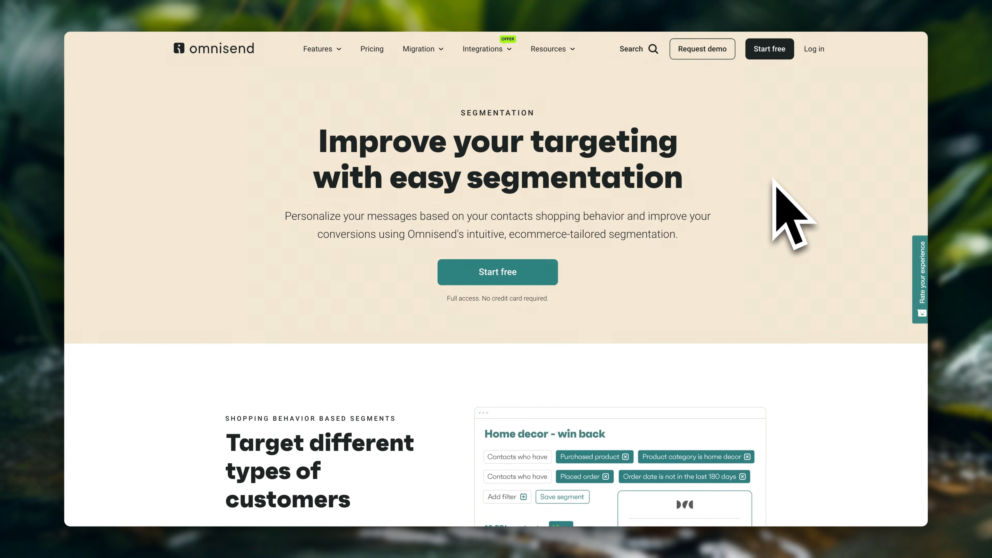
# - Start a free Omnisend sign-up through Shopify and log in to the leafylegacy.myshopify.com store
pyautogui.scroll(-5, 820, 402)
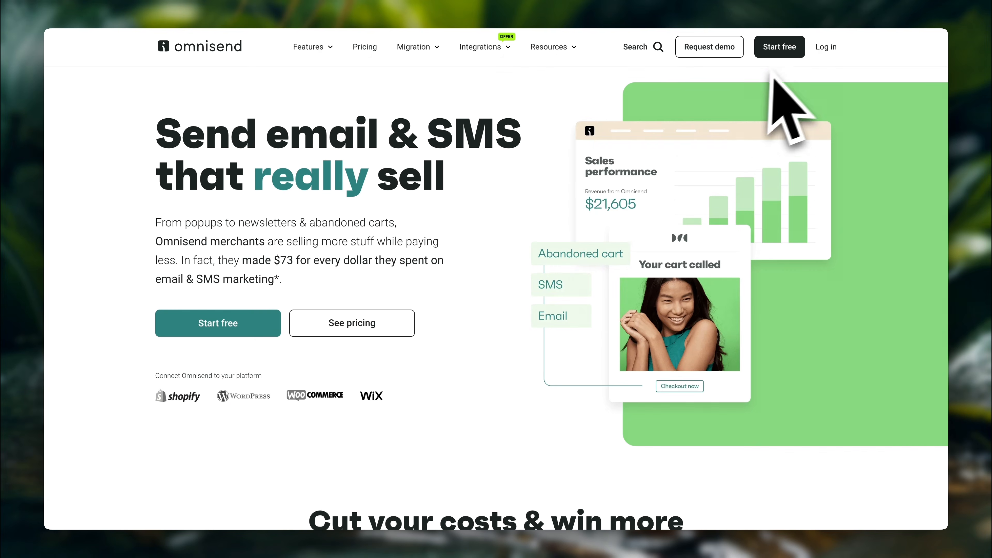
pyautogui.click(783, 54)
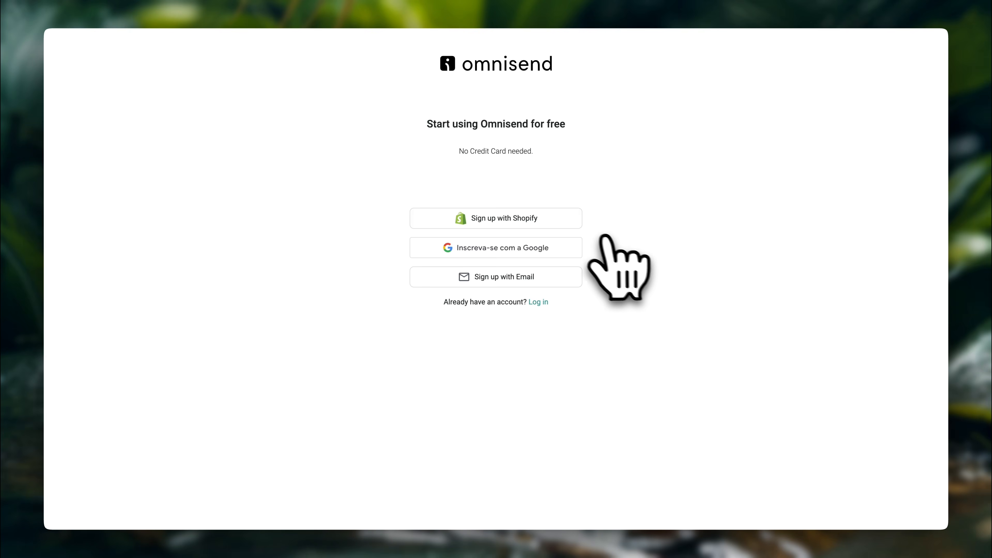
pyautogui.click(508, 218)
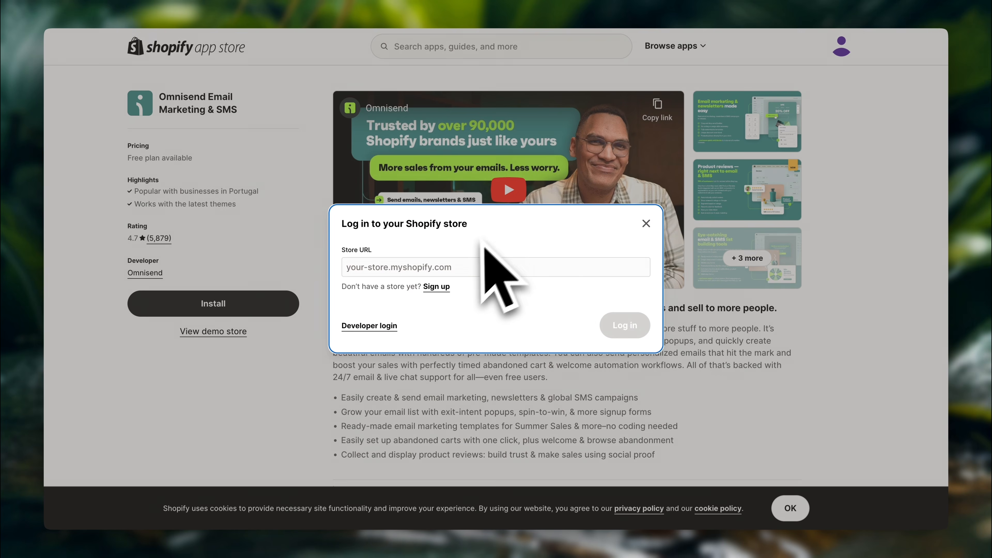
pyautogui.click(459, 267)
pyautogui.write('leafylegacy.myshopify.com')
pyautogui.click(607, 315)
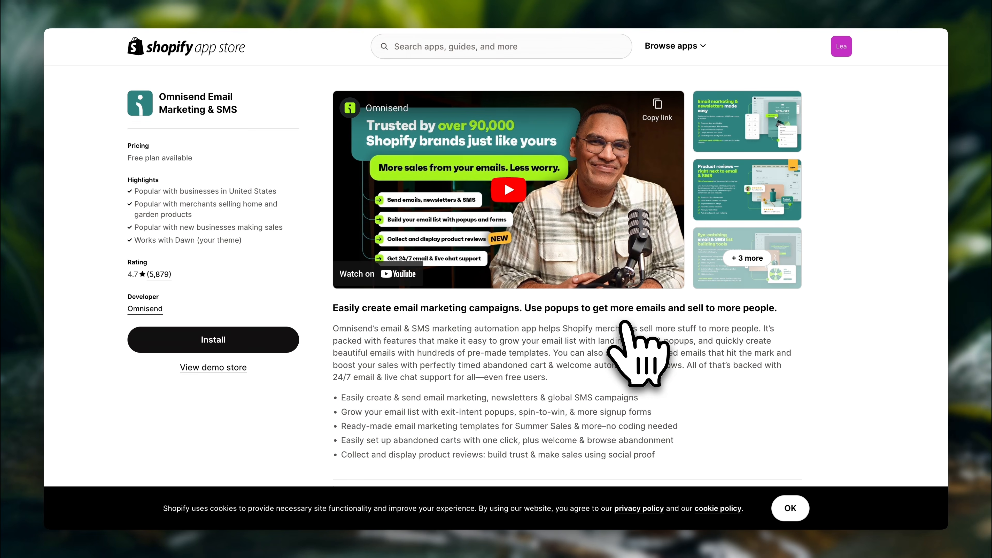
# - Install the Omnisend Email Marketing & SMS app on the store and submit the completed account registration form
pyautogui.click(231, 339)
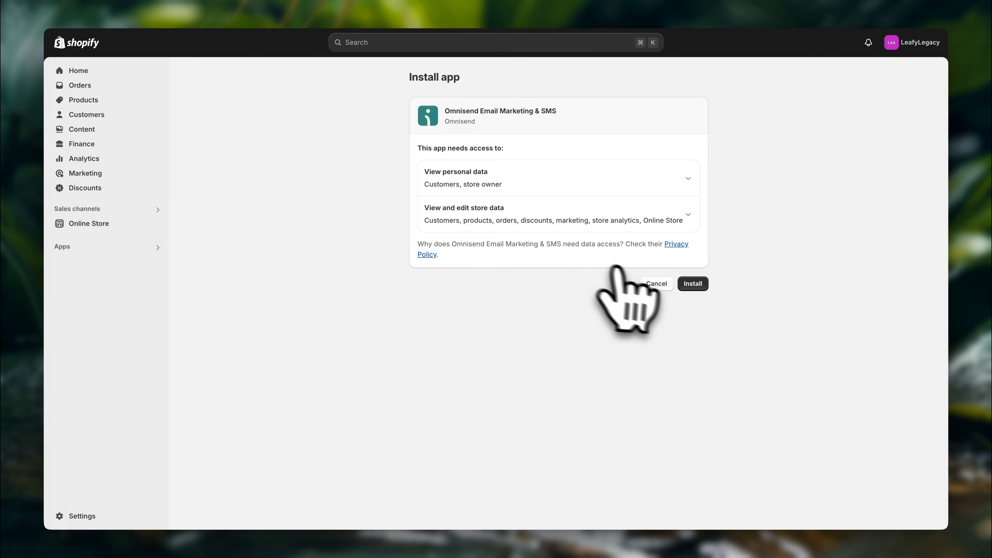
pyautogui.click(689, 286)
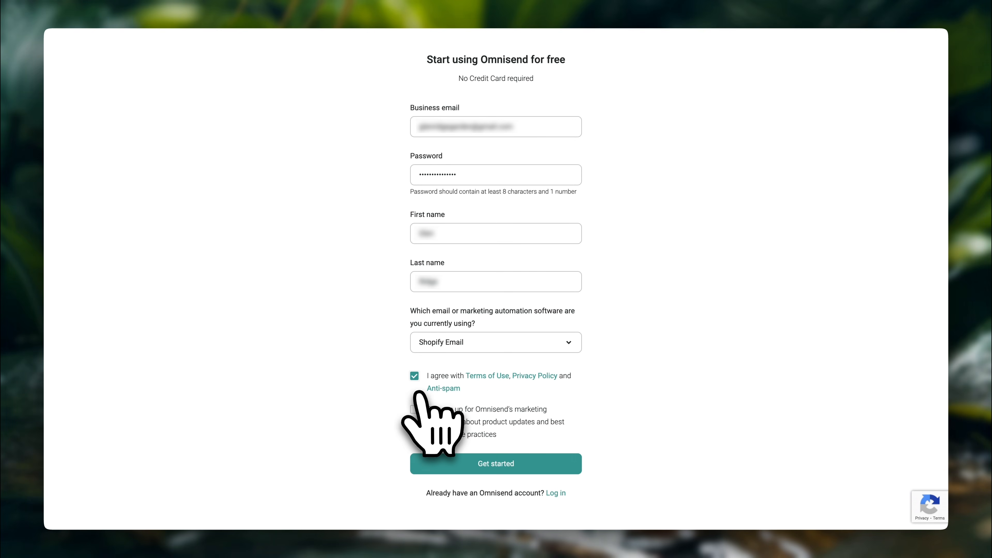
pyautogui.click(505, 464)
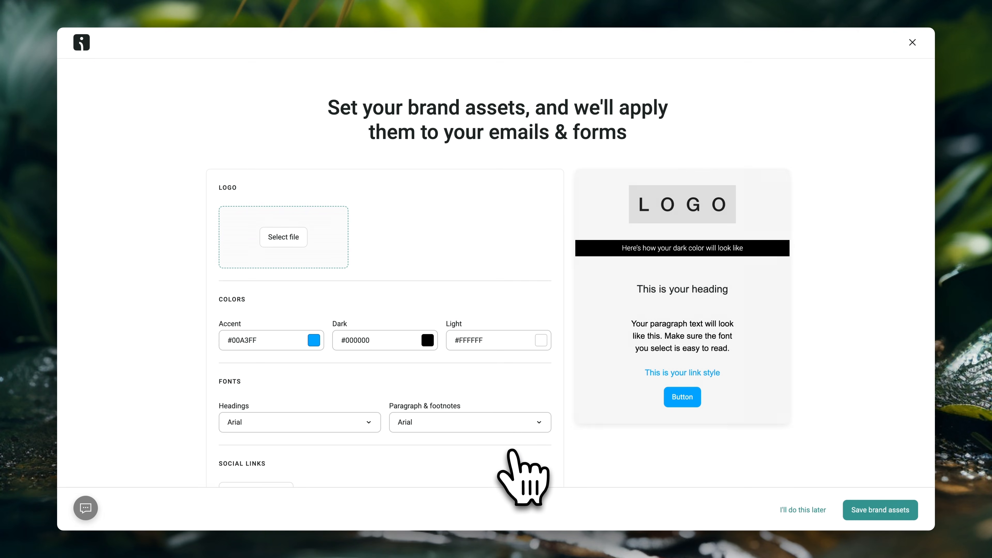
# - Upload the Leafy Legacy logo image from the computer and select it as the brand logo
pyautogui.click(287, 243)
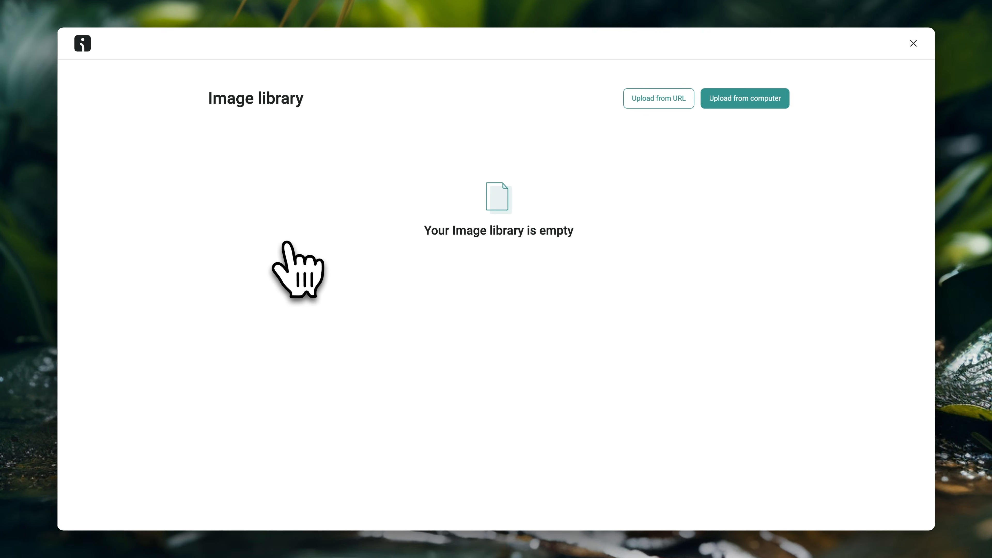
pyautogui.click(747, 100)
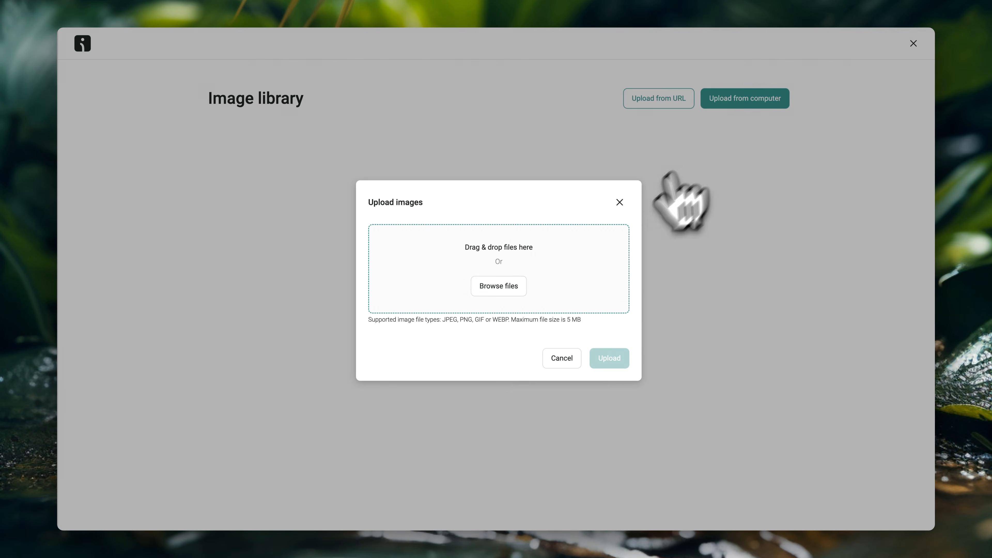
pyautogui.click(516, 285)
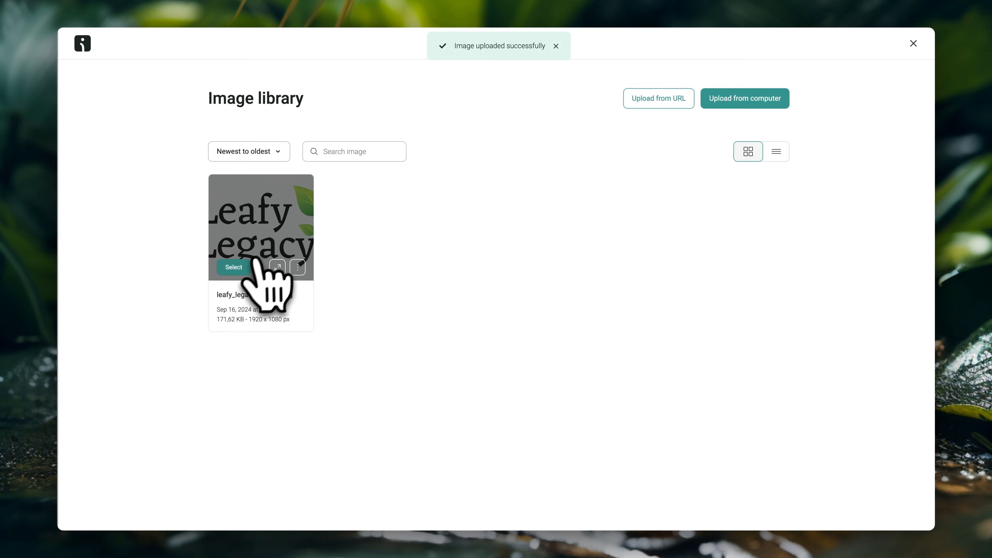
pyautogui.click(250, 258)
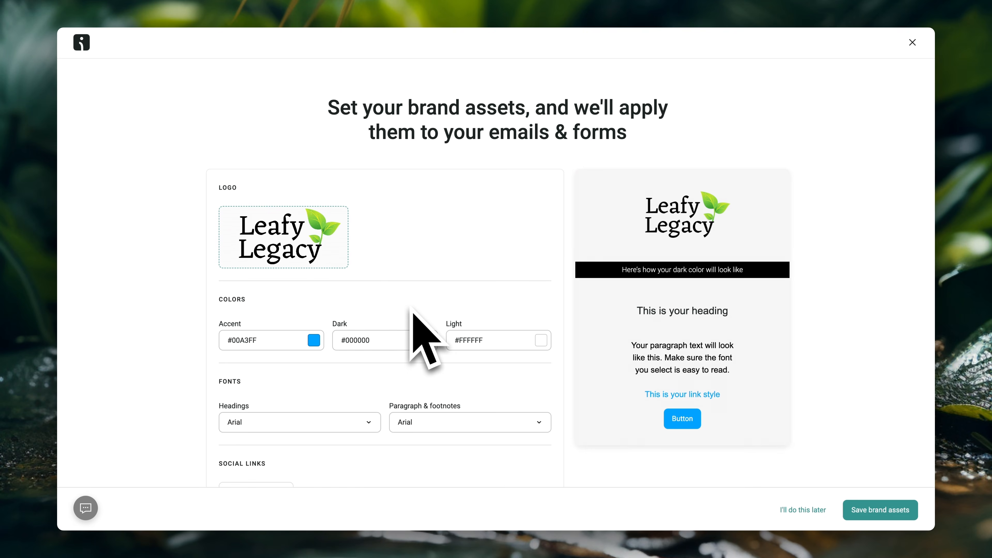
# - Set the brand accent color to #383838 and both the heading and paragraph fonts to Open Sans
pyautogui.click(314, 340)
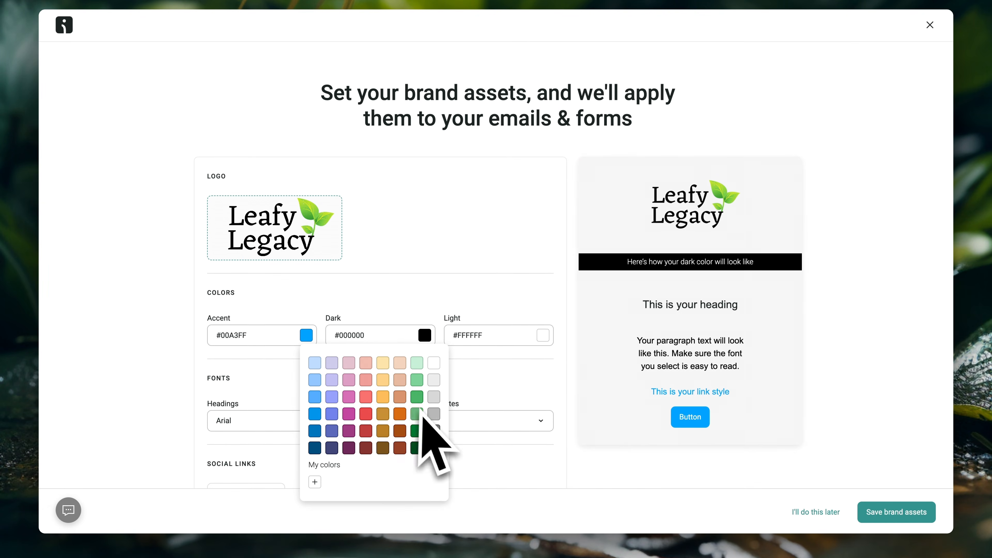
pyautogui.click(433, 447)
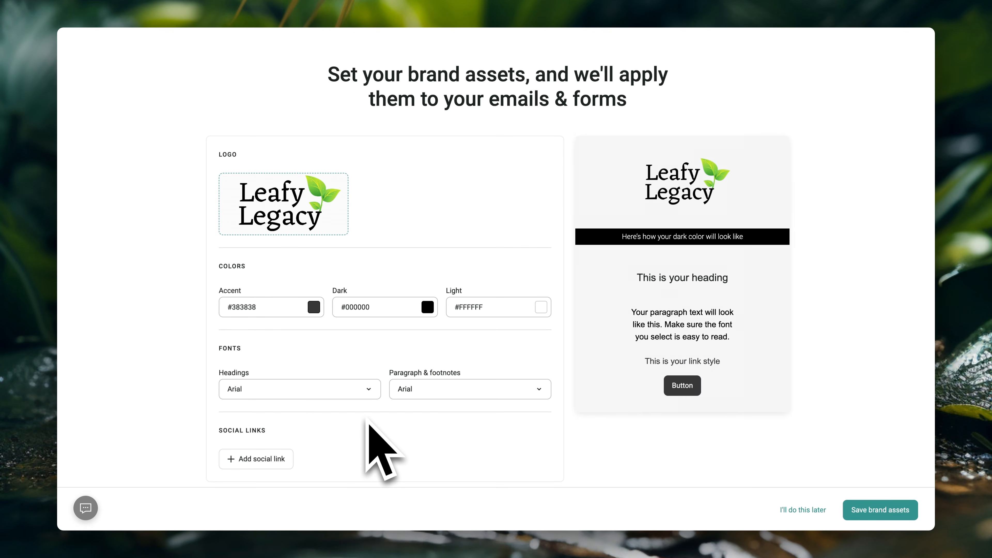
pyautogui.click(326, 391)
pyautogui.scroll(-3, 308, 328)
pyautogui.scroll(-5, 288, 321)
pyautogui.click(288, 291)
pyautogui.click(425, 387)
pyautogui.scroll(-5, 453, 385)
pyautogui.click(449, 290)
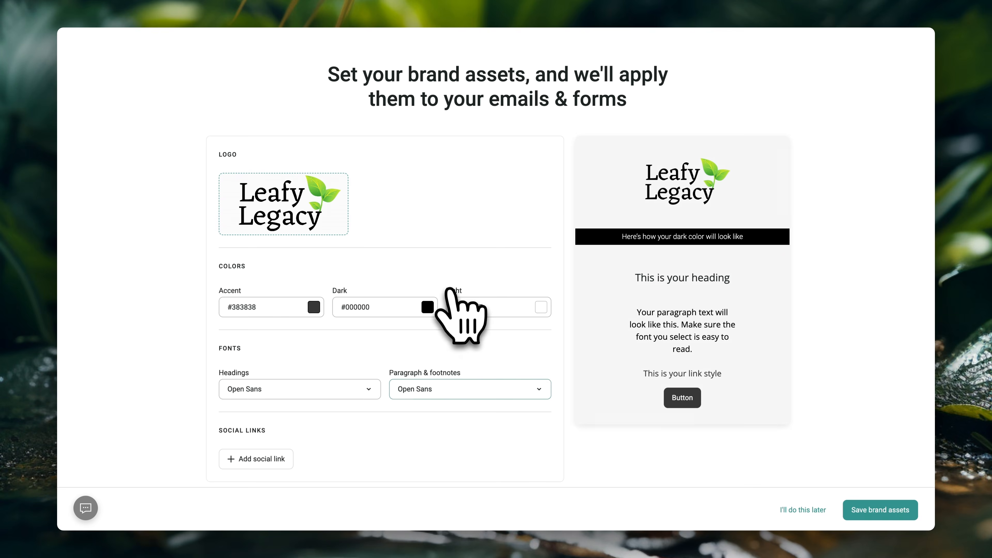
# - Save the brand assets and dismiss the getting-started goals message
pyautogui.scroll(-1, 397, 424)
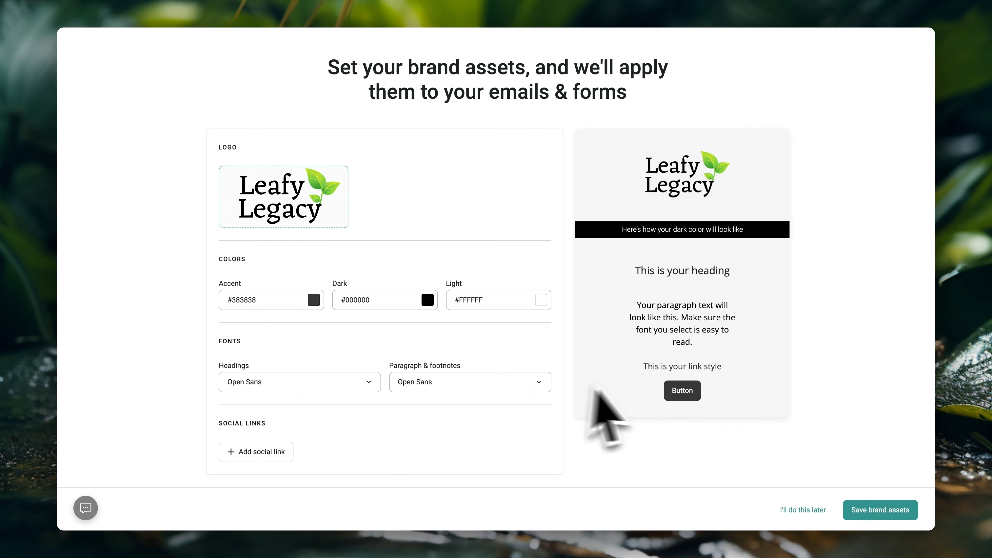
pyautogui.click(879, 510)
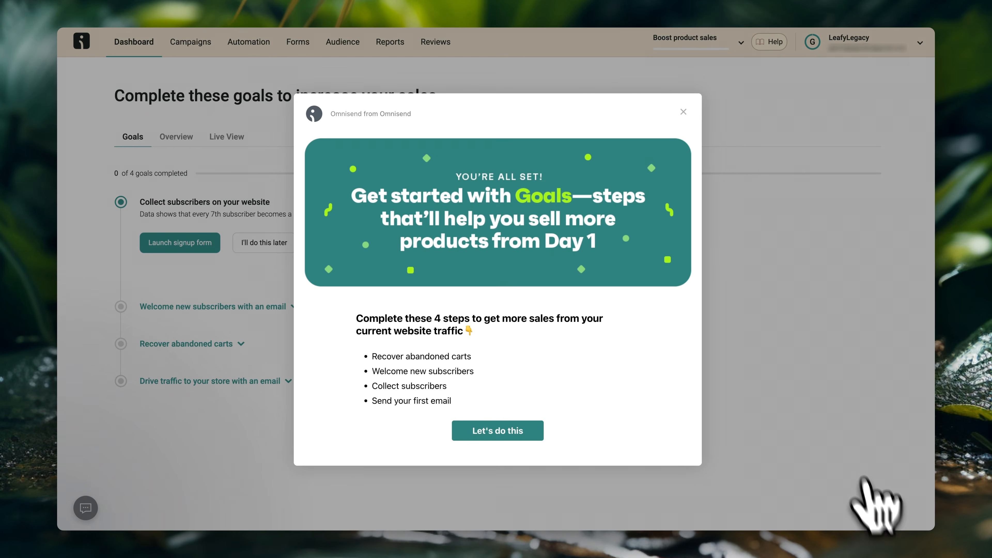
pyautogui.click(683, 113)
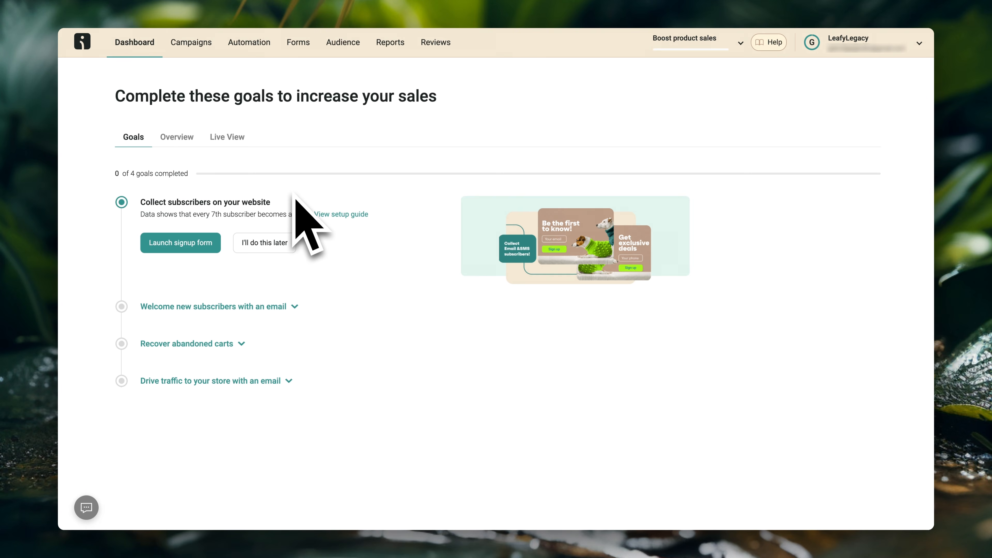
# - Launch the subscriber signup form for editing and add a required first name input above the email field
pyautogui.click(213, 242)
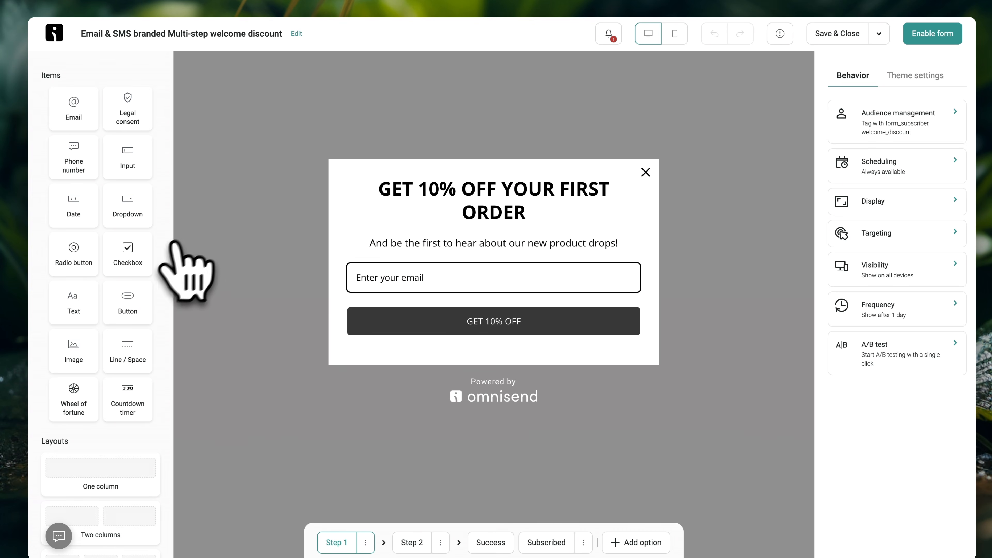
pyautogui.click(493, 183)
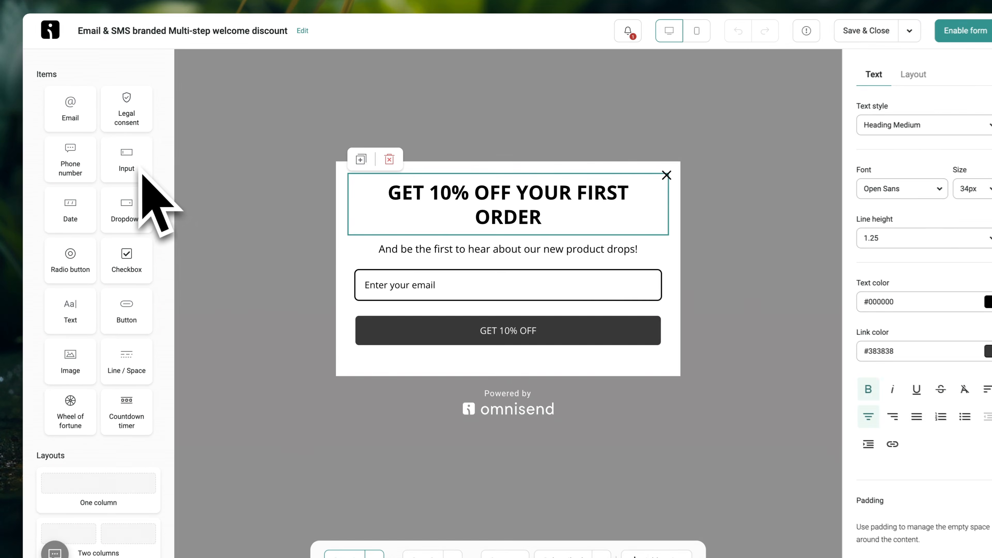
pyautogui.moveTo(172, 172); pyautogui.dragTo(432, 257)
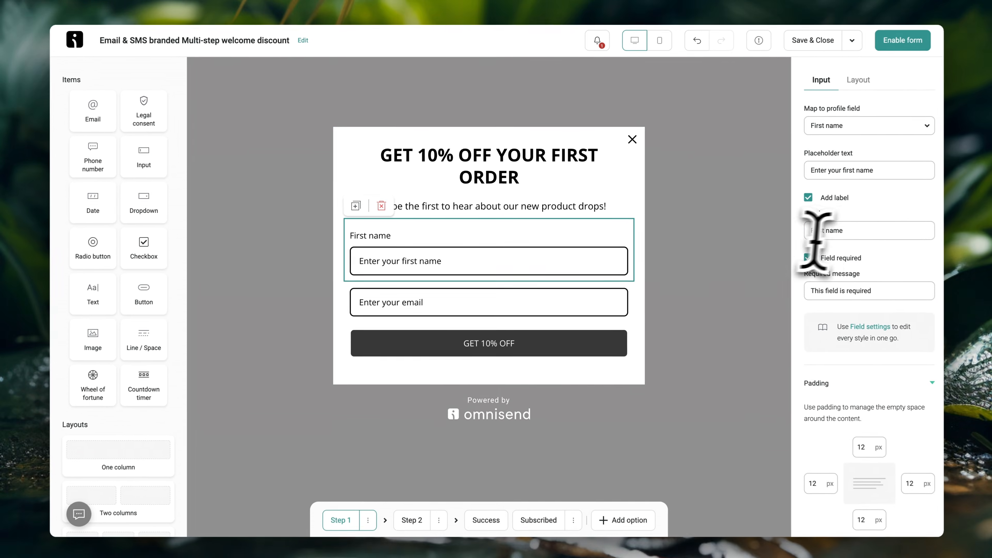
# - Clear the label text of the first name field so only its placeholder remains, and deselect the field
pyautogui.moveTo(928, 247); pyautogui.dragTo(843, 245)
pyautogui.press('BackSpace')
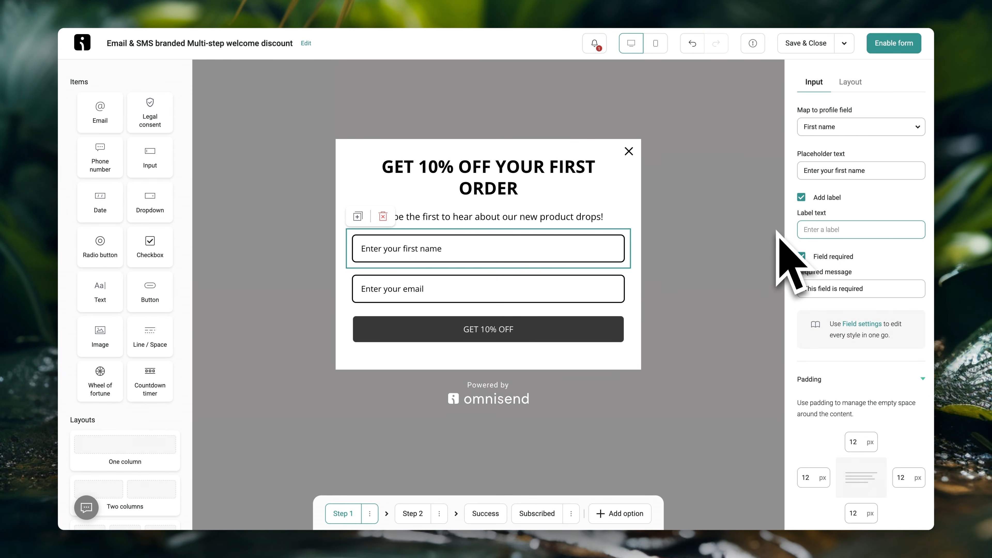
pyautogui.click(746, 246)
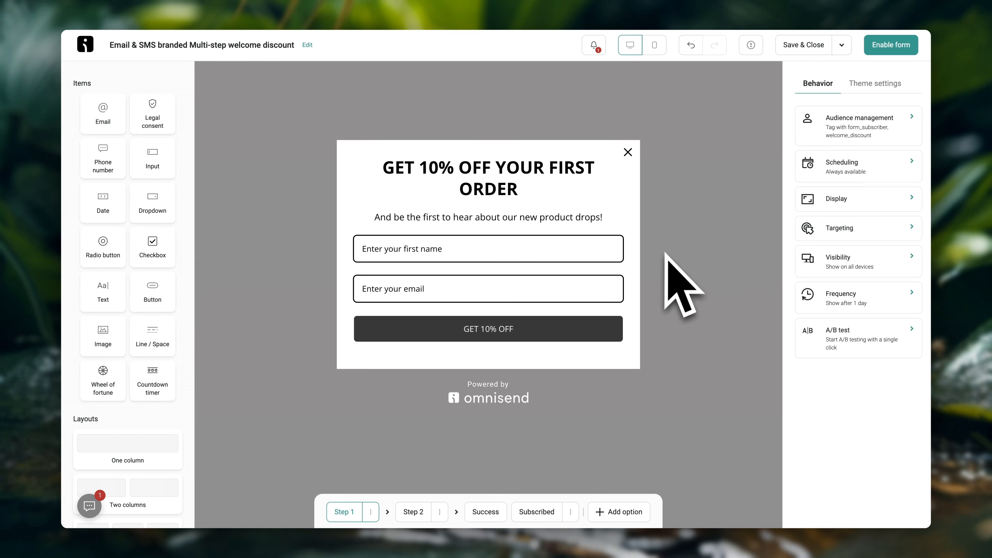
# - Try the background image layouts in the form's theme settings, including a garden tools image filling the form's right half
pyautogui.click(897, 85)
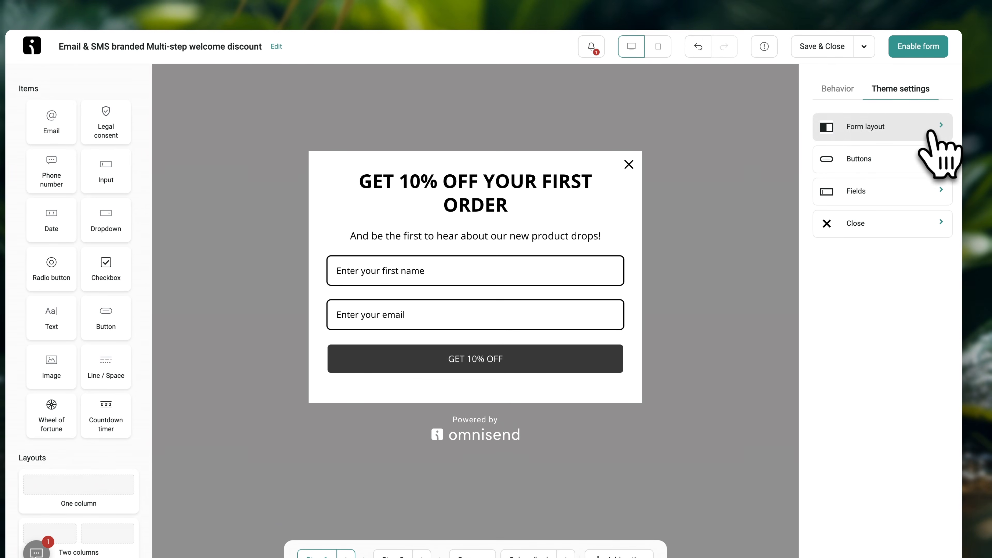
pyautogui.click(930, 132)
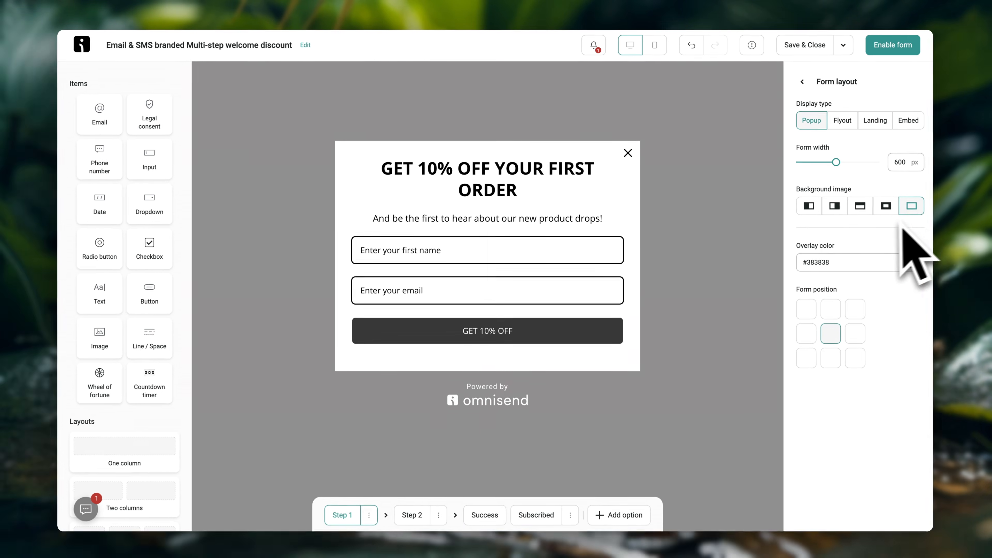
pyautogui.click(808, 205)
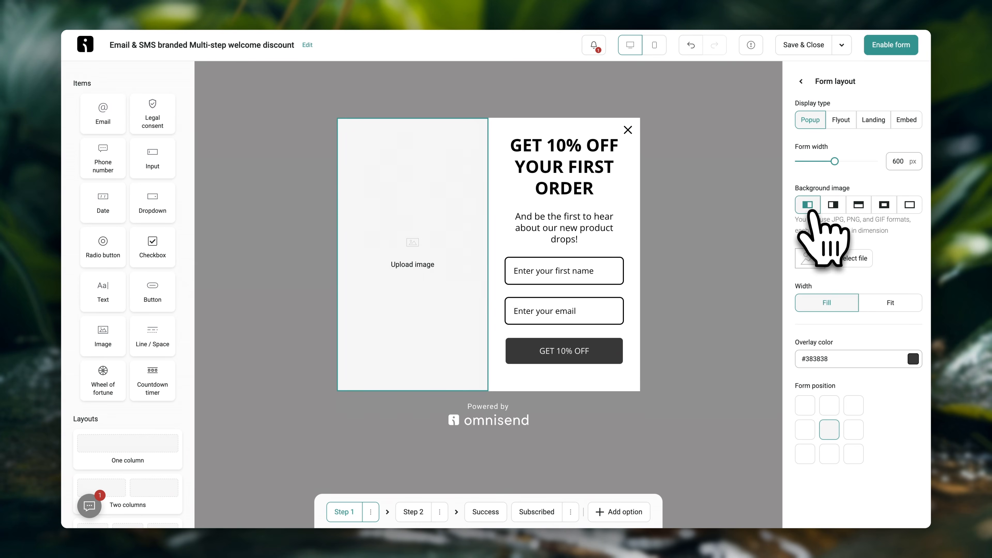
pyautogui.click(834, 204)
pyautogui.click(859, 204)
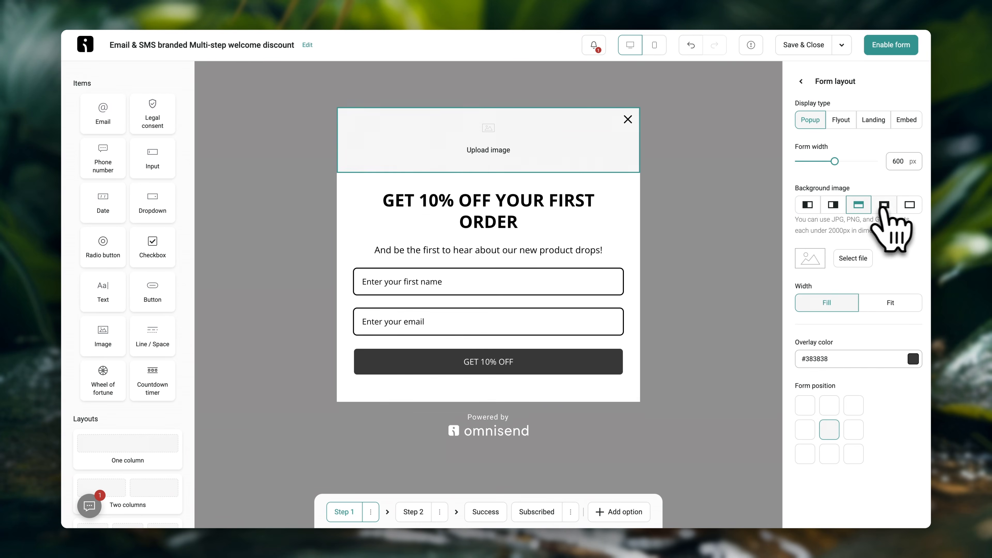
pyautogui.click(885, 204)
pyautogui.click(833, 204)
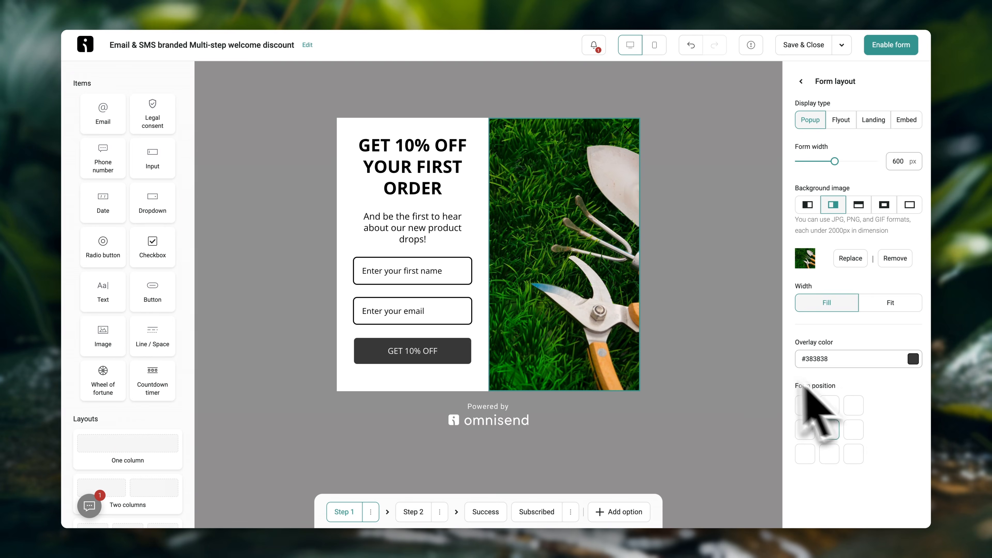
pyautogui.click(741, 363)
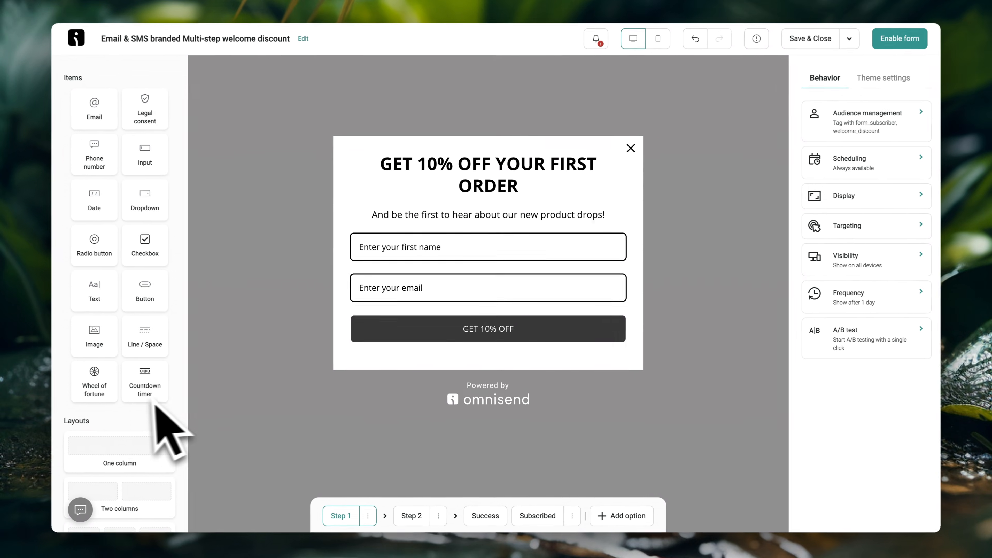
# - Add a Wheel of fortune above the first name field and review its slice, discount code and probability settings
pyautogui.moveTo(94, 381); pyautogui.dragTo(405, 250)
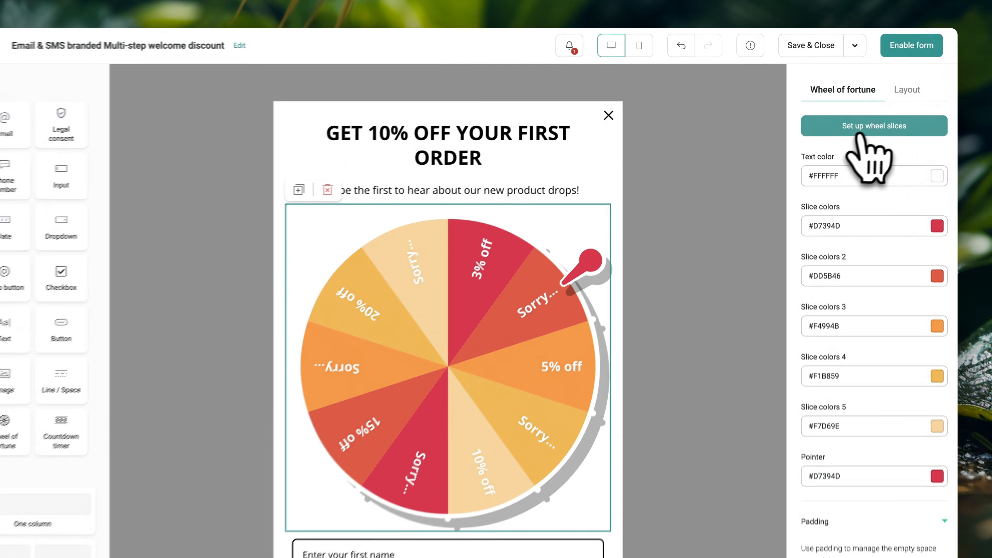
pyautogui.click(856, 116)
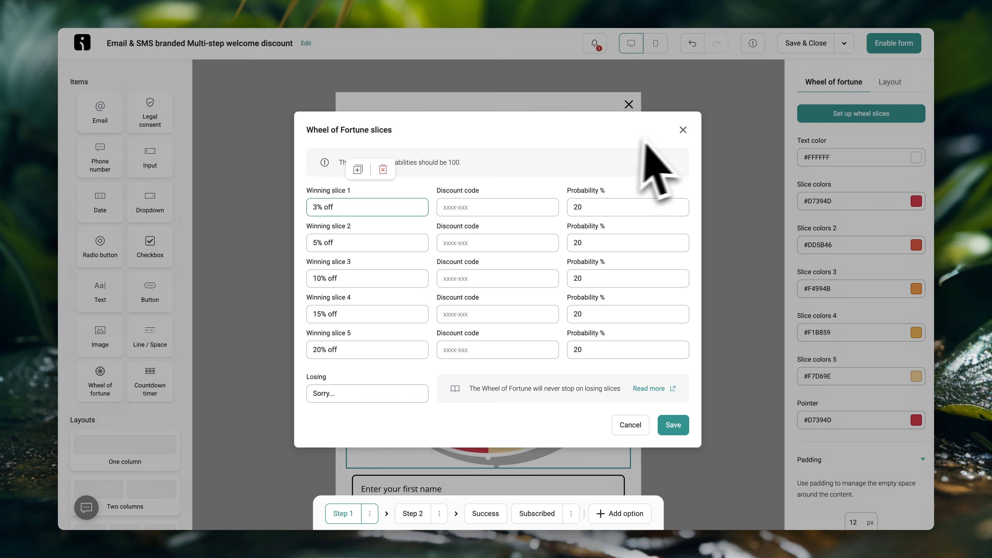
pyautogui.click(683, 130)
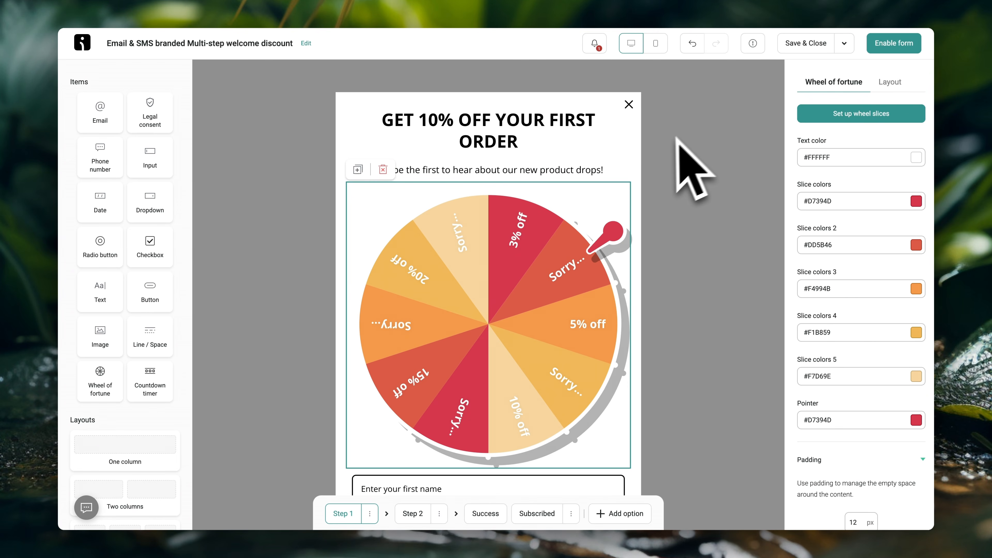
# - Replace the form's main heading text with "Win a discount!"
pyautogui.click(532, 135)
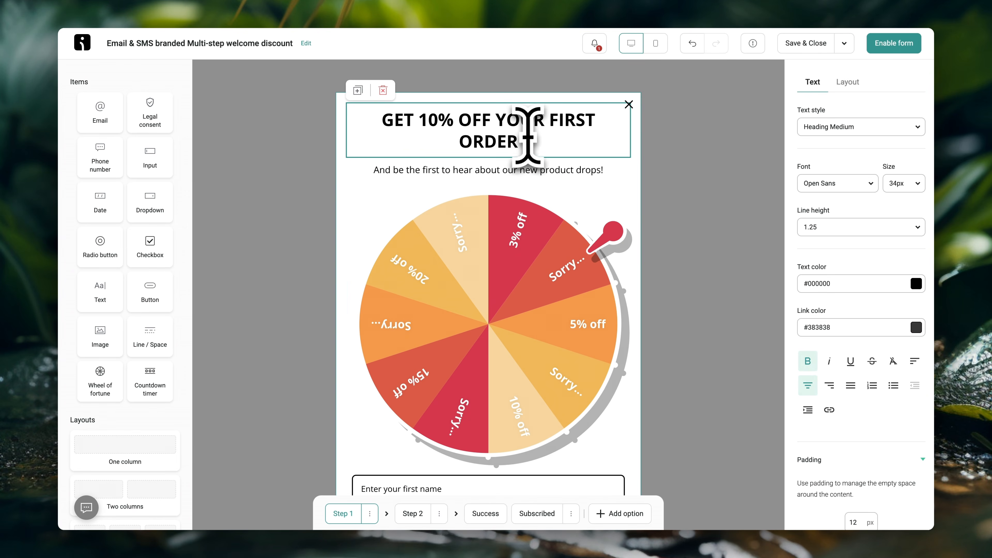
pyautogui.moveTo(524, 138); pyautogui.dragTo(387, 114)
pyautogui.press('BackSpace')
pyautogui.write('Win a discount!')
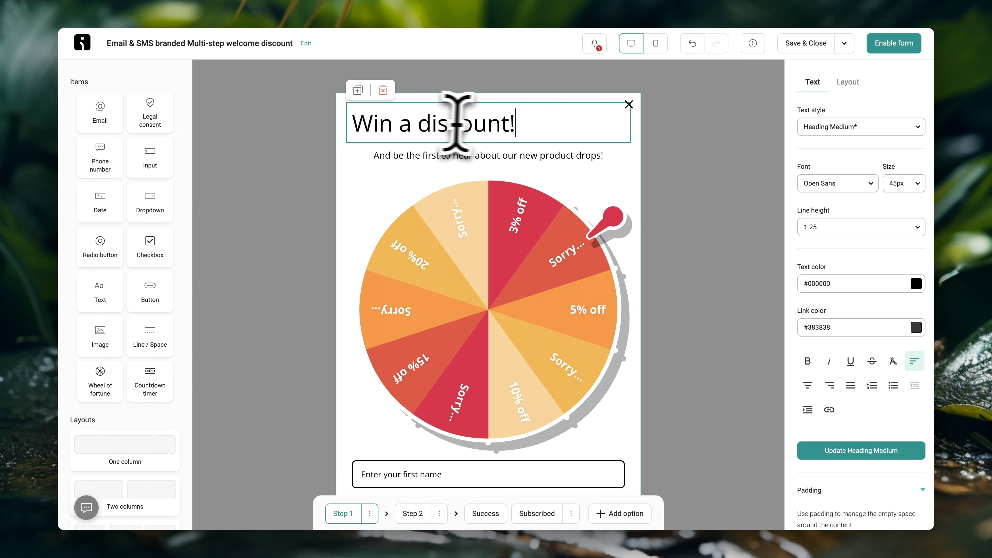
# - Make the "Win a discount!" heading bold and center it
pyautogui.moveTo(523, 122); pyautogui.dragTo(354, 150)
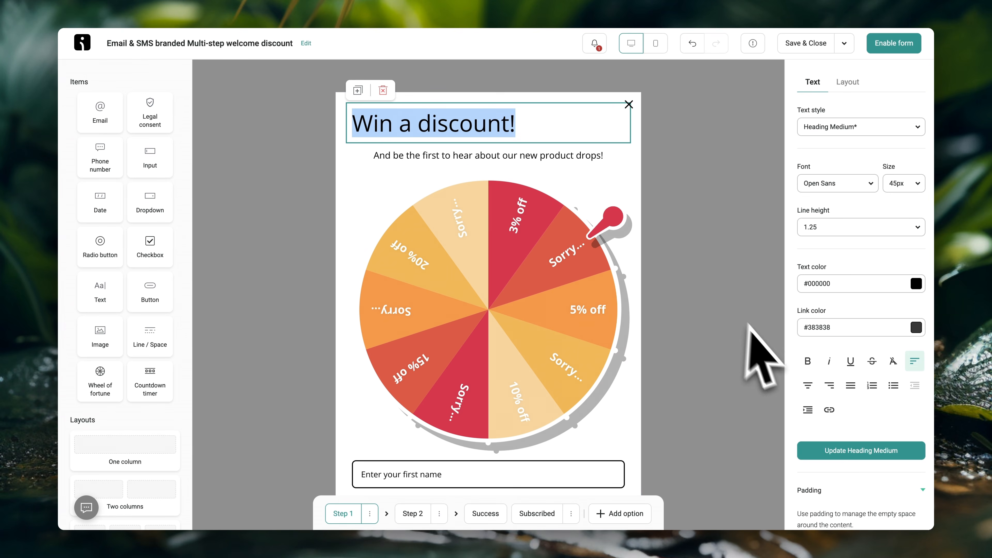
pyautogui.click(807, 361)
pyautogui.click(808, 385)
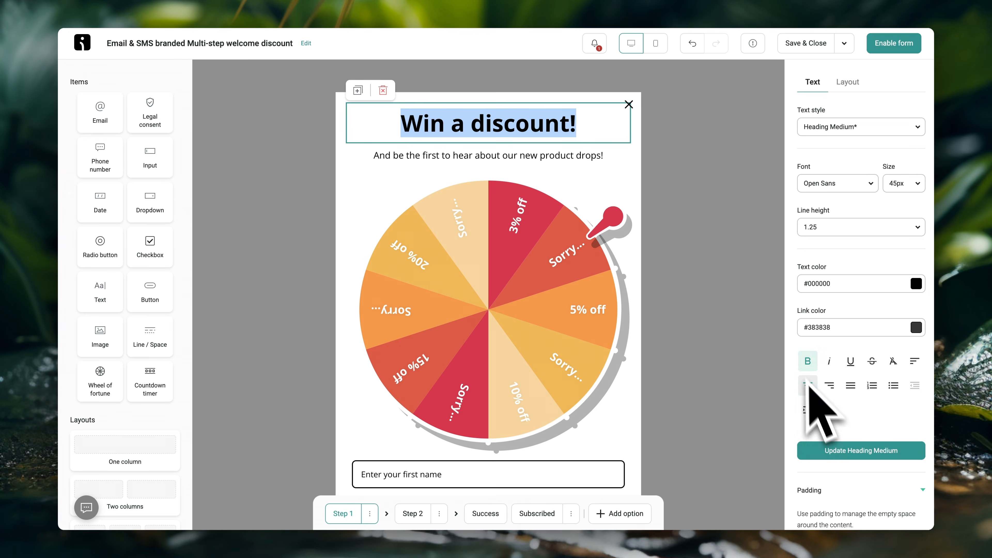
# - Open the Display behavior settings of the form
pyautogui.click(723, 274)
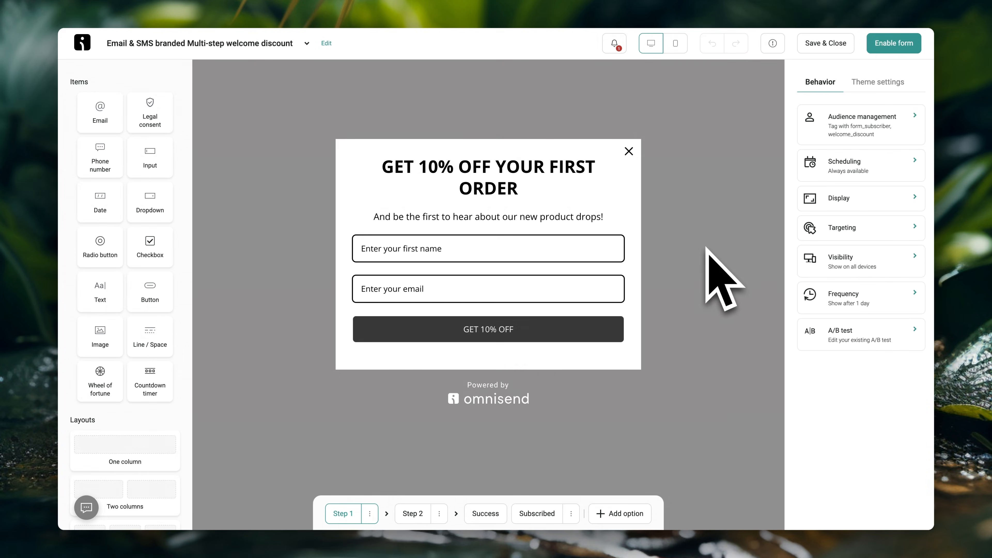
pyautogui.click(809, 198)
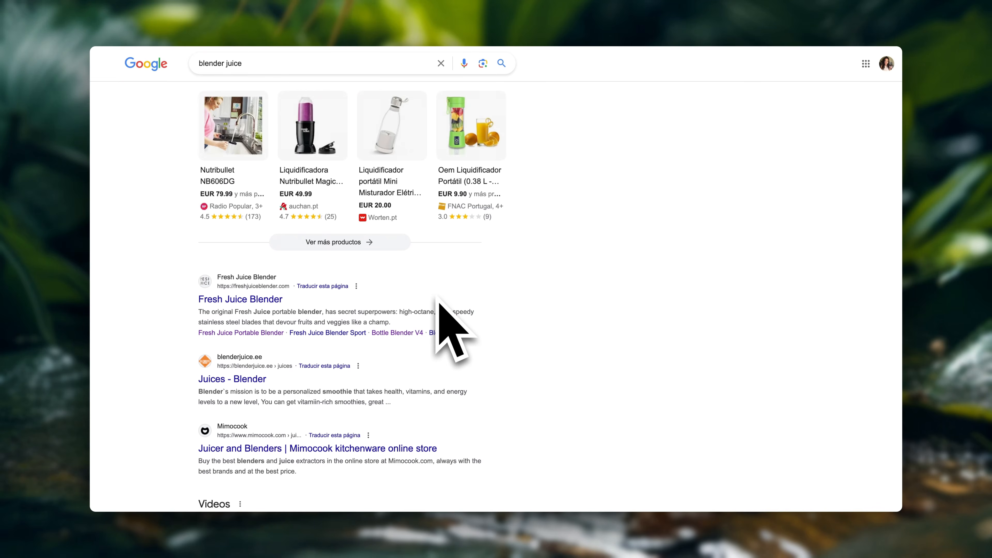
# - Open the Fresh Juice Blender site from the blender juice search results and browse down its home page
pyautogui.click(276, 305)
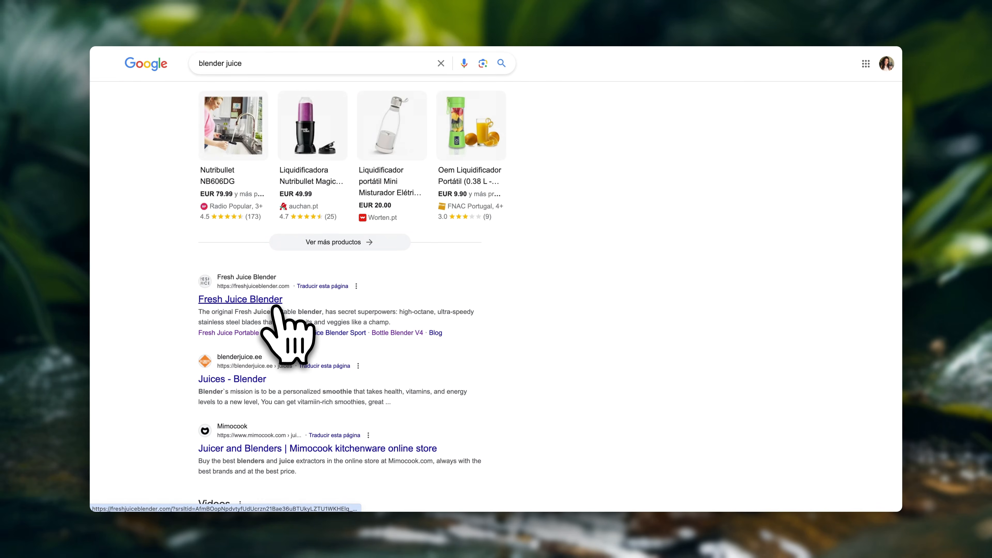
pyautogui.scroll(-10, 278, 309)
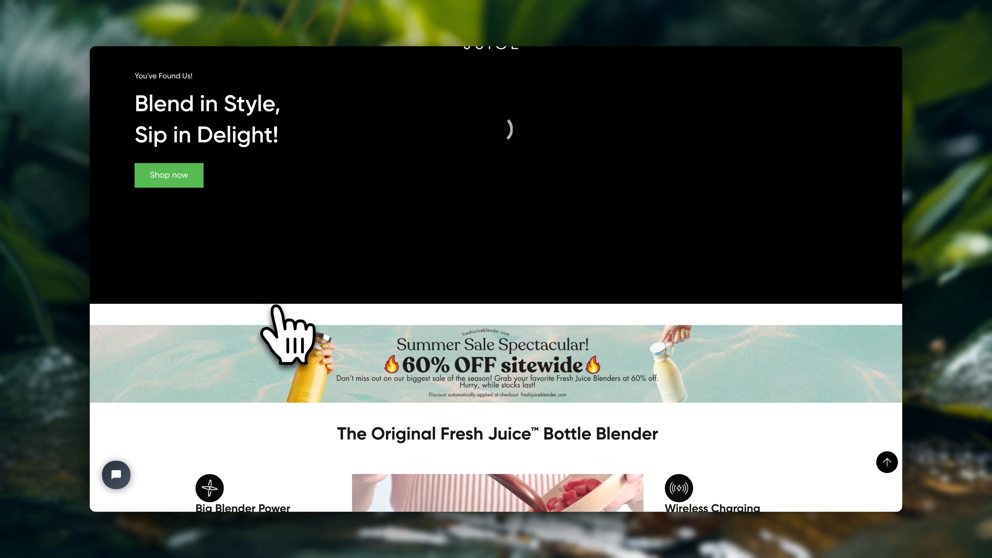
pyautogui.scroll(-12, 277, 309)
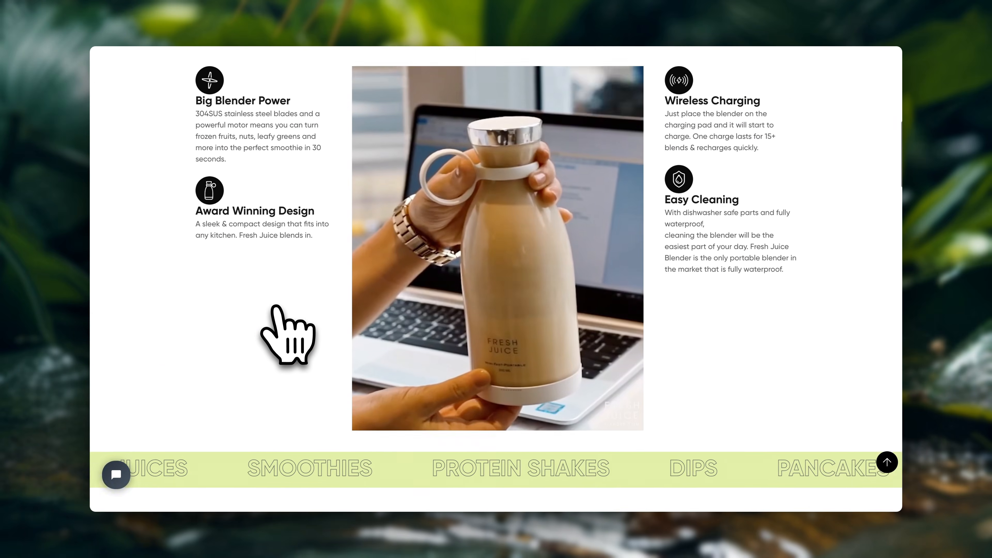
pyautogui.scroll(-5, 278, 308)
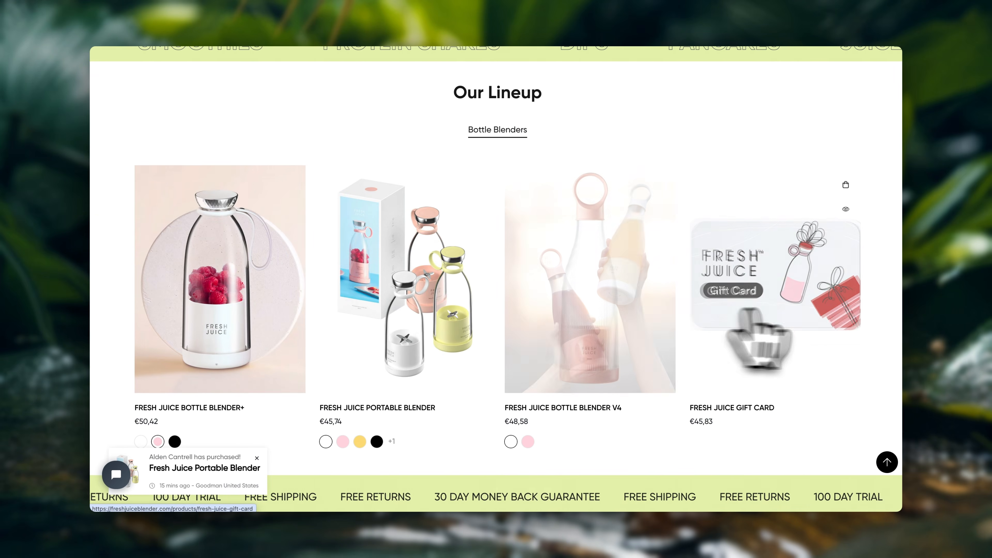
pyautogui.scroll(-8, 857, 332)
pyautogui.scroll(-10, 858, 332)
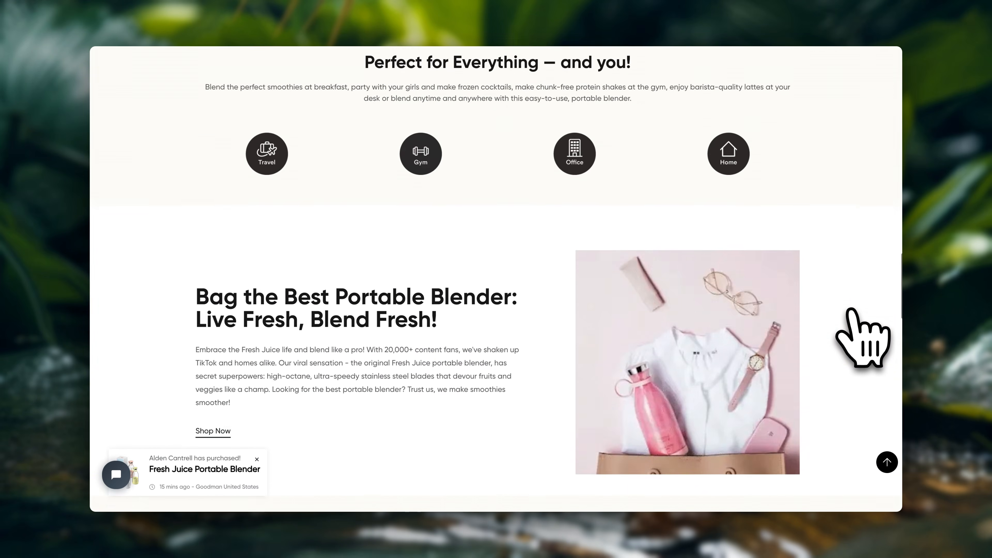
pyautogui.scroll(-10, 858, 332)
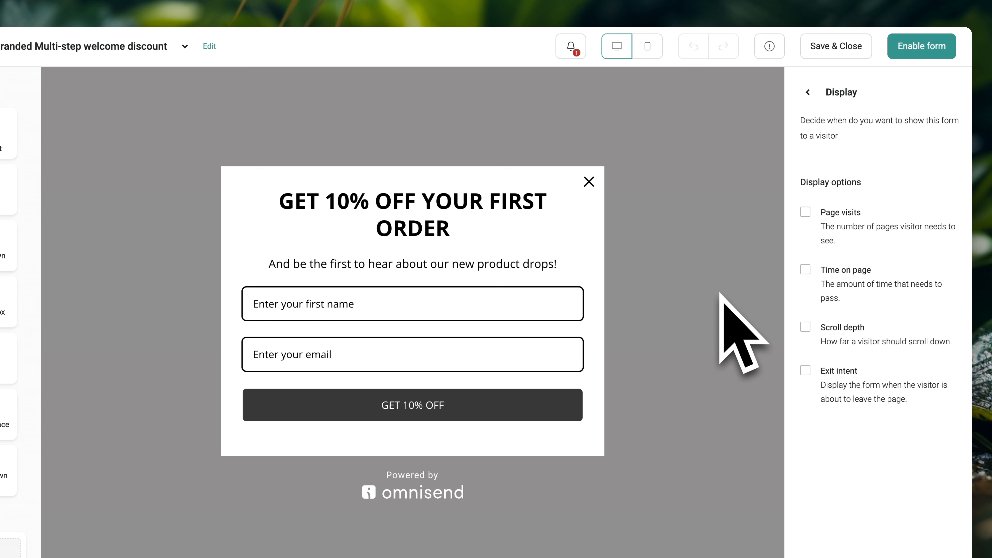
# - Try displaying the form after 2 page visits, and turn the Page visits option back off
pyautogui.click(805, 213)
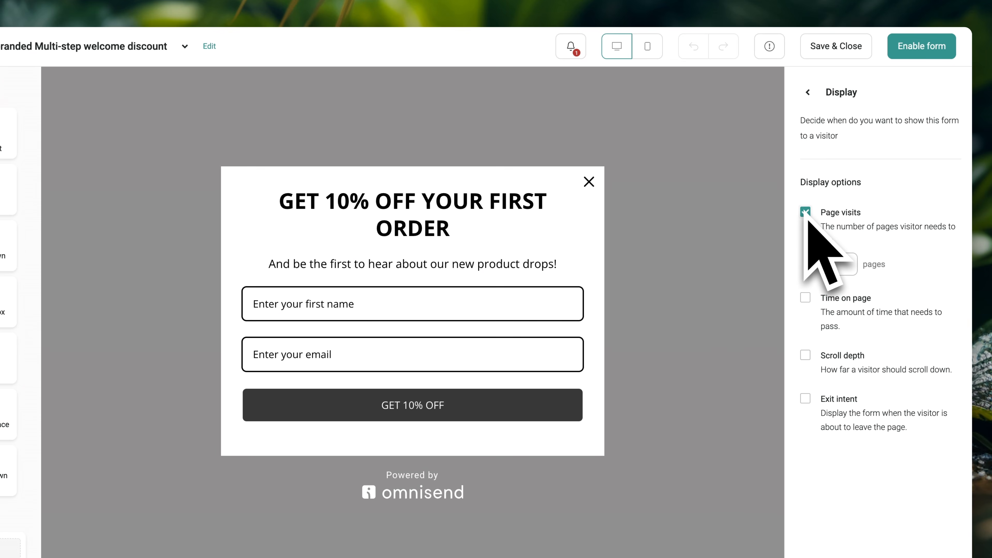
pyautogui.click(851, 263)
pyautogui.write('2')
pyautogui.click(924, 265)
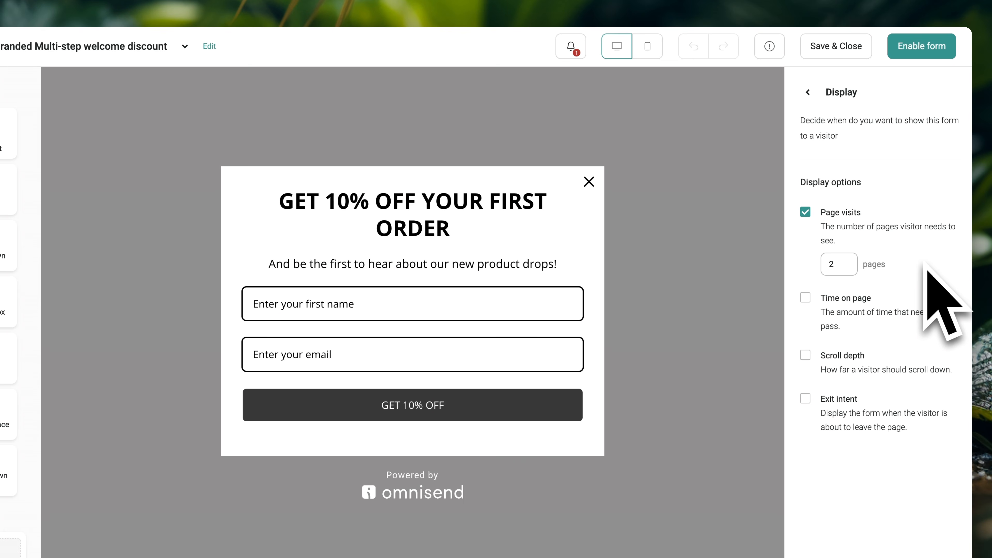
pyautogui.click(808, 212)
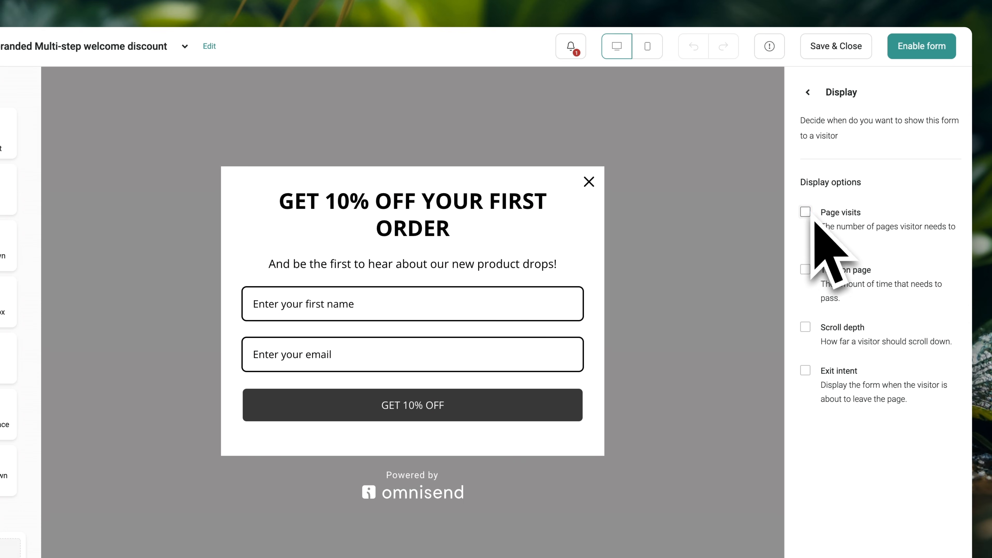
# - Enable the Time on page display option with 40 seconds
pyautogui.click(805, 269)
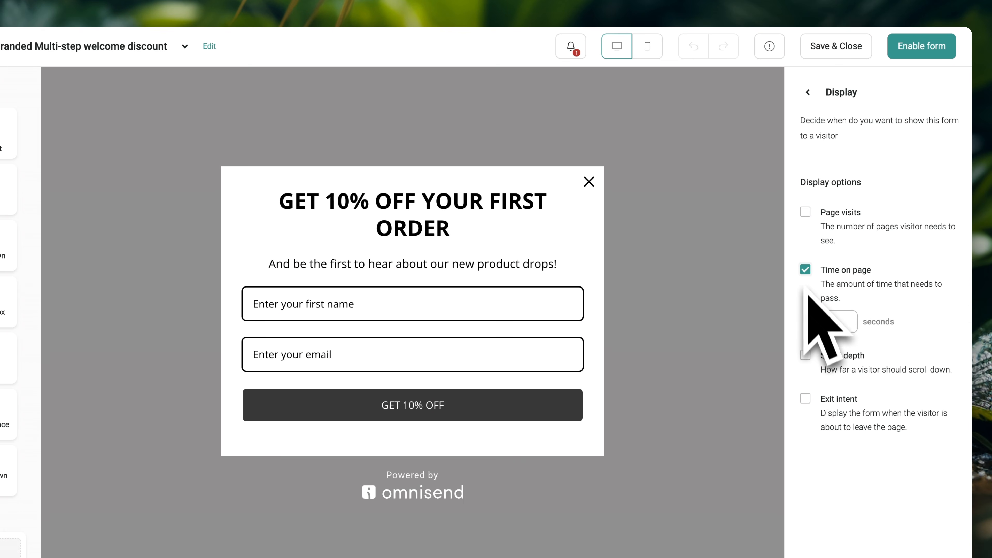
pyautogui.click(849, 322)
pyautogui.press('BackSpace')
pyautogui.write('40')
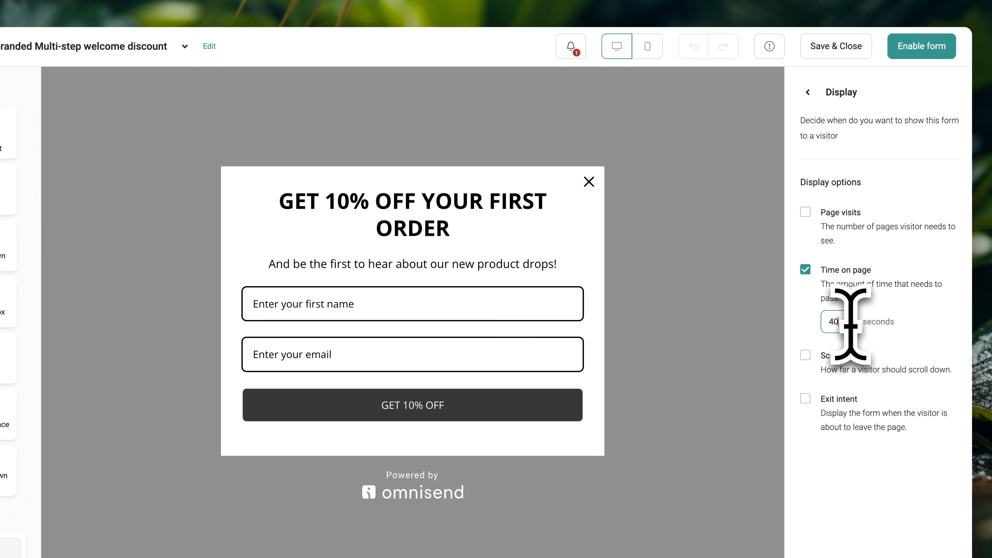
pyautogui.click(927, 331)
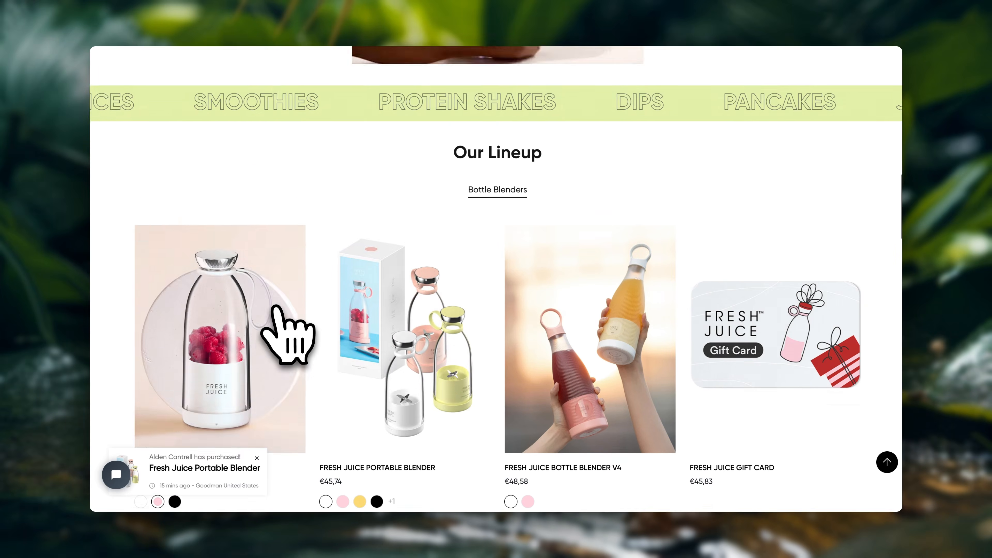
# - Switch to the Fresh Juice Blender site and look through the page from the product lineup downward
pyautogui.scroll(-2, 288, 332)
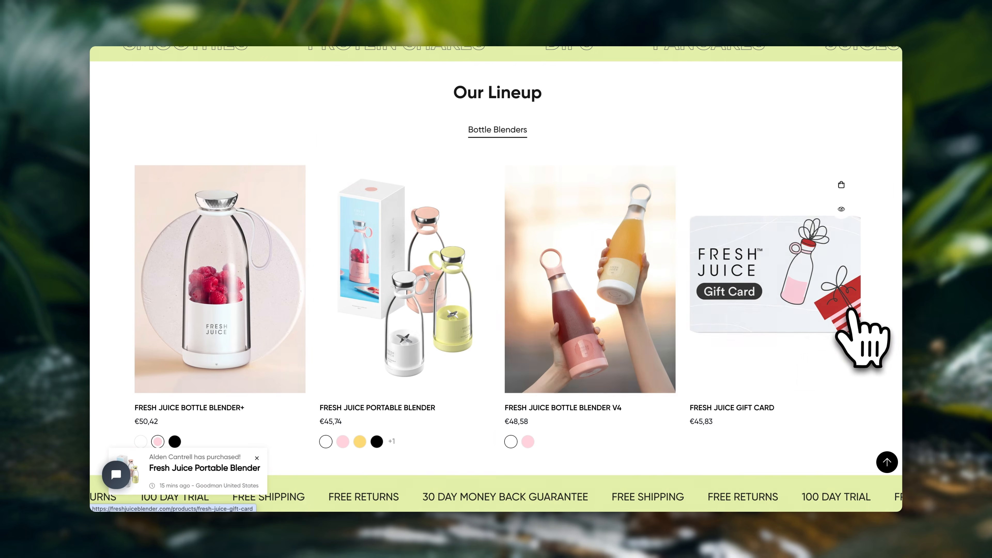
pyautogui.scroll(-8, 852, 325)
pyautogui.scroll(-5, 852, 324)
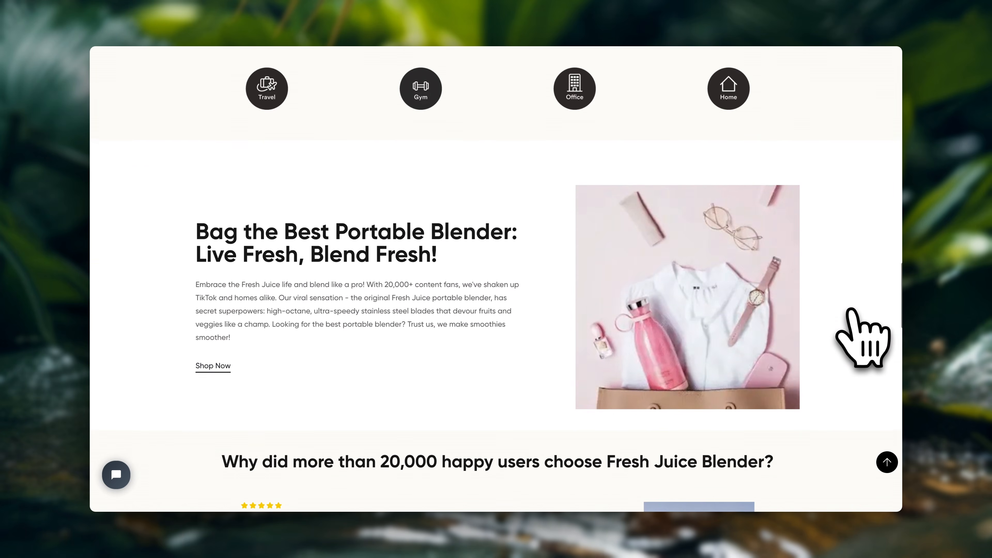
pyautogui.scroll(-7, 851, 324)
pyautogui.scroll(-10, 853, 311)
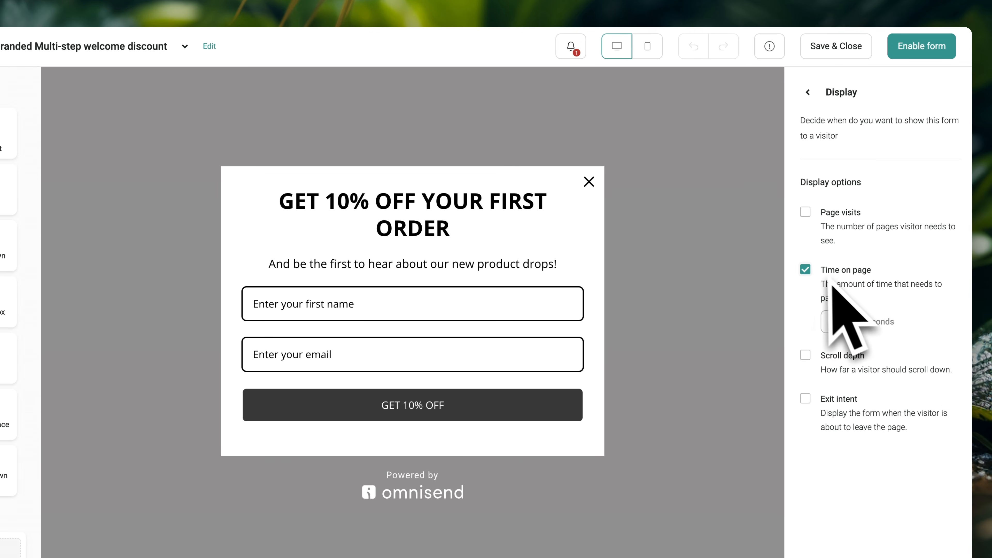
# - Replace the Time on page trigger with a Scroll depth of 50%
pyautogui.click(807, 271)
pyautogui.click(806, 328)
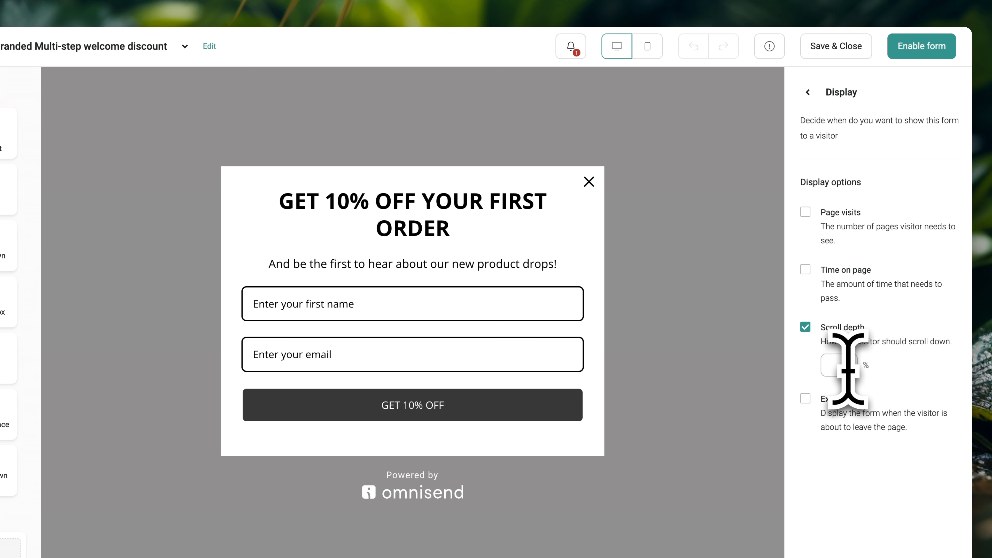
pyautogui.click(849, 367)
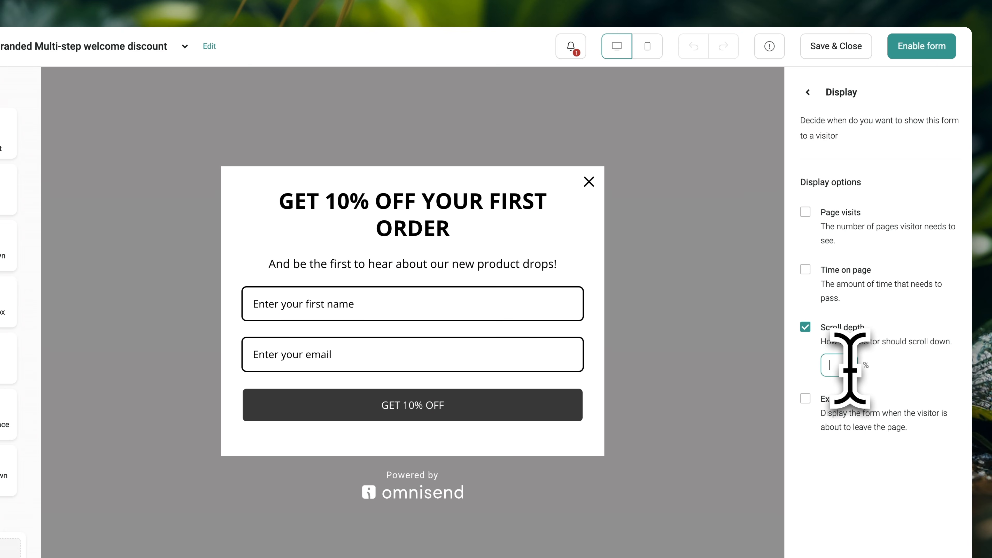
pyautogui.write('50')
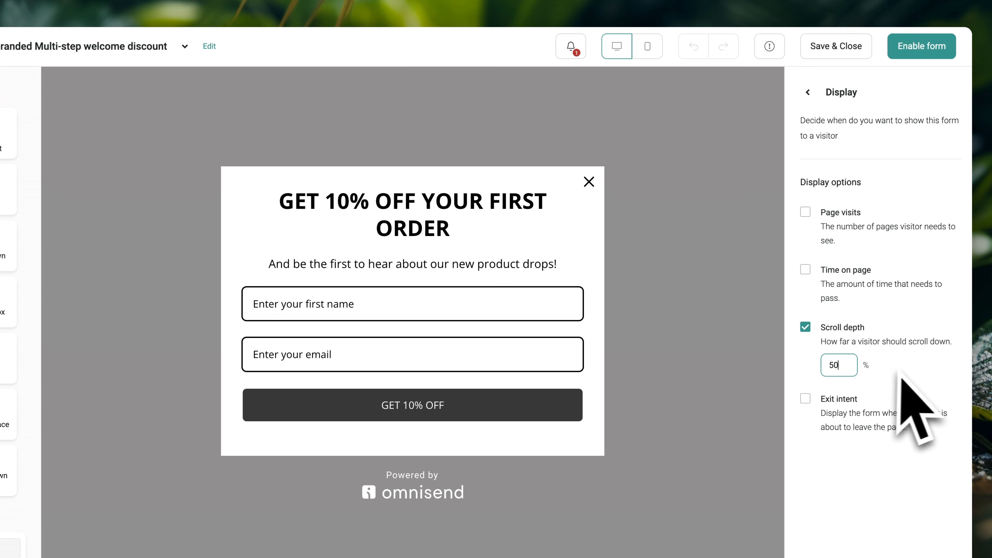
pyautogui.click(911, 378)
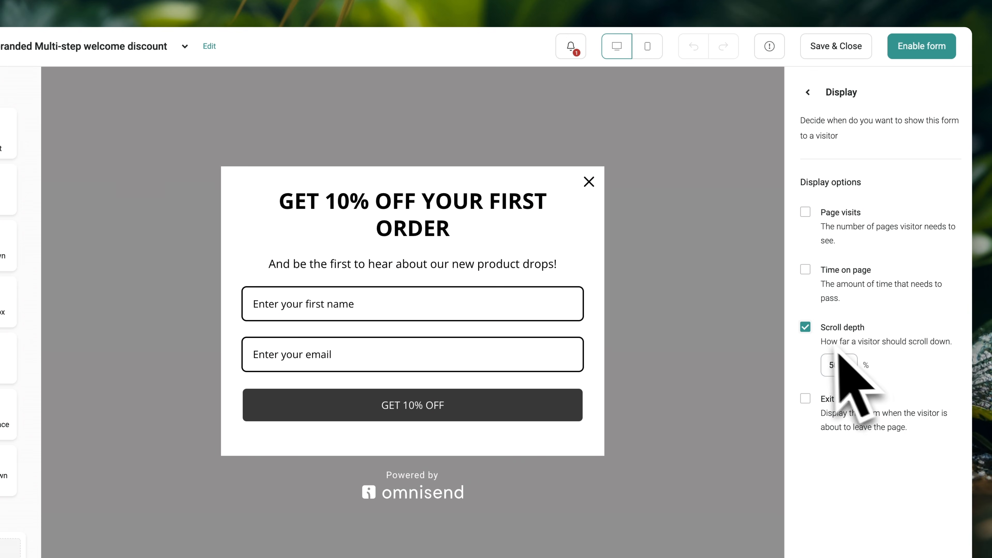
# - Replace the Scroll depth trigger with Exit intent, and switch from the Fresh Juice product page to the Google page
pyautogui.click(806, 328)
pyautogui.click(805, 371)
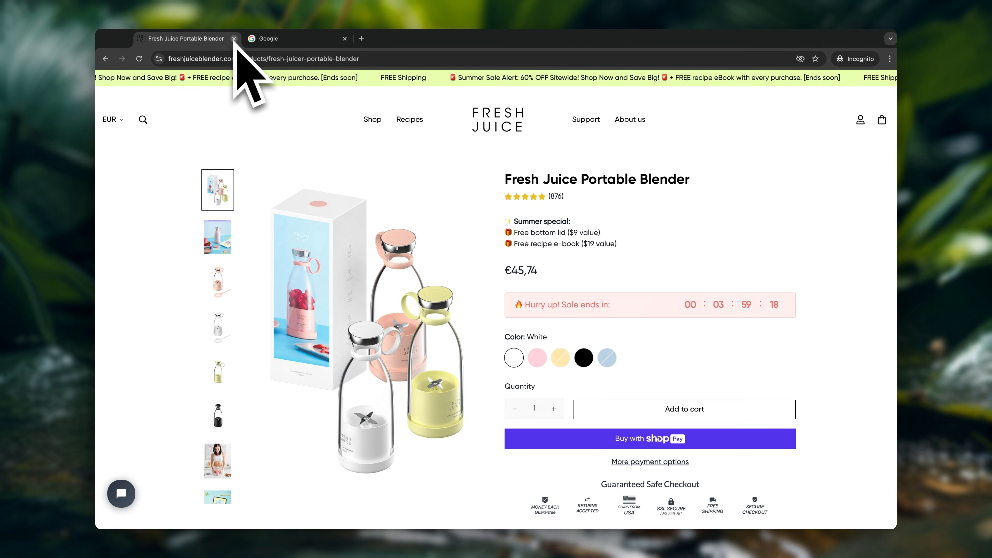
pyautogui.click(272, 42)
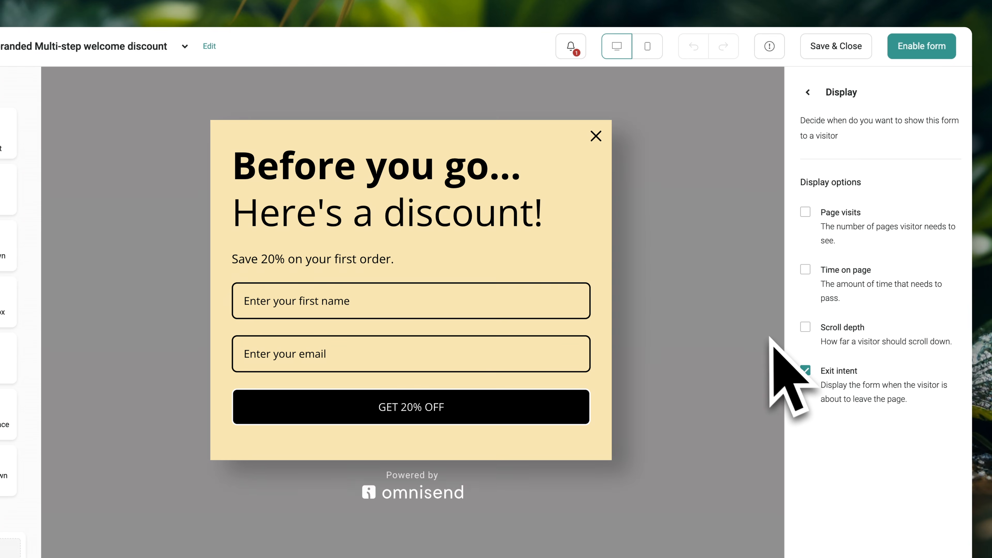
# - Try all four display options together, and keep only Scroll depth at 50% and Exit intent enabled
pyautogui.click(806, 327)
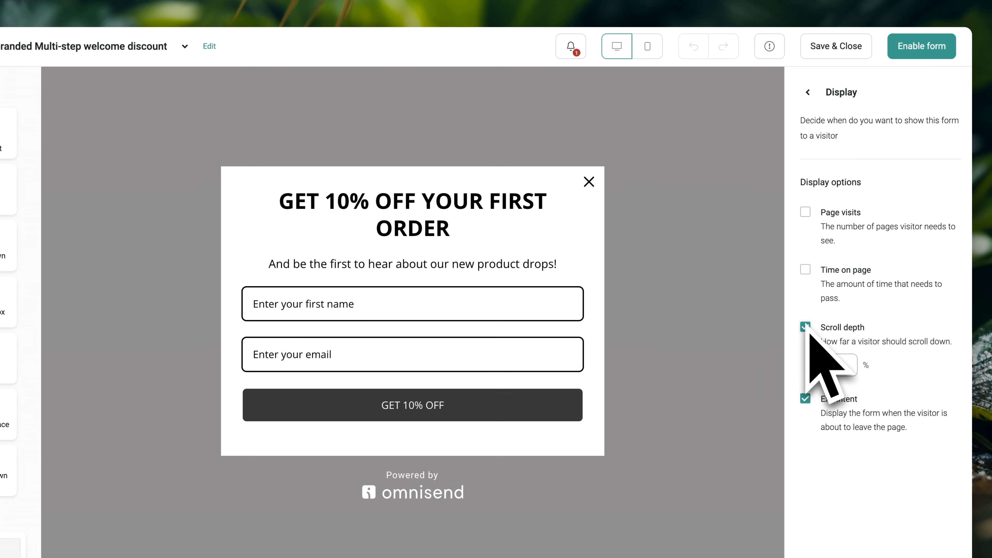
pyautogui.click(806, 270)
pyautogui.click(805, 212)
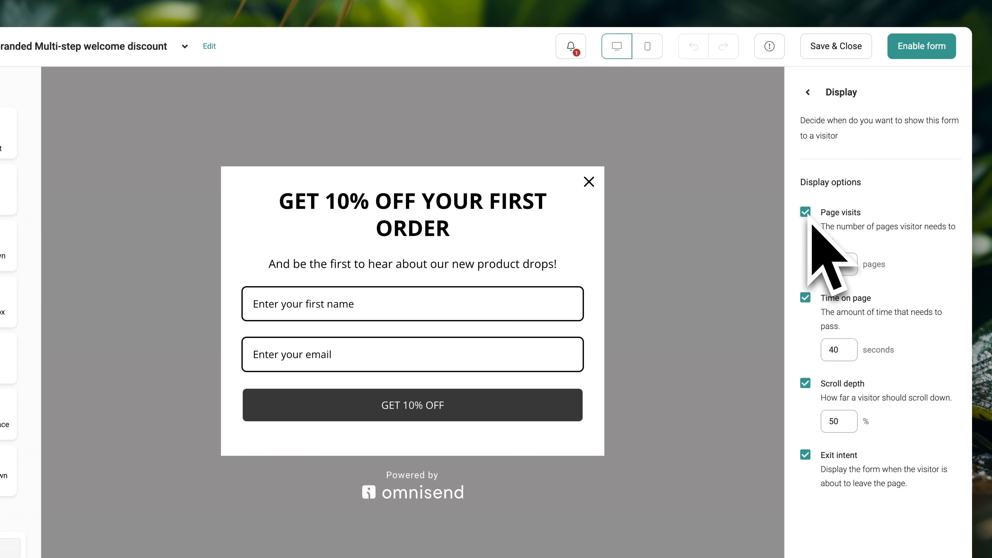
pyautogui.click(806, 298)
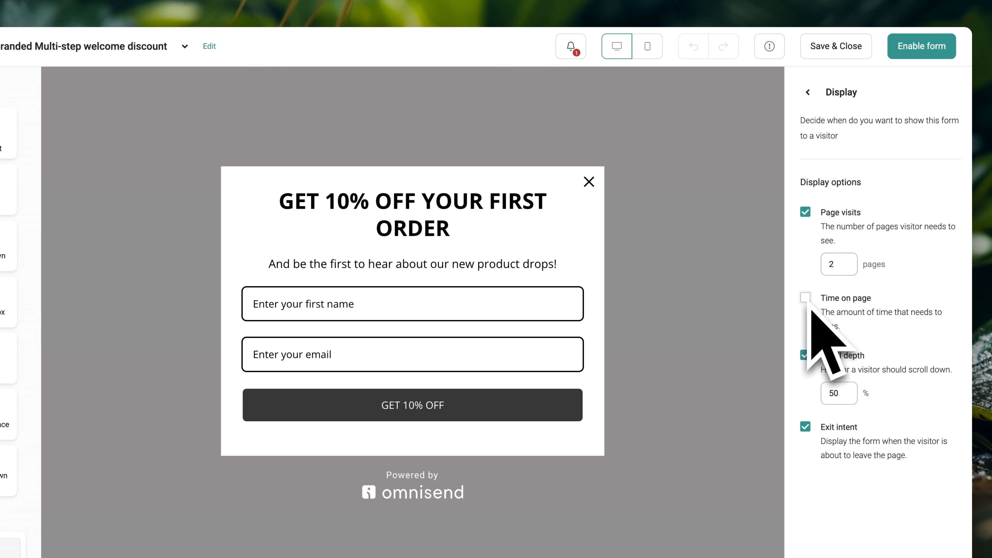
pyautogui.click(806, 213)
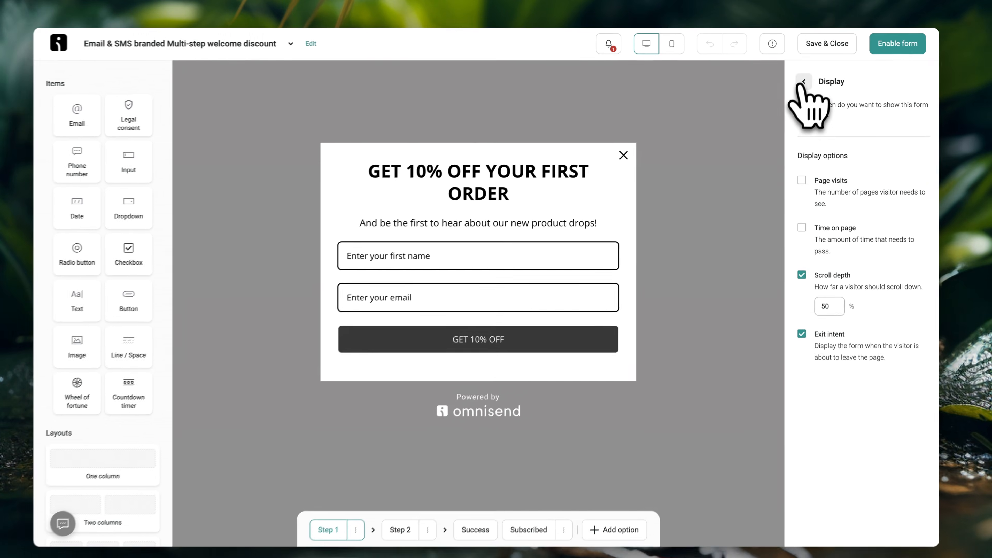
pyautogui.click(807, 92)
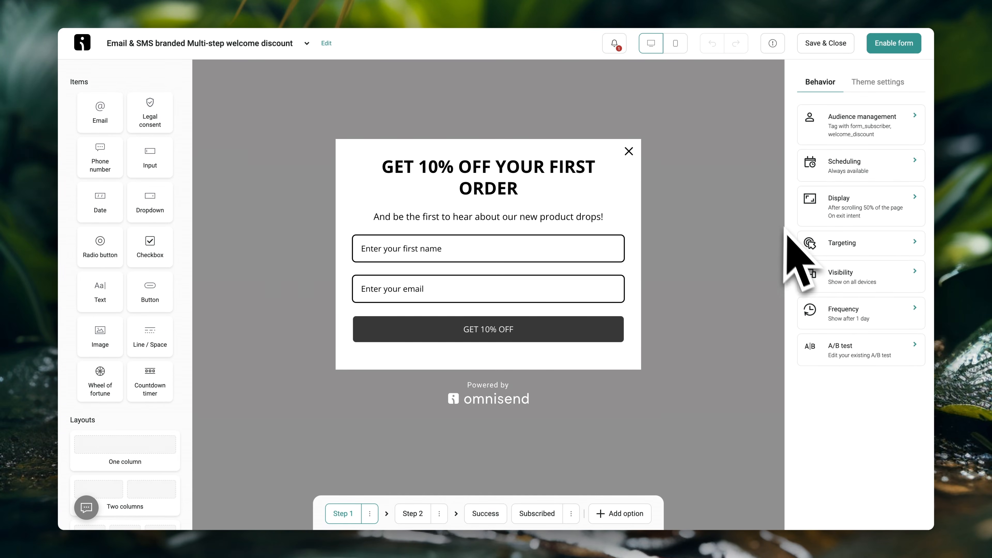
# - Try the "Don't show to existing contacts" visitor targeting option, and set the targeting back to All visitors
pyautogui.click(805, 246)
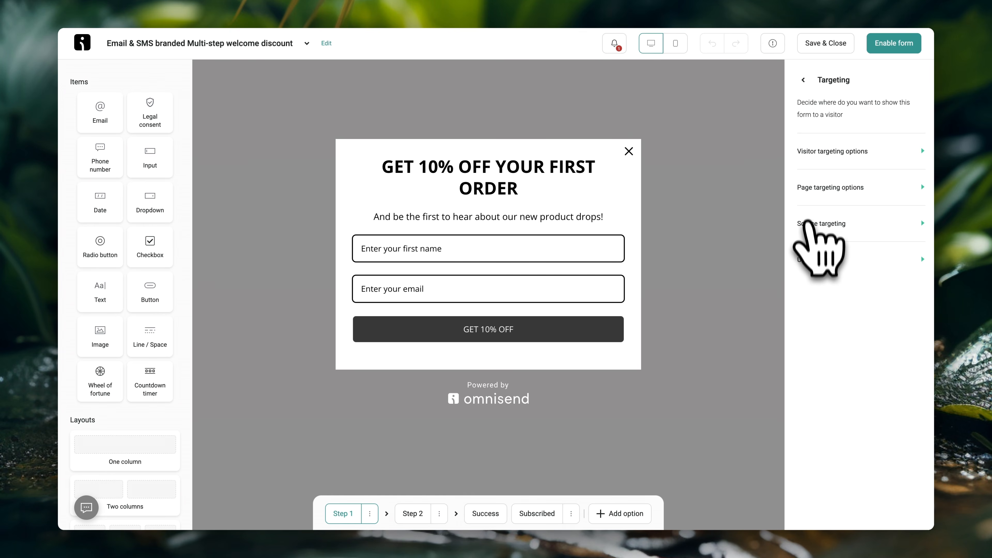
pyautogui.click(808, 152)
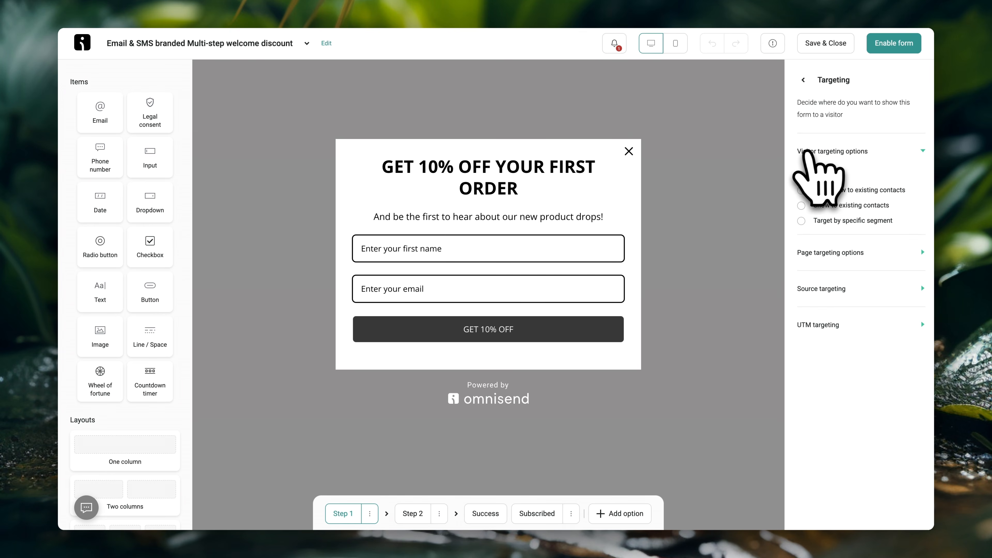
pyautogui.click(801, 191)
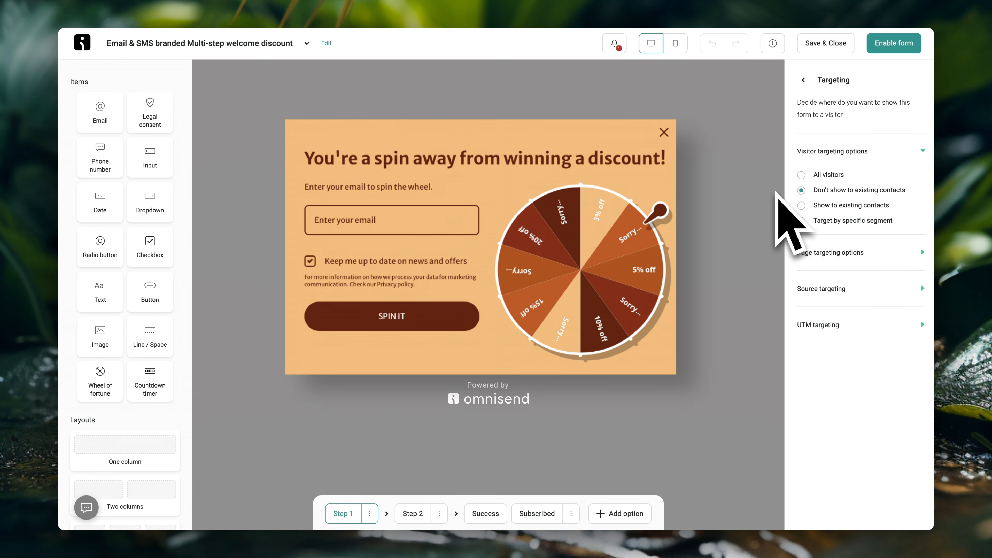
pyautogui.click(801, 176)
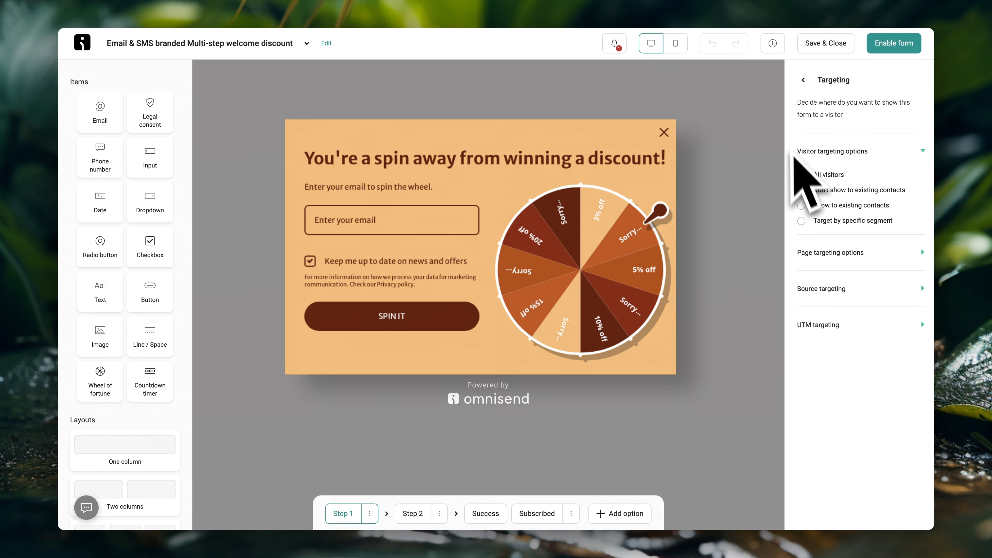
pyautogui.click(801, 82)
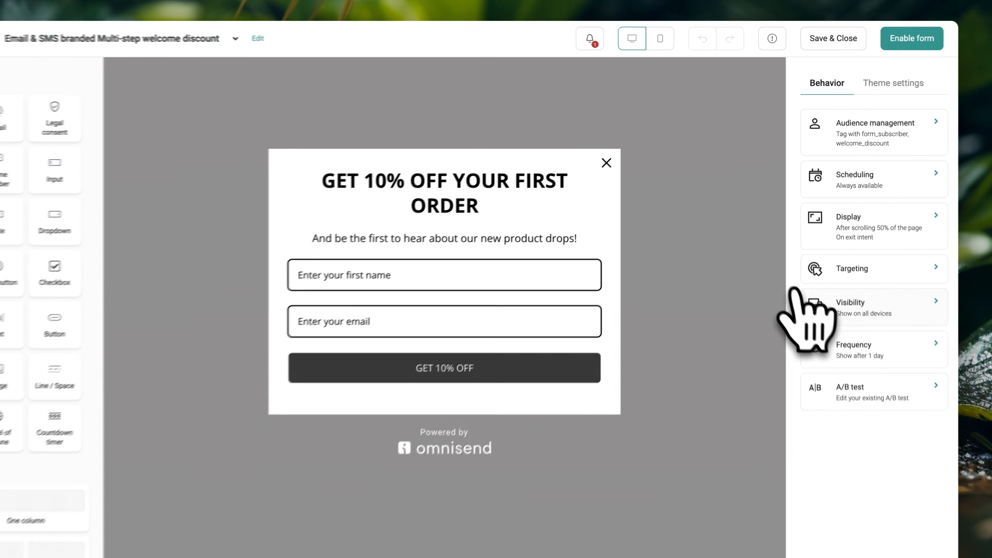
# - Review the form's device visibility options and return to the behavior overview
pyautogui.click(806, 274)
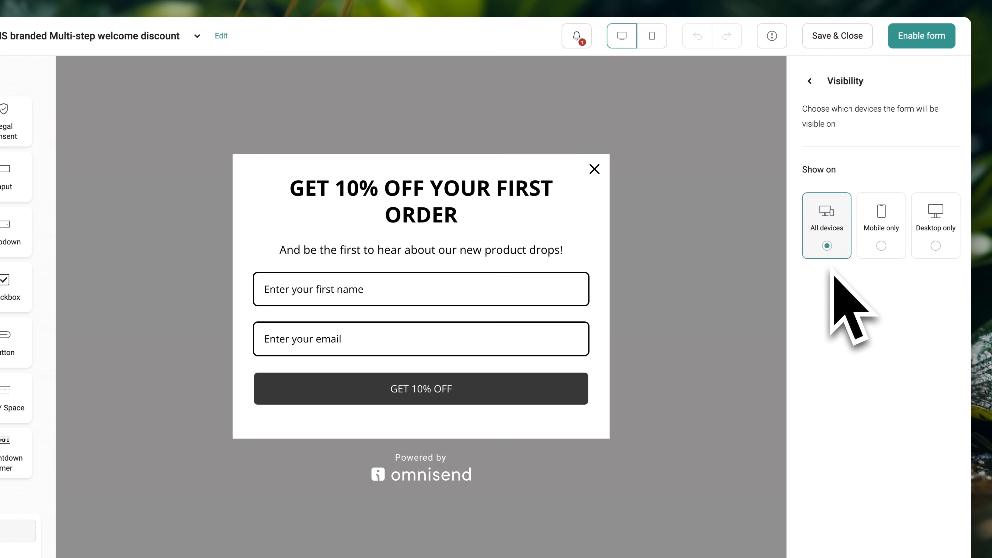
pyautogui.click(810, 81)
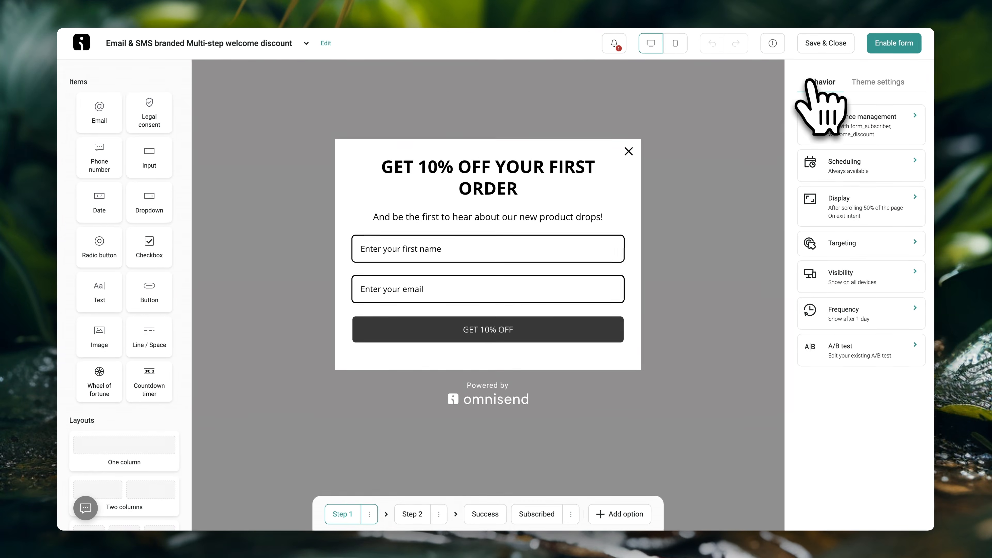
# - Review the form's Frequency time units and A/B test settings, and return to the form editor
pyautogui.click(813, 311)
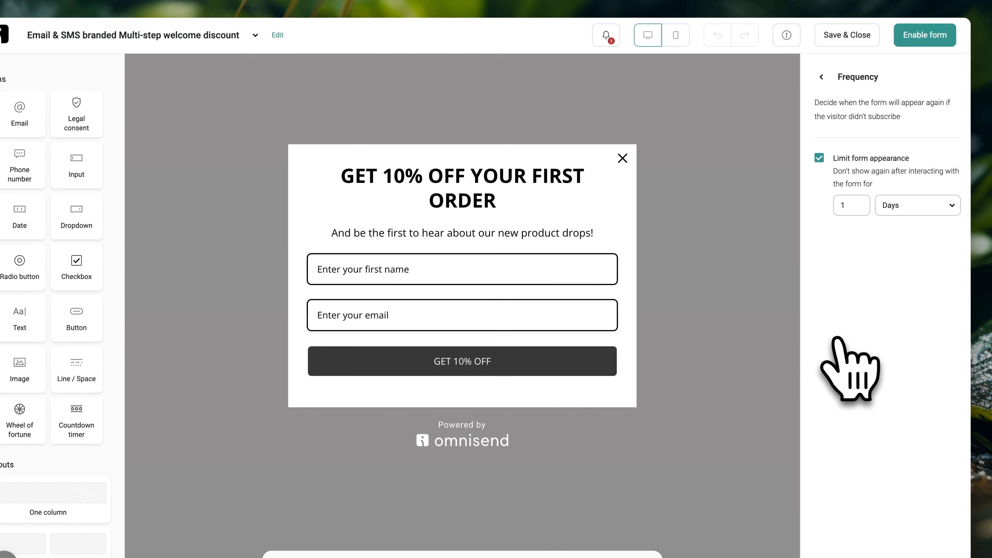
pyautogui.click(895, 207)
pyautogui.click(879, 296)
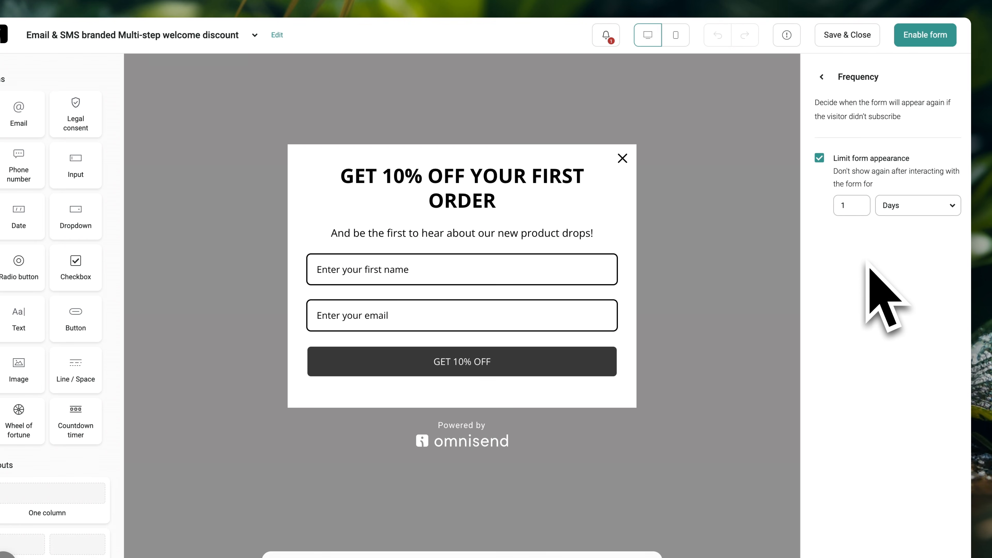
pyautogui.click(821, 77)
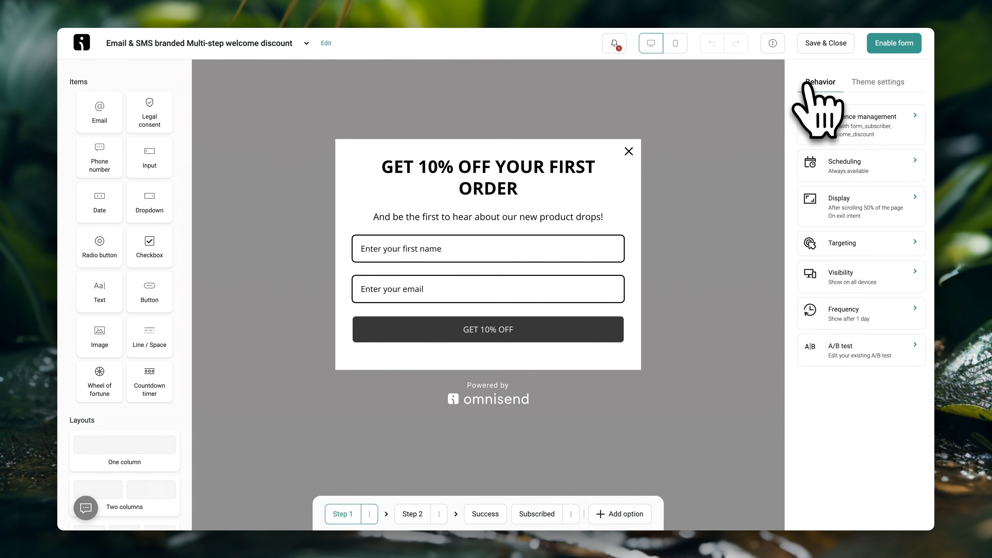
pyautogui.click(814, 346)
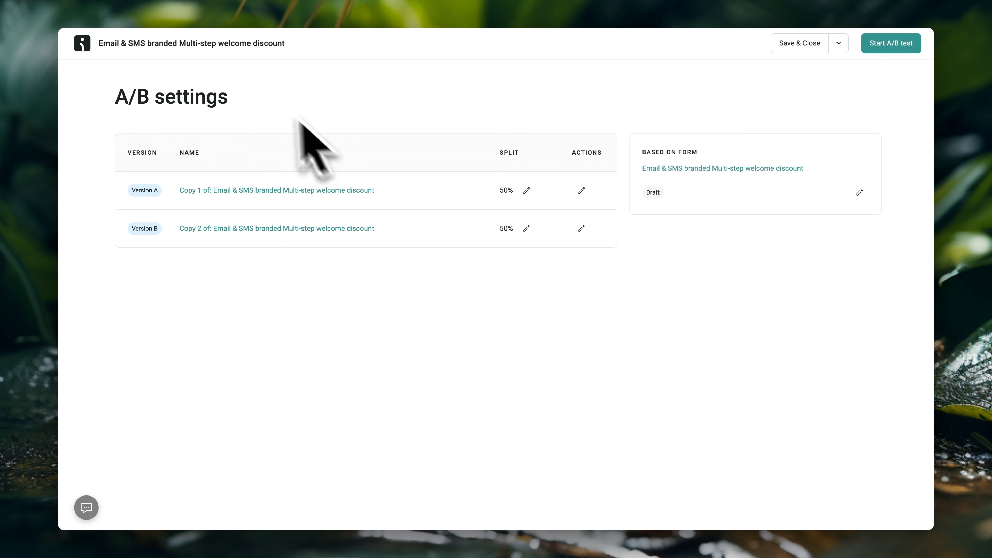
pyautogui.click(74, 19)
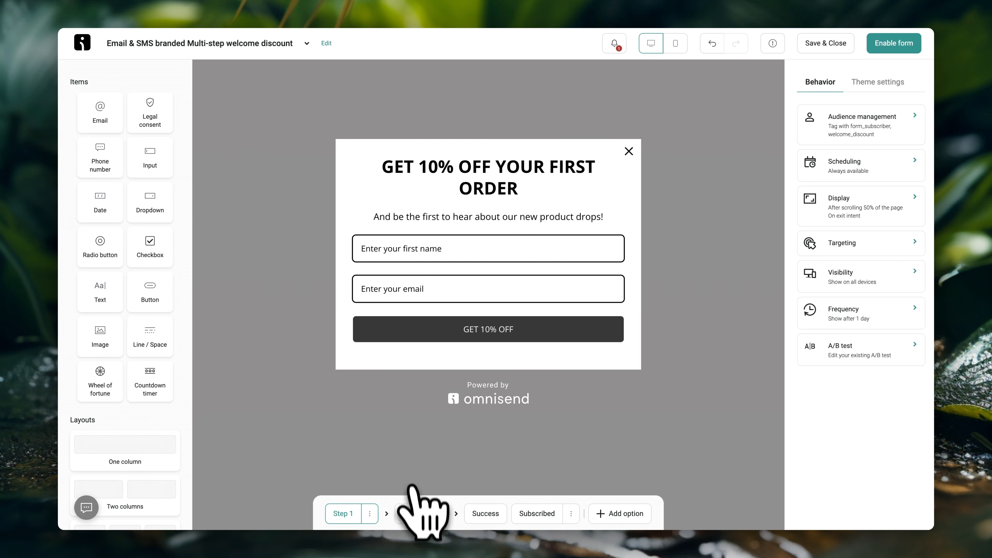
# - Make the phone number field in Step 2 optional, and delete Step 2 from the form
pyautogui.click(413, 513)
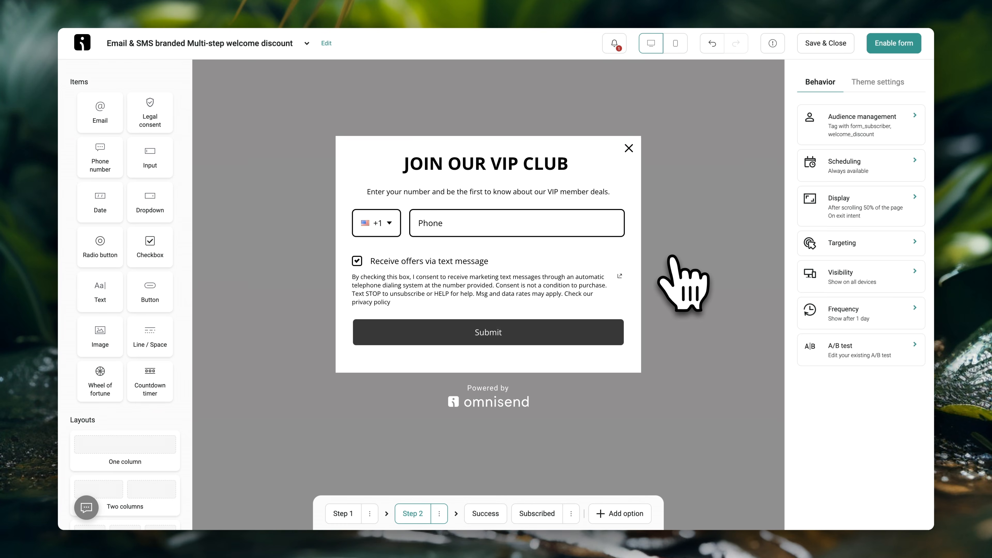
pyautogui.click(582, 207)
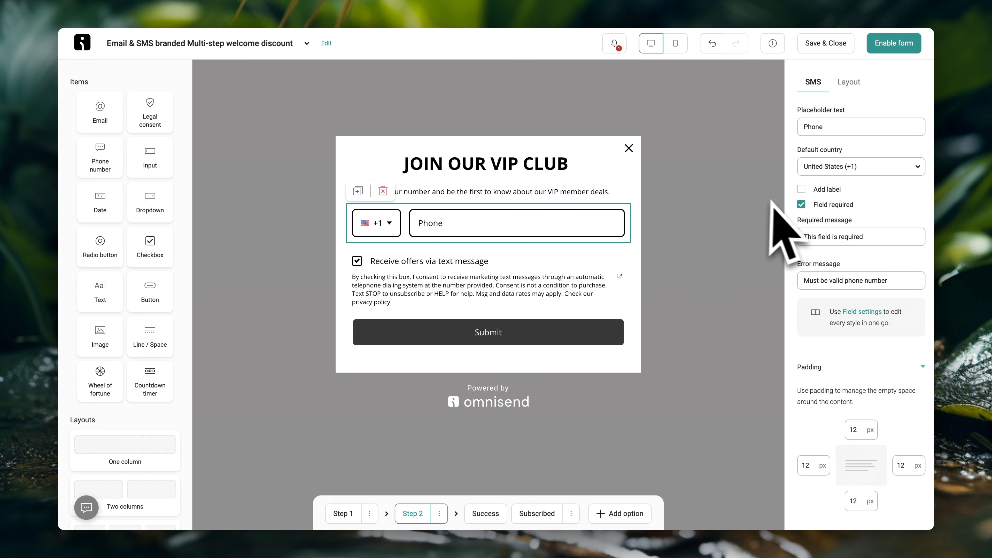
pyautogui.click(801, 205)
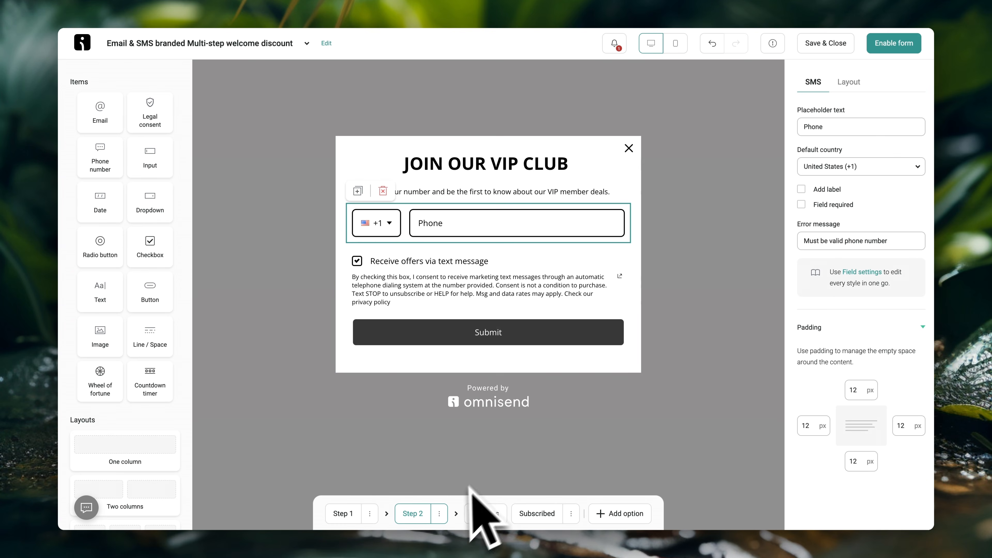
pyautogui.click(440, 514)
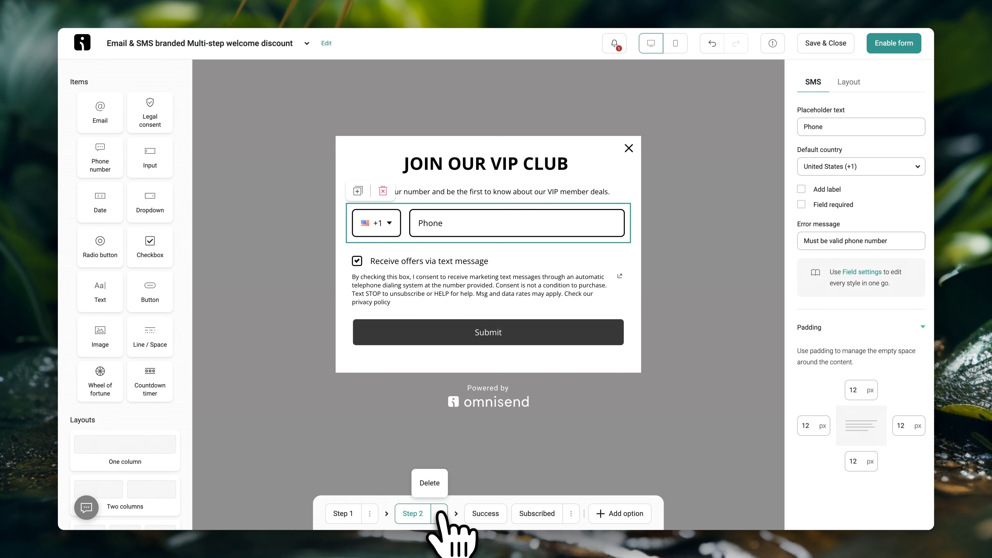
pyautogui.click(429, 483)
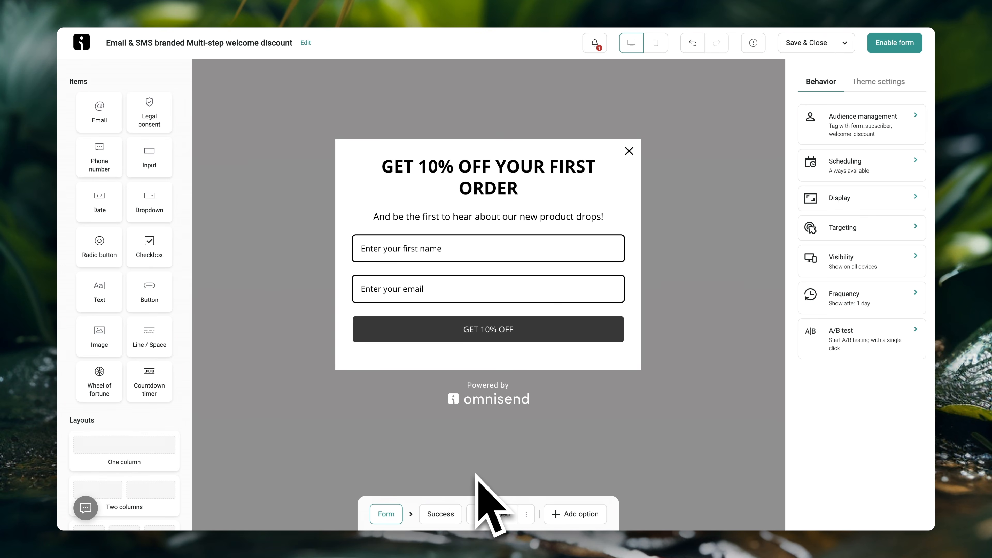
# - Check the Success message heading, delete the Subscribed state, and enable the form
pyautogui.click(441, 514)
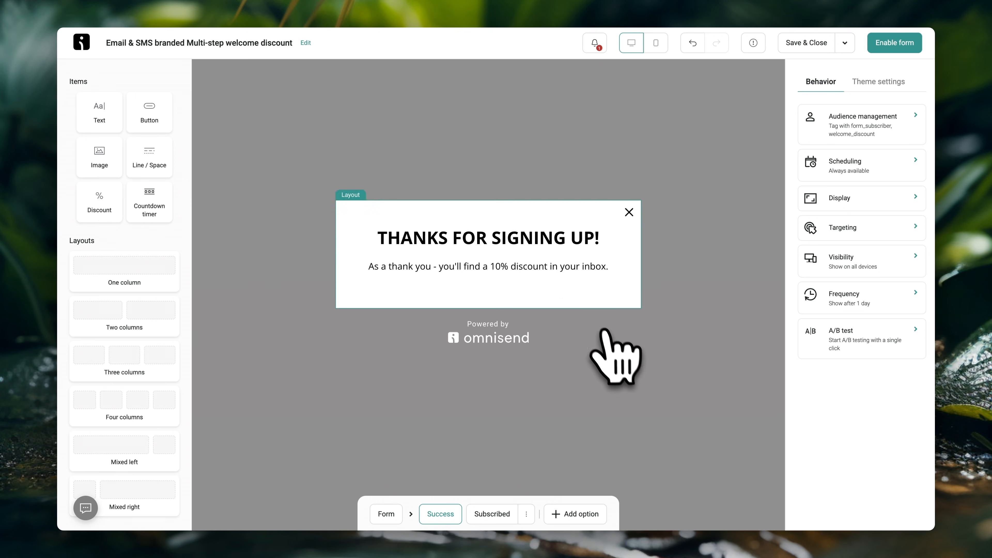
pyautogui.click(548, 223)
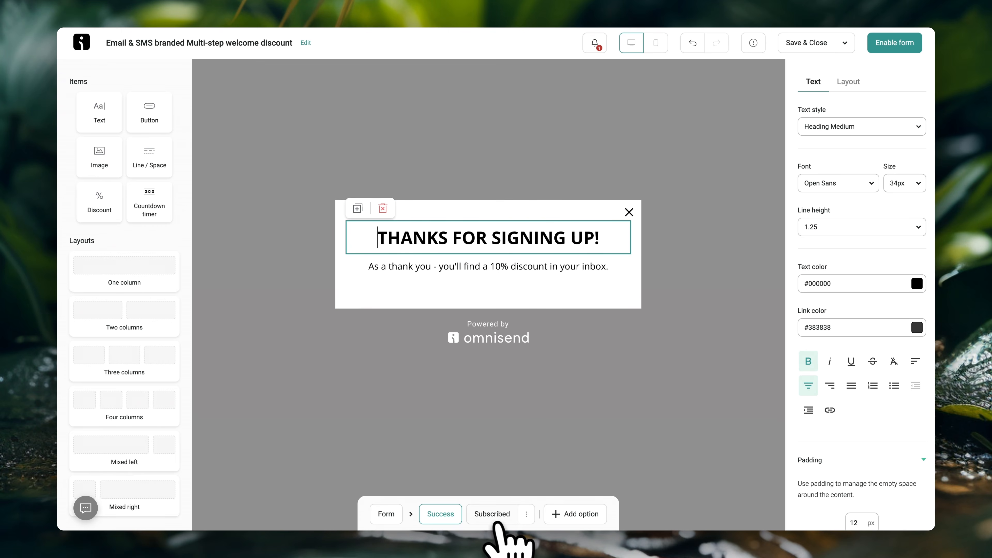
pyautogui.click(526, 515)
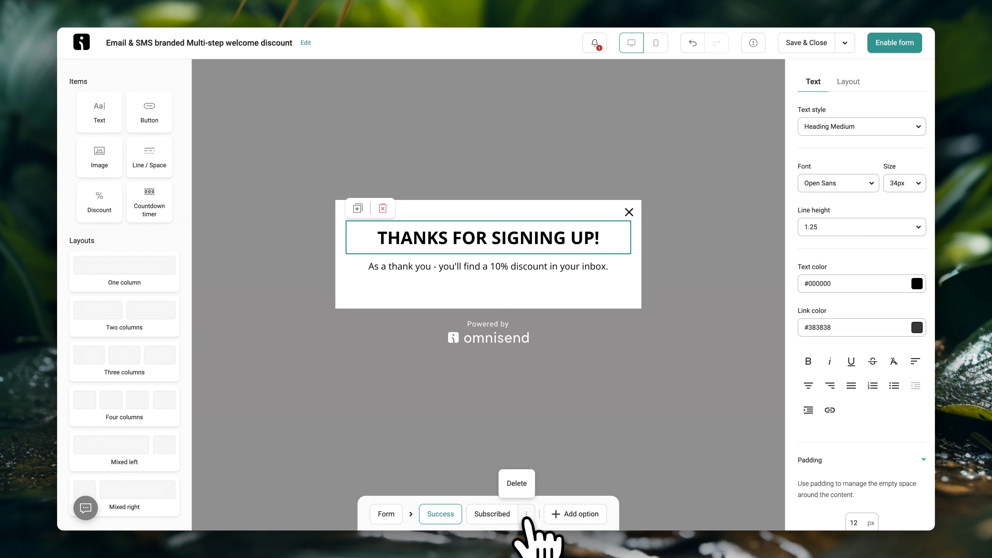
pyautogui.click(519, 490)
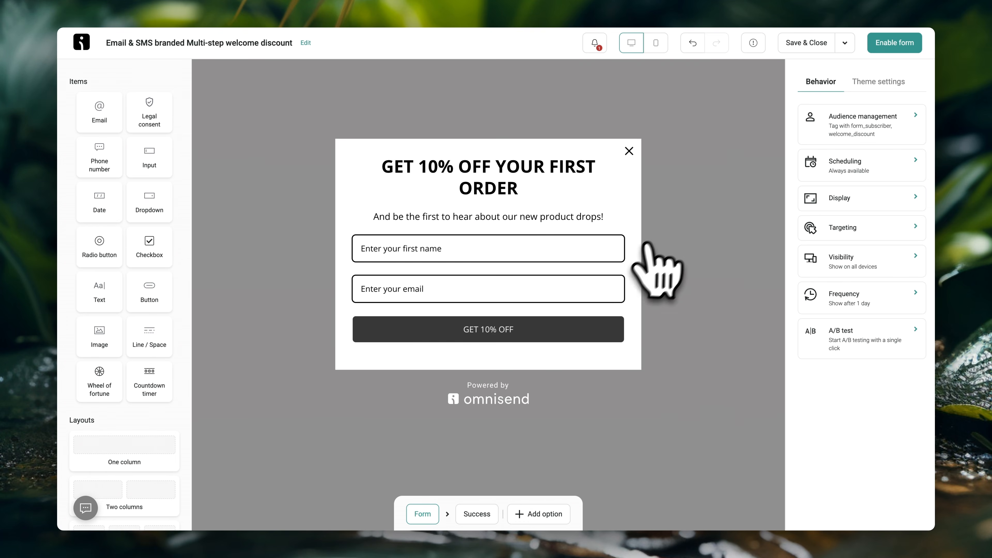
pyautogui.click(894, 42)
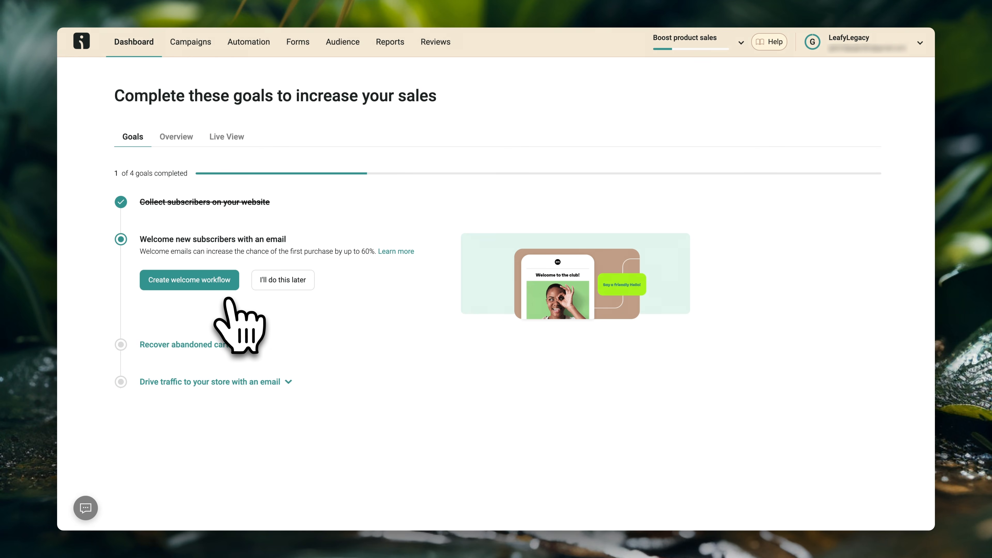
# - Create and start the Welcome workflow with a 10% discount and the Use only emails option
pyautogui.click(219, 285)
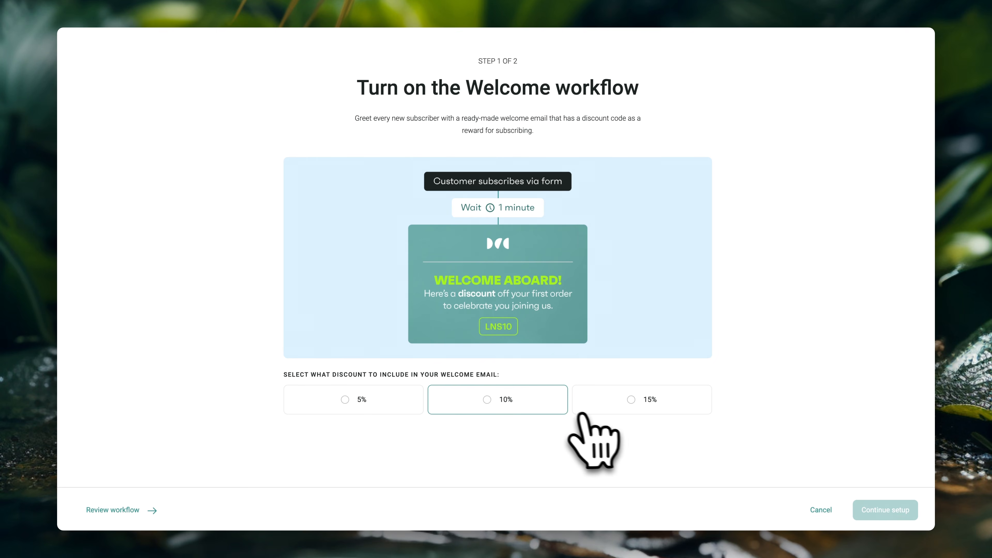
pyautogui.click(489, 401)
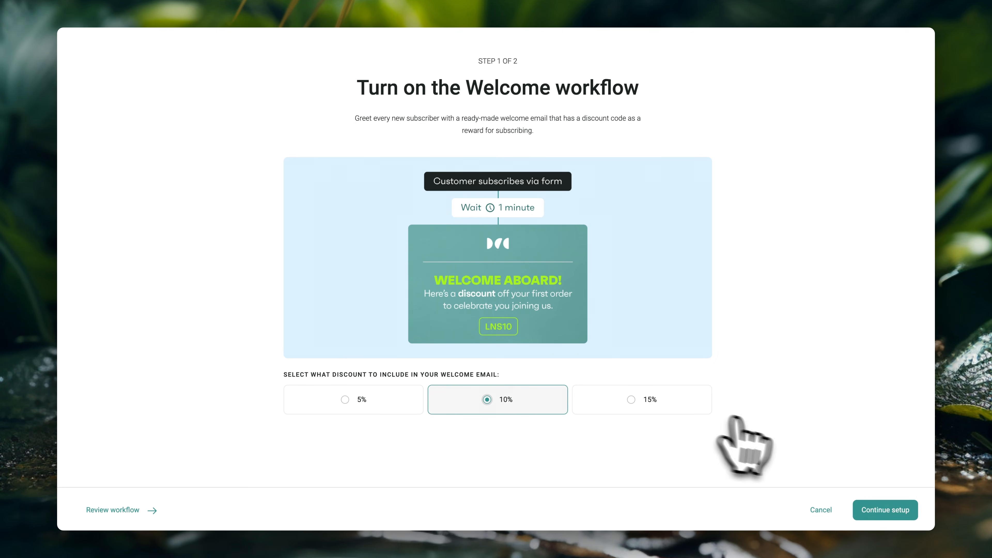
pyautogui.click(885, 510)
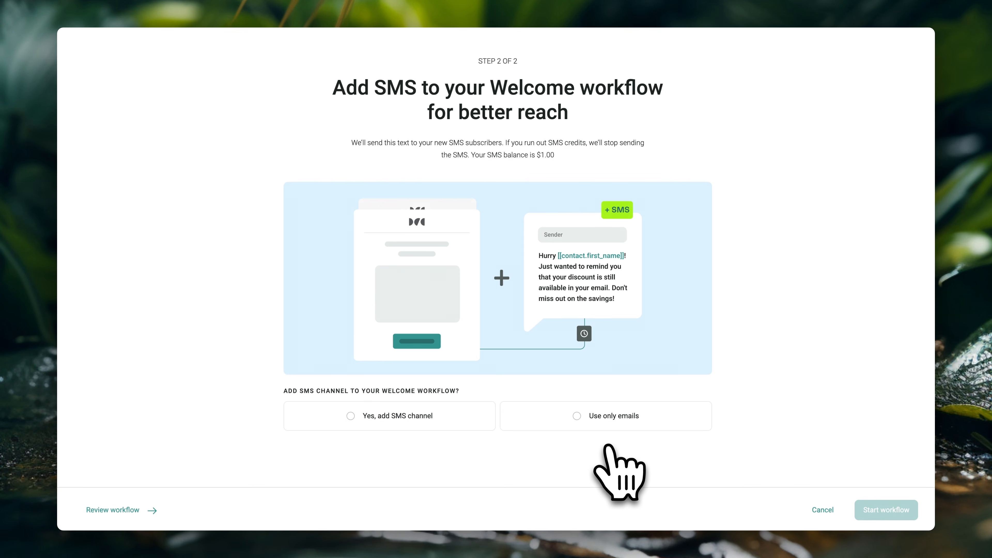
pyautogui.click(586, 418)
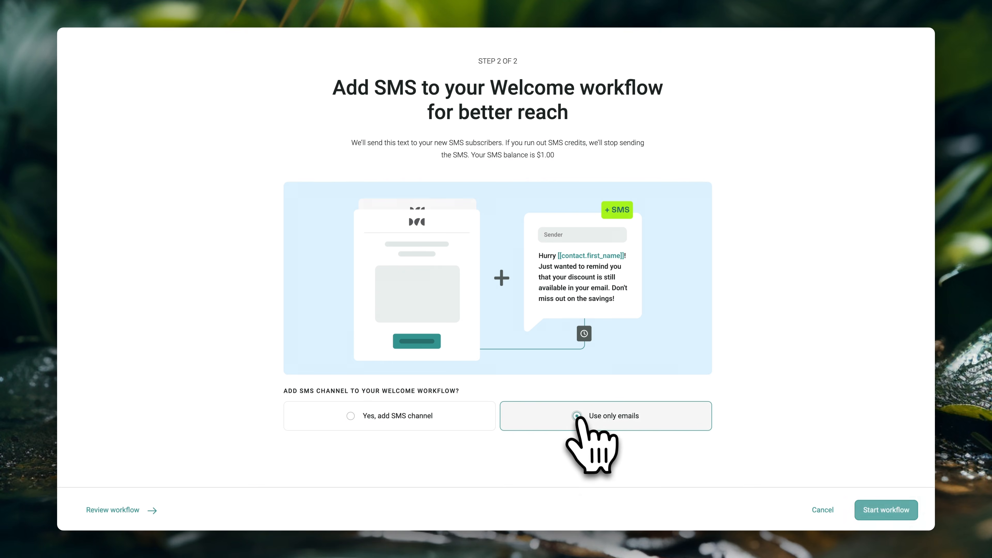
pyautogui.click(886, 510)
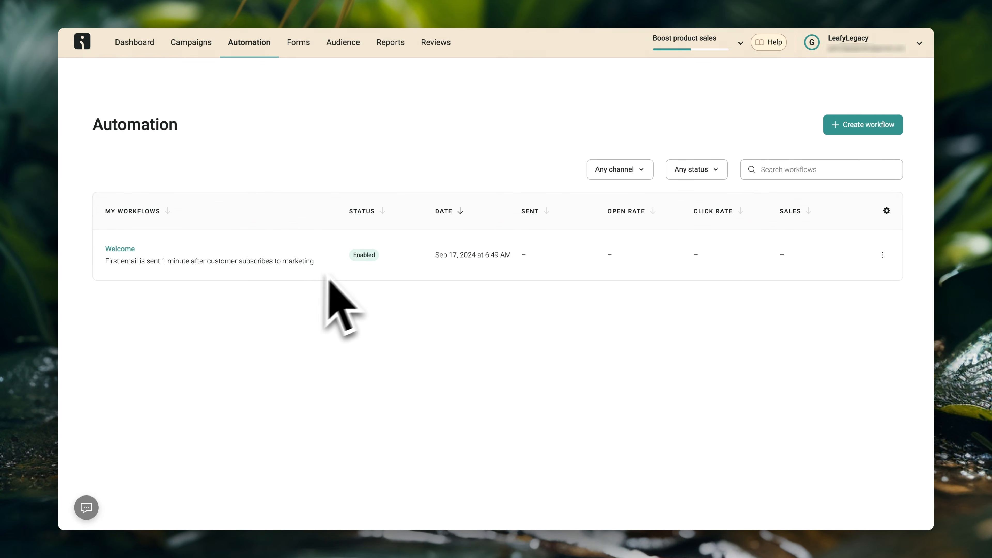
# - Edit the Welcome workflow and change its email's subject line to "You're In! [[account.name]]"
pyautogui.click(873, 257)
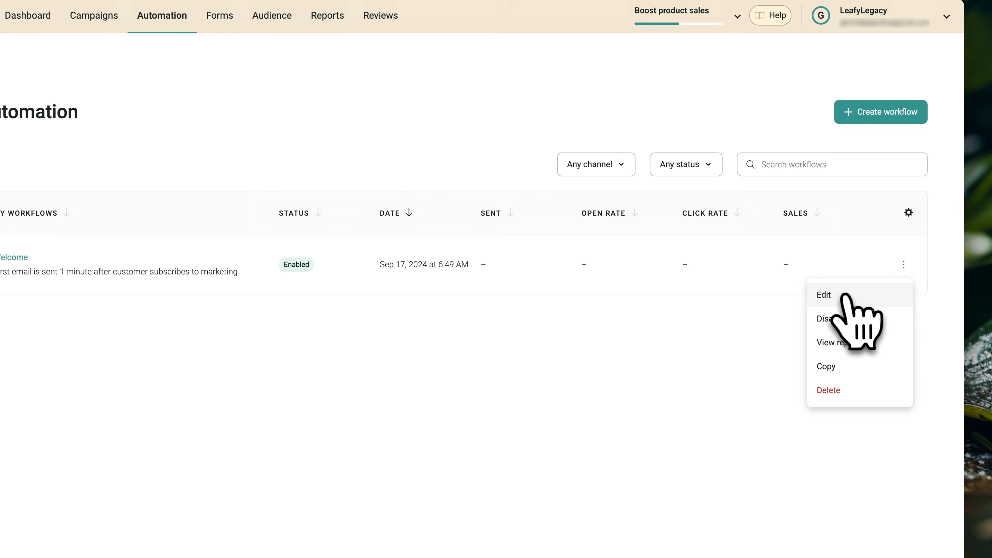
pyautogui.click(845, 297)
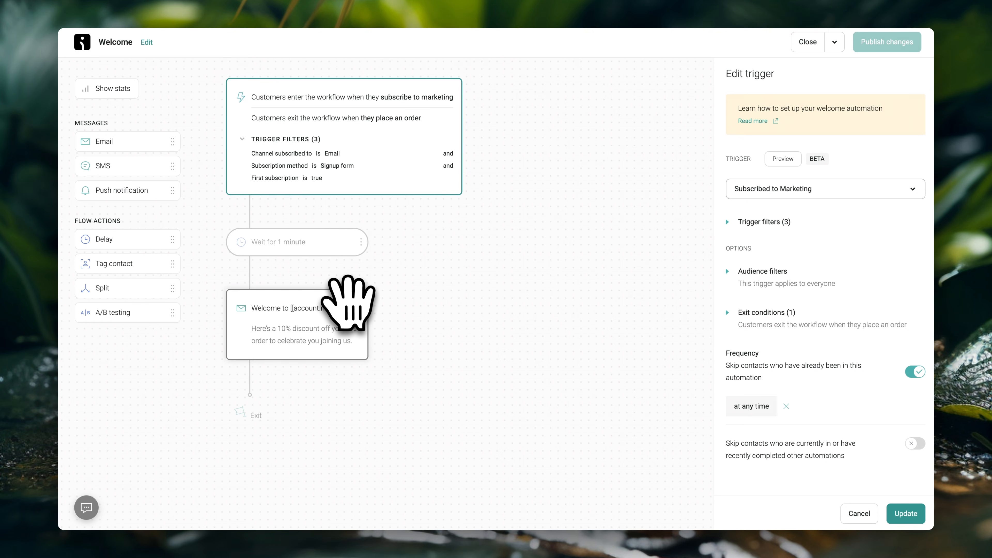
pyautogui.click(348, 303)
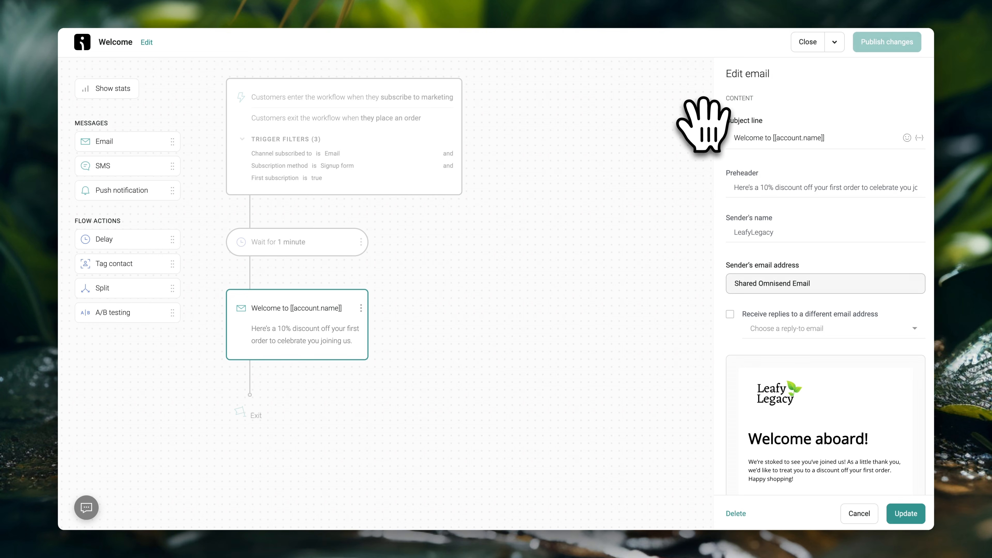
pyautogui.moveTo(772, 140); pyautogui.dragTo(738, 142)
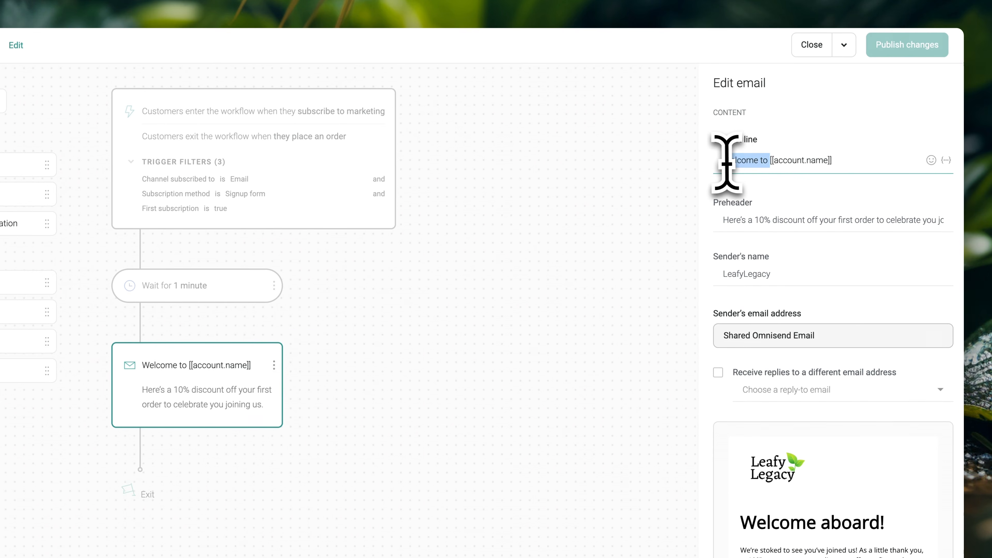
pyautogui.press('BackSpace')
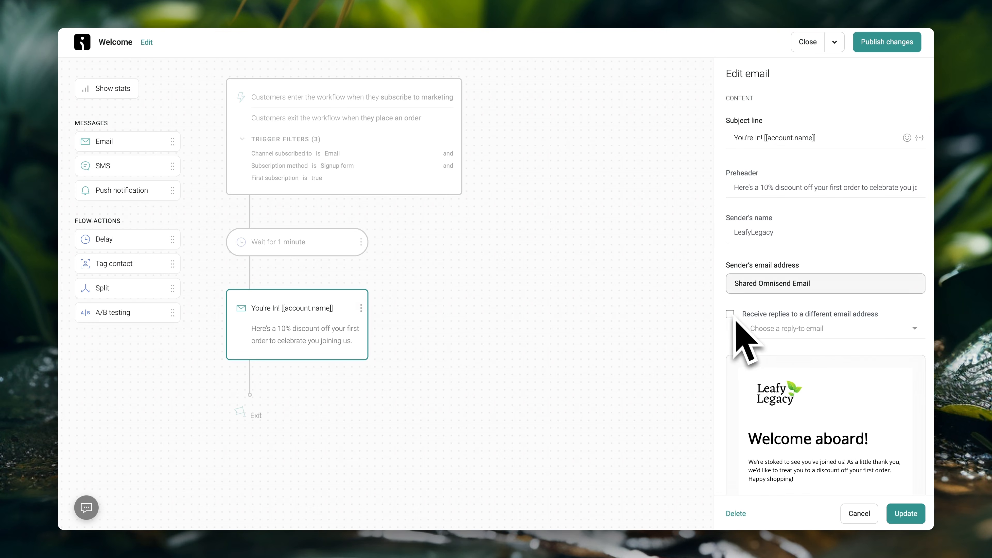
# - Open the welcome email's content and add a Product recommender between the discount section and the footer
pyautogui.scroll(-4, 734, 321)
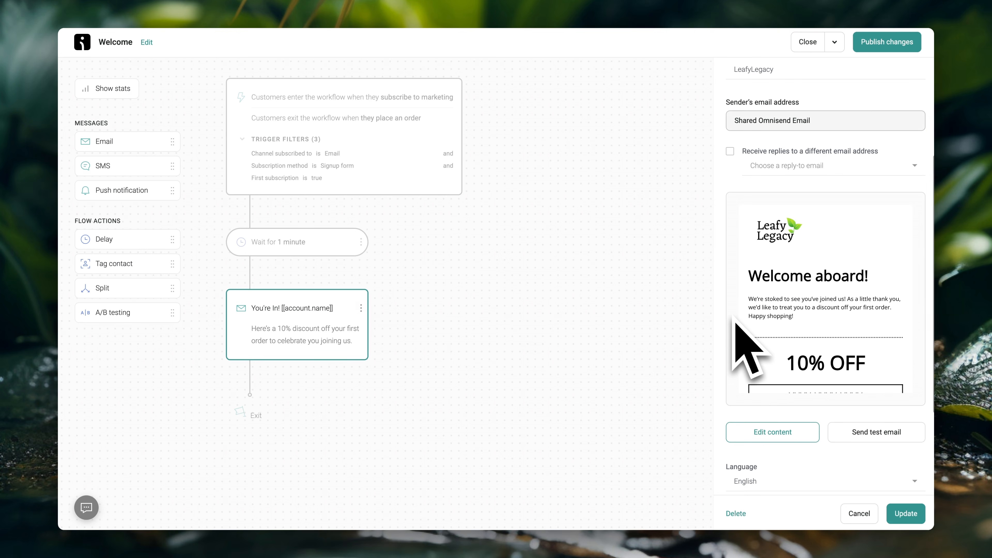
pyautogui.click(789, 437)
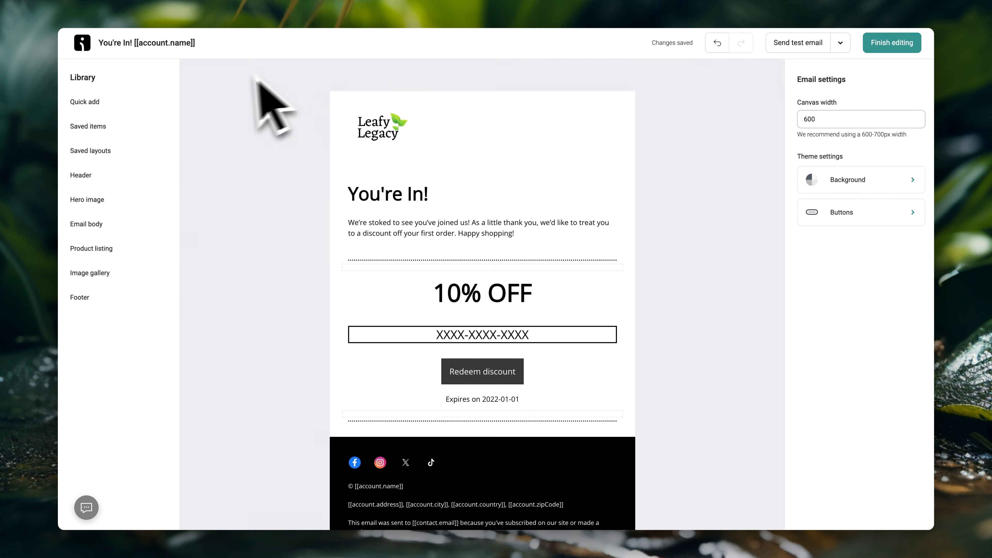
pyautogui.click(142, 108)
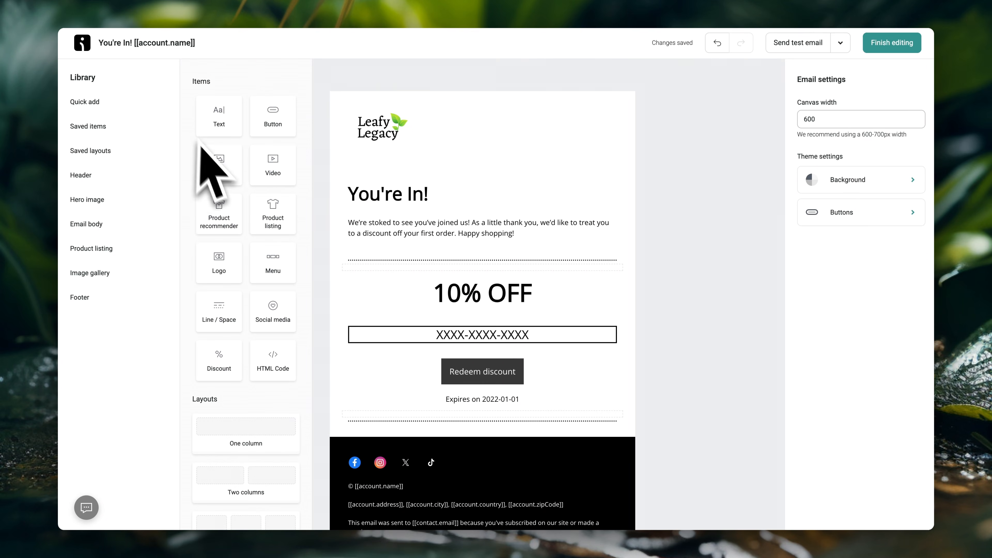
pyautogui.moveTo(223, 221); pyautogui.dragTo(372, 417)
pyautogui.scroll(-5, 387, 430)
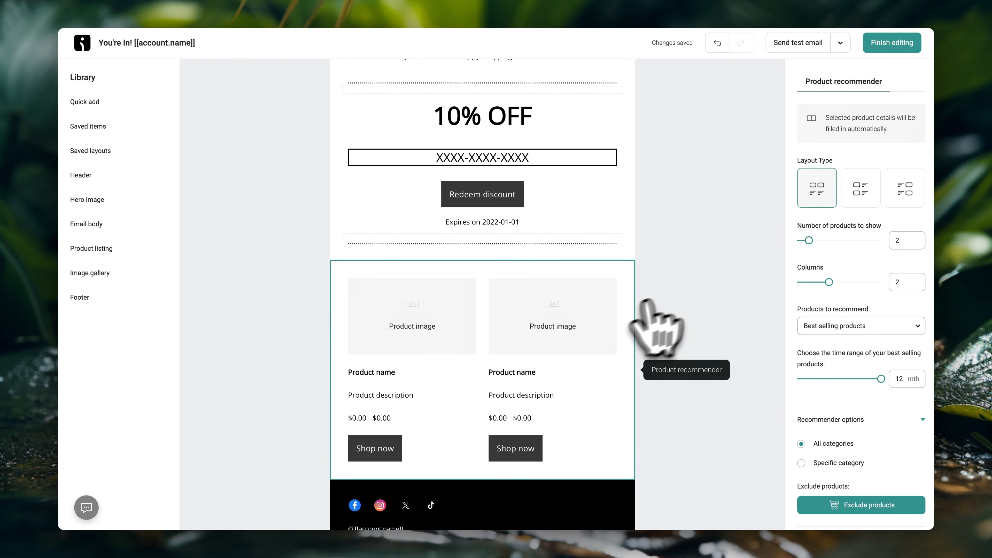
# - Try showing 6 recommended products in 2 columns, and set the number of products back to 2
pyautogui.moveTo(810, 240); pyautogui.dragTo(862, 257)
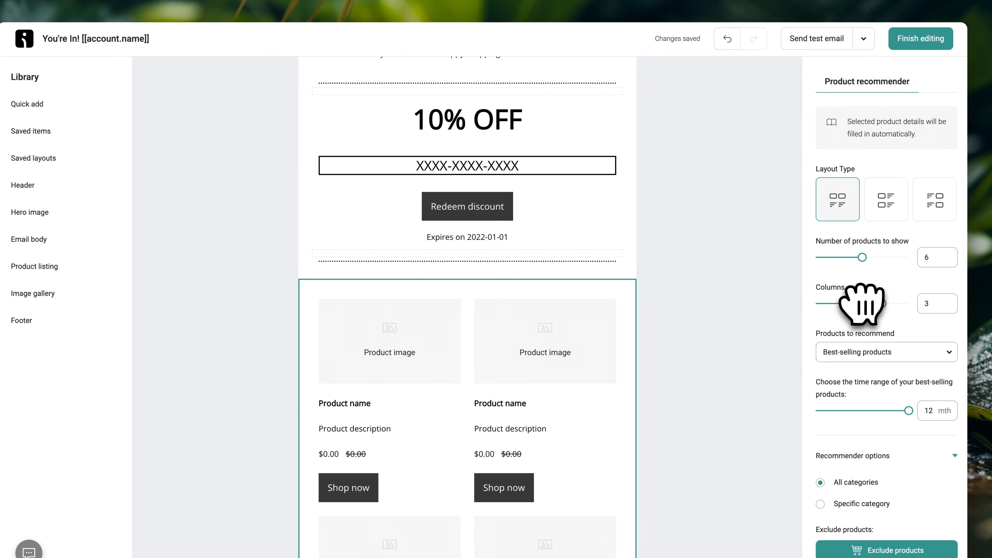
pyautogui.moveTo(882, 304); pyautogui.dragTo(860, 304)
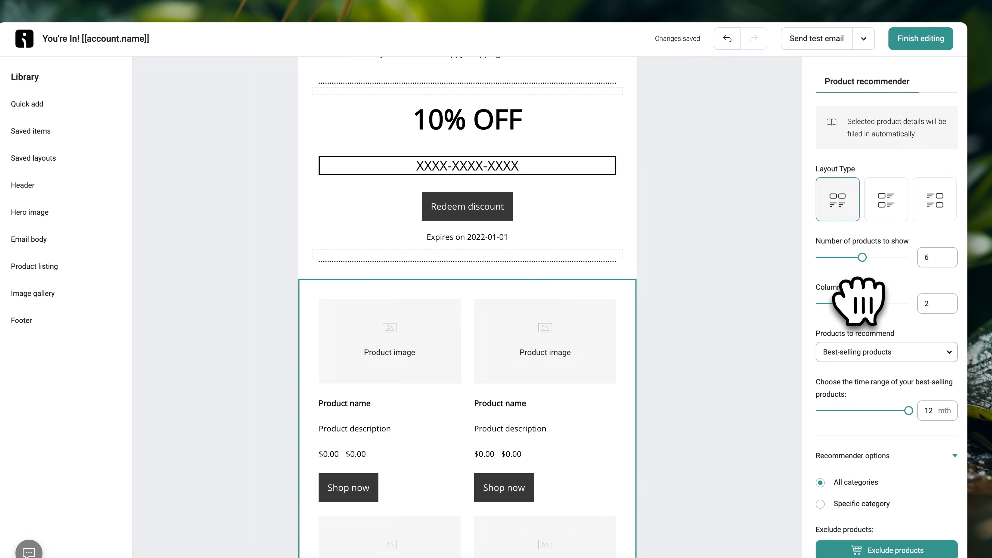
pyautogui.moveTo(862, 257); pyautogui.dragTo(829, 257)
# - Center-align the Leafy Legacy logo in the welcome email's header
pyautogui.scroll(5, 720, 217)
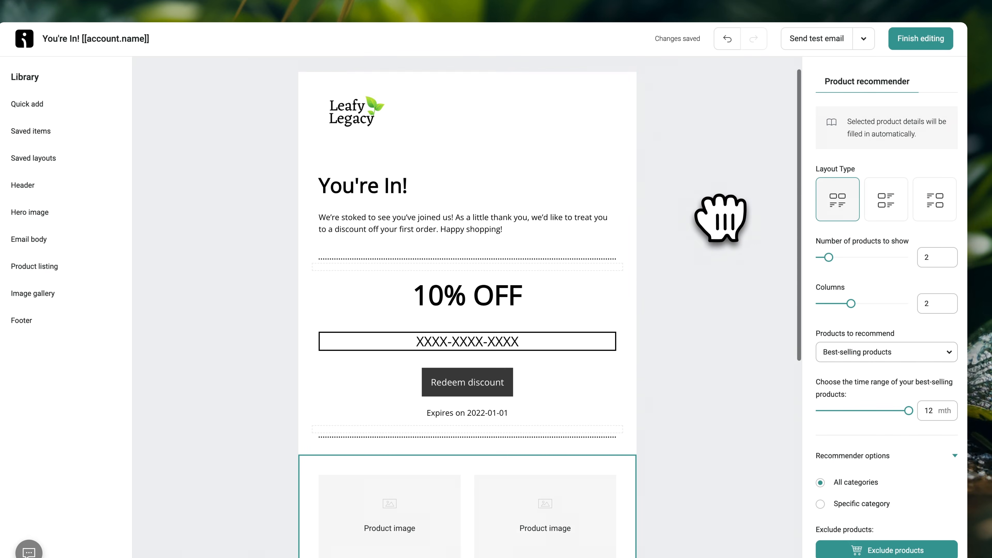
pyautogui.click(348, 115)
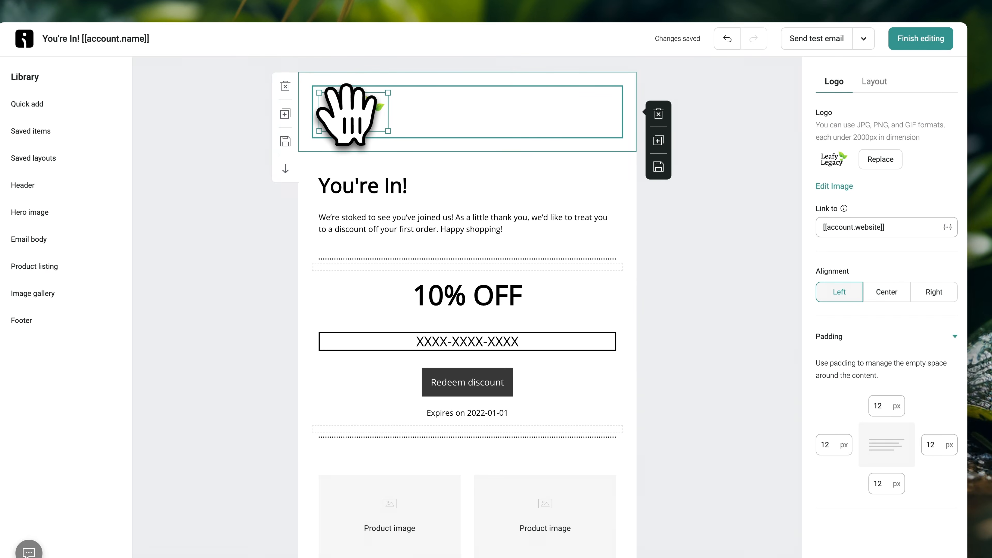
pyautogui.click(866, 292)
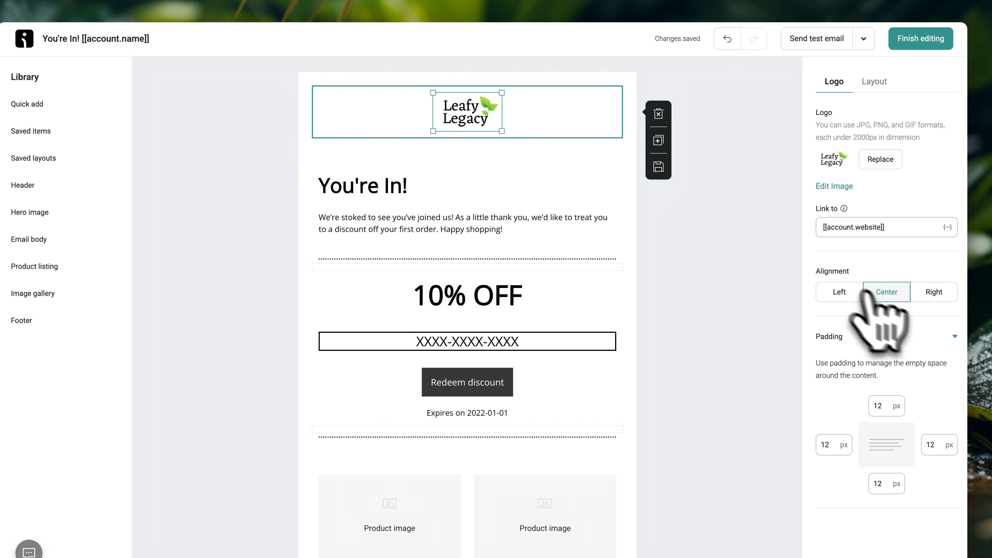
# - Center-align the "You're In!" heading and the introductory paragraph below it in the welcome email
pyautogui.click(421, 188)
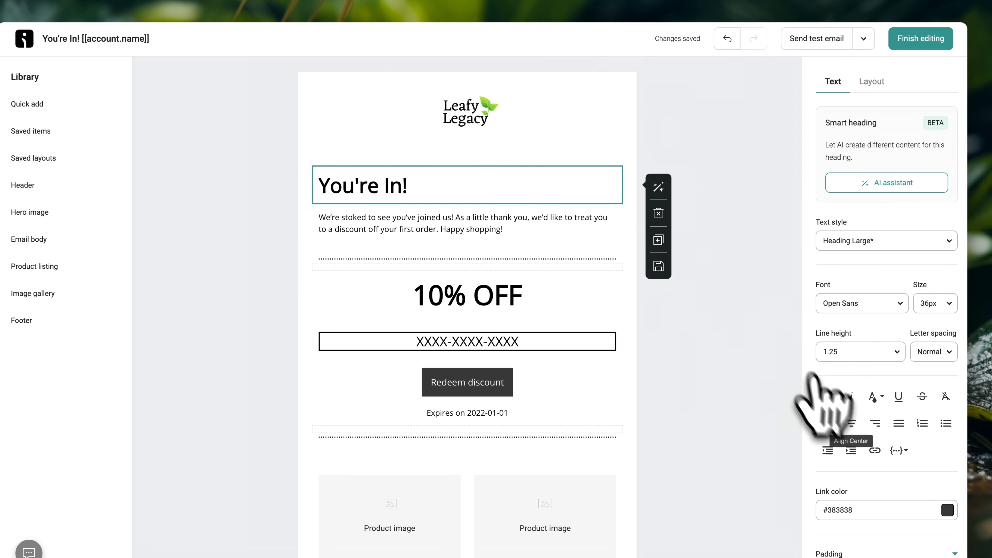
pyautogui.click(851, 423)
pyautogui.click(517, 221)
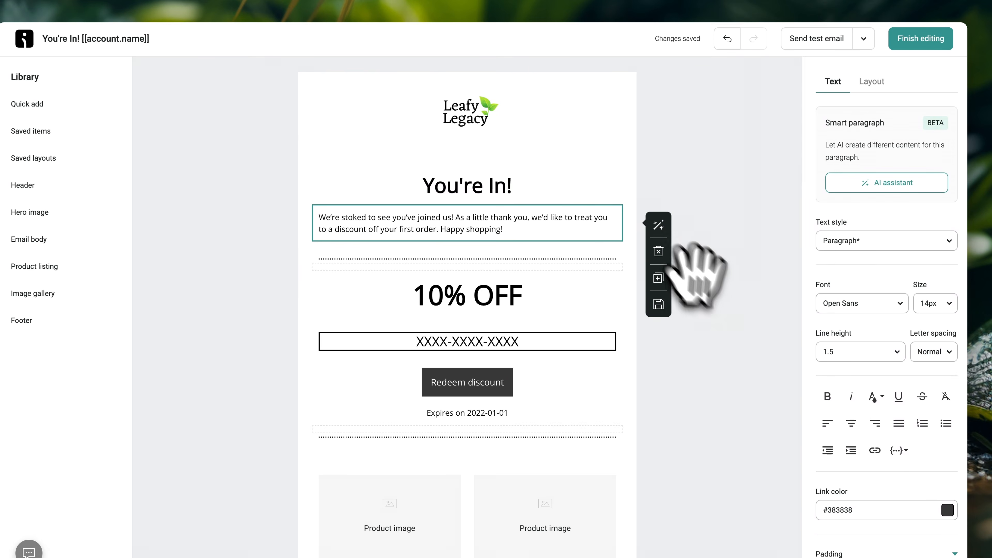
pyautogui.click(852, 423)
# - Center-align the product name, description, price and "Shop now" button in the email's product recommender
pyautogui.scroll(-3, 768, 385)
pyautogui.scroll(-1, 767, 385)
pyautogui.click(402, 437)
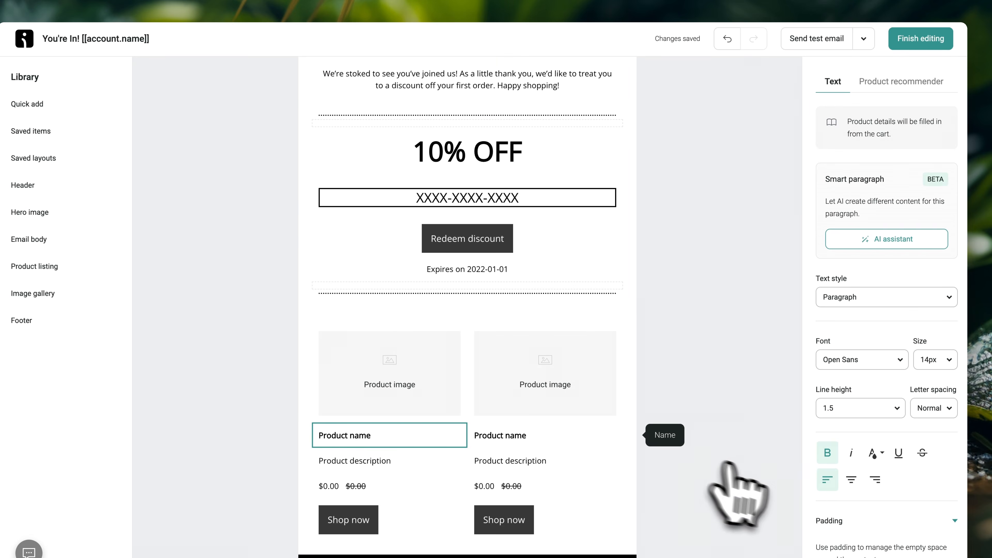
pyautogui.click(851, 479)
pyautogui.click(465, 457)
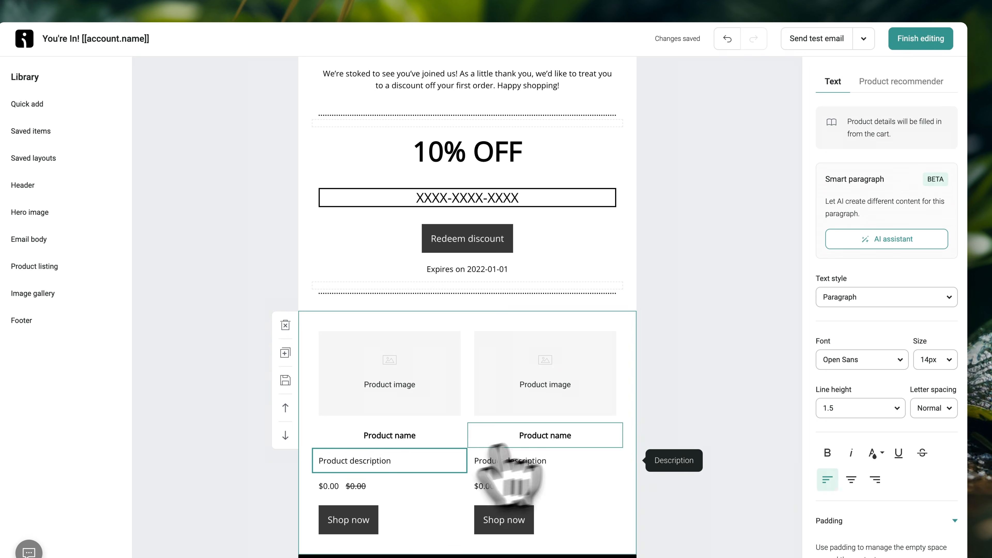
pyautogui.click(851, 479)
pyautogui.click(416, 486)
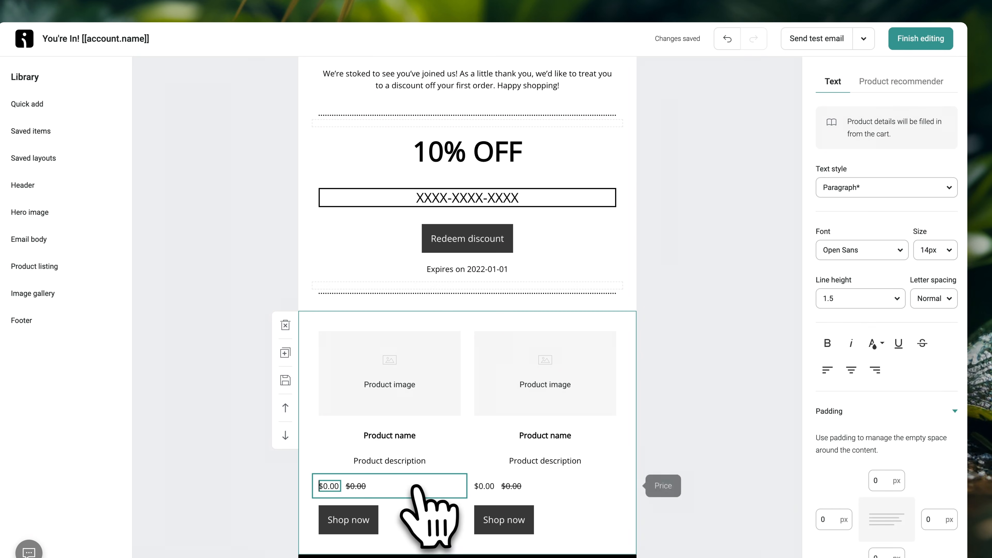
pyautogui.click(851, 370)
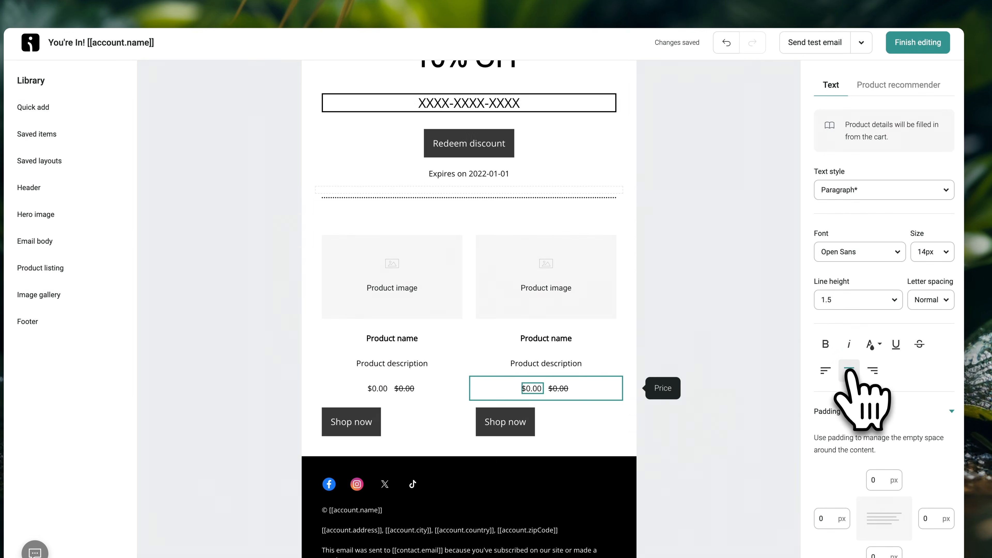
pyautogui.click(577, 421)
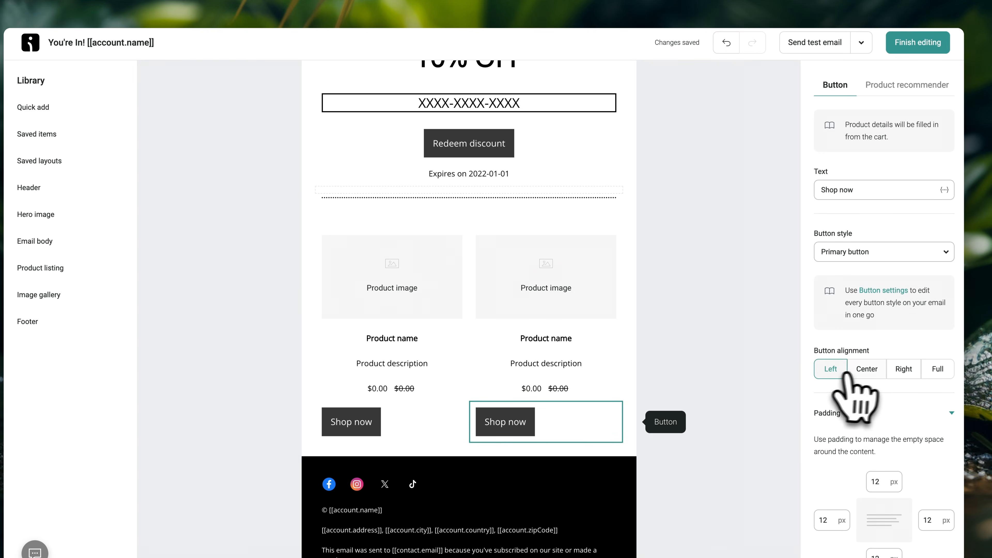
pyautogui.click(867, 369)
# - Set the product recommender section's background to the light gray from the saved colors
pyautogui.click(630, 328)
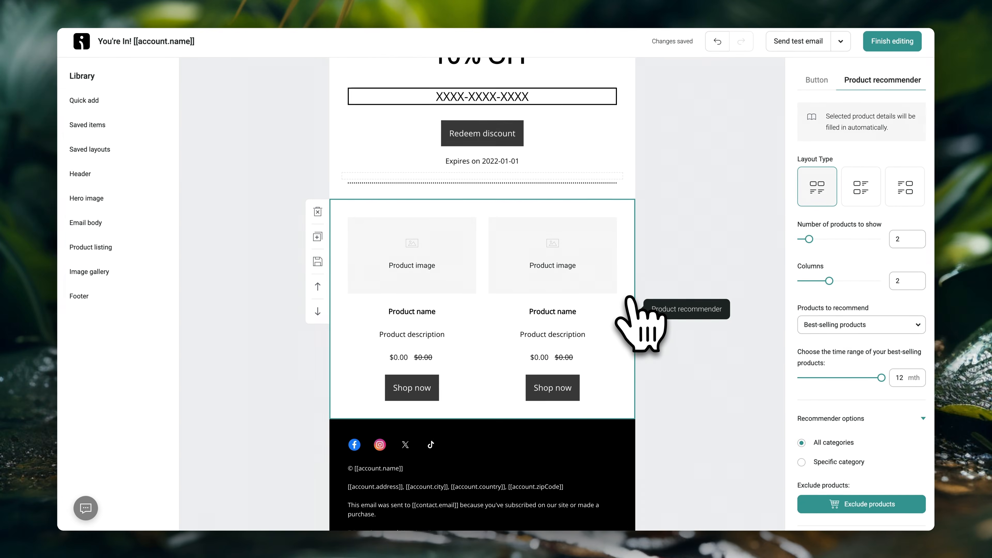
pyautogui.scroll(-5, 856, 423)
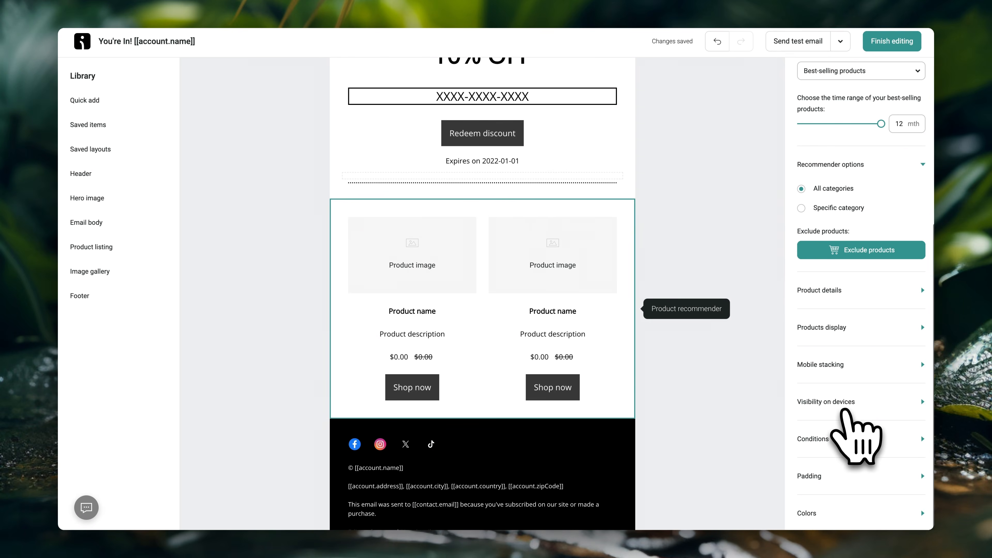
pyautogui.scroll(-4, 826, 513)
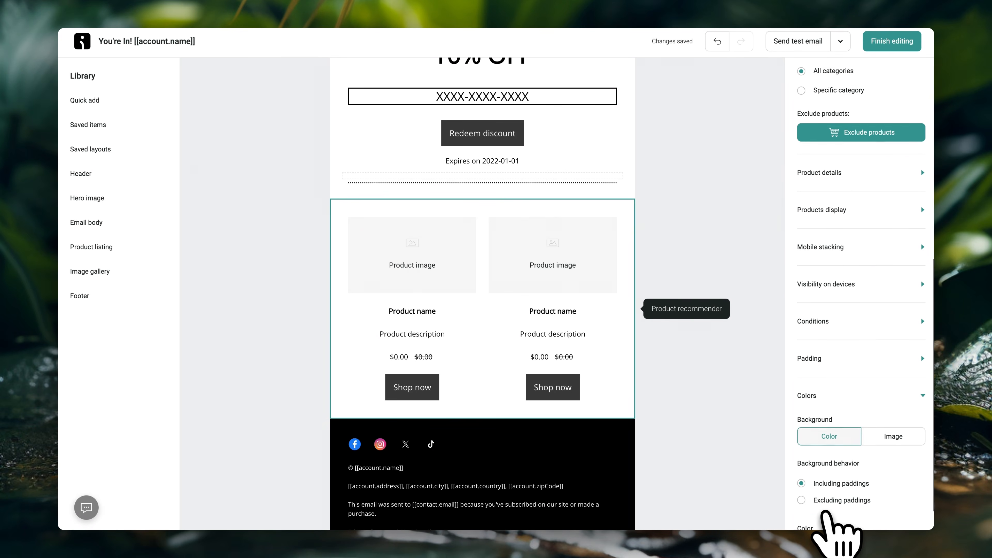
pyautogui.click(915, 514)
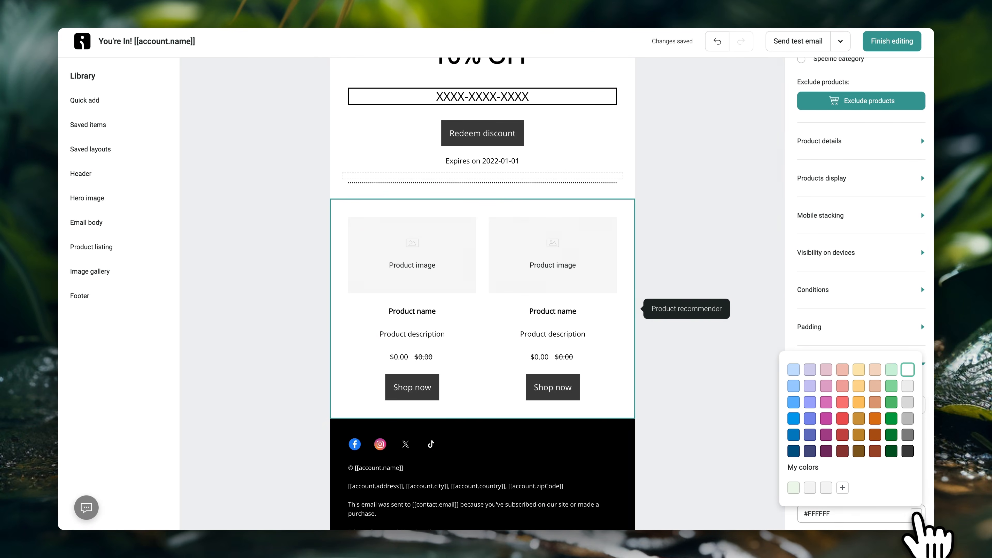
pyautogui.click(811, 487)
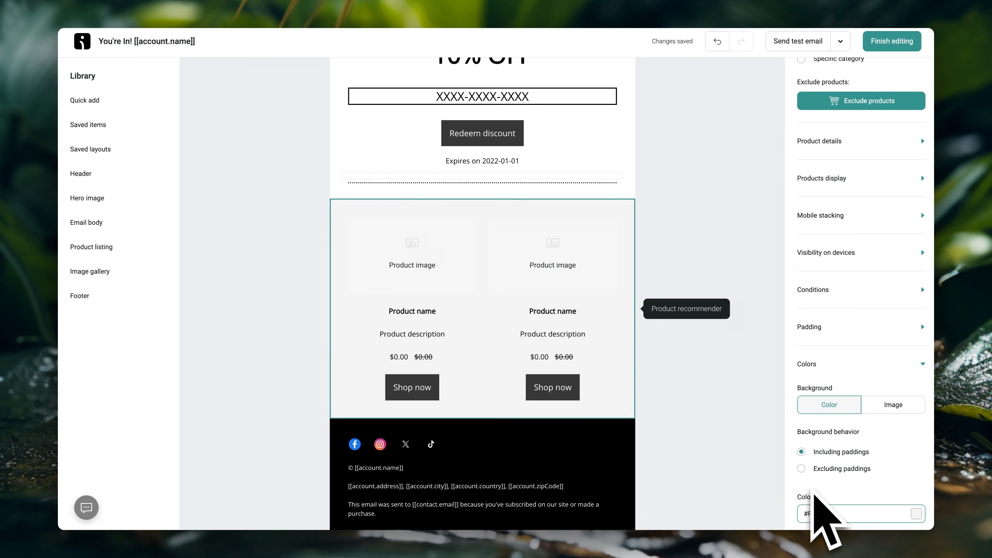
pyautogui.click(761, 334)
# - Finish editing the welcome email, then close the Welcome workflow and return to the dashboard
pyautogui.scroll(5, 761, 335)
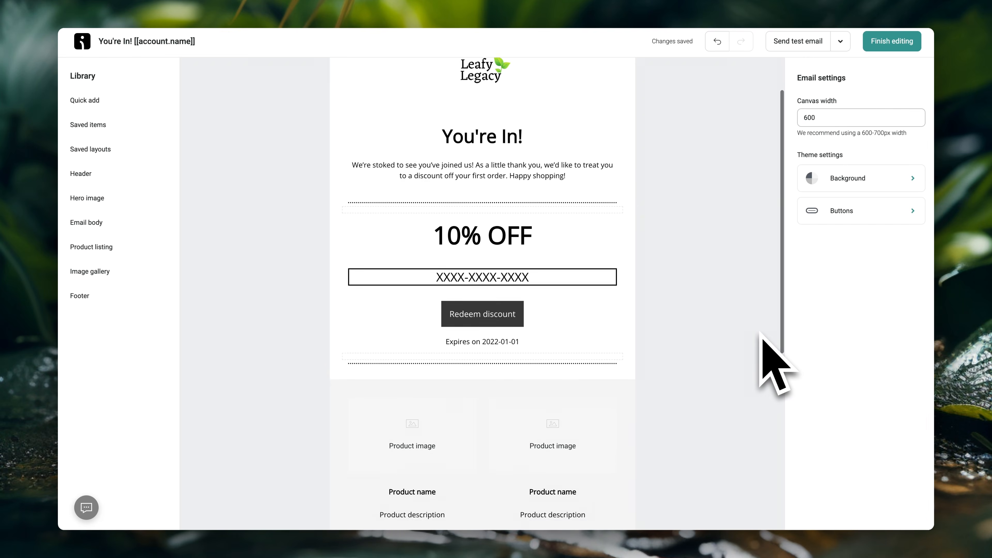
pyautogui.scroll(2, 761, 334)
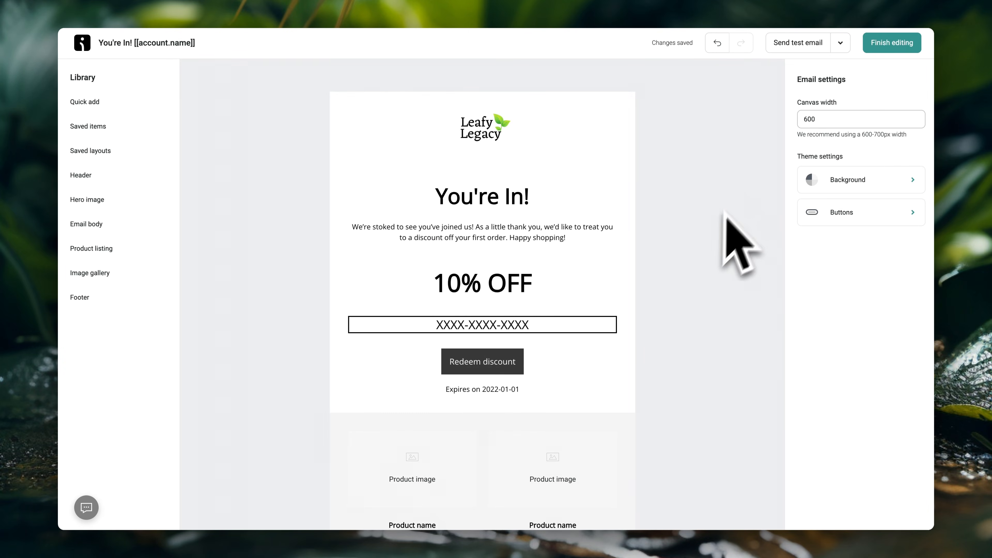
pyautogui.click(892, 42)
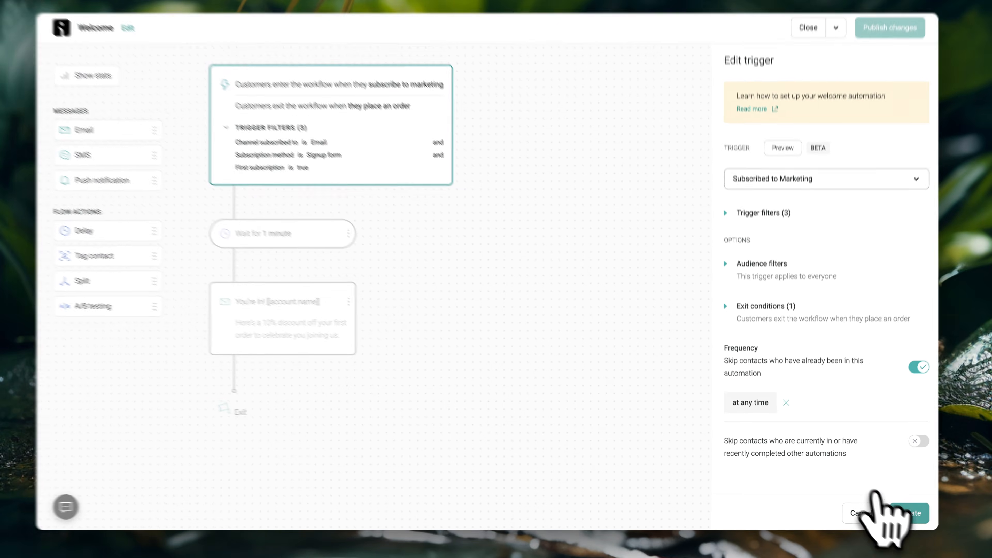
pyautogui.click(875, 504)
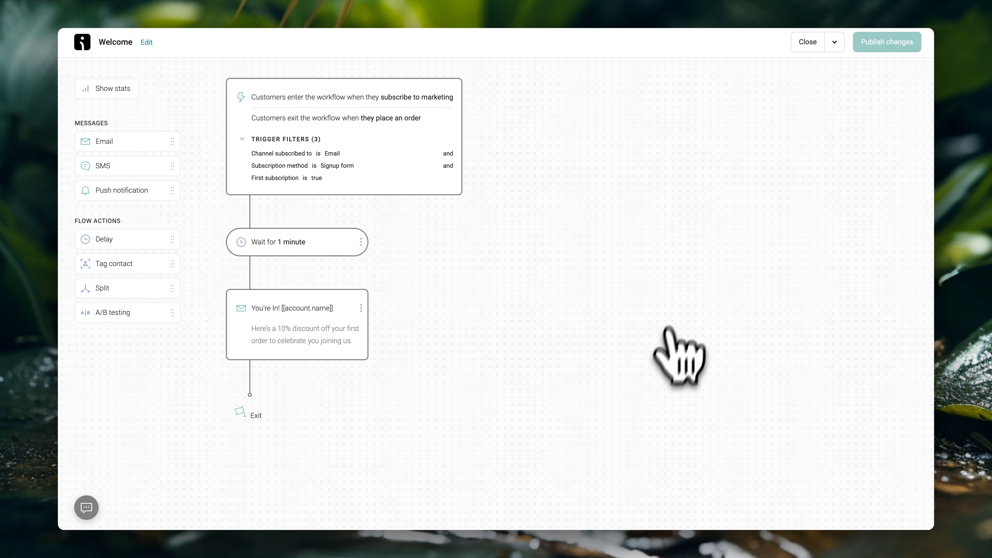
pyautogui.click(808, 34)
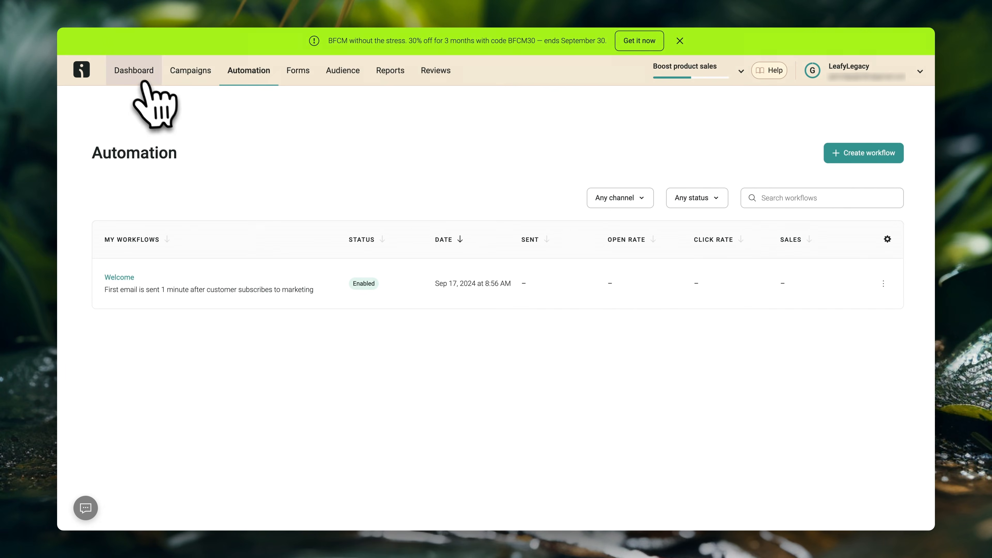
pyautogui.click(133, 70)
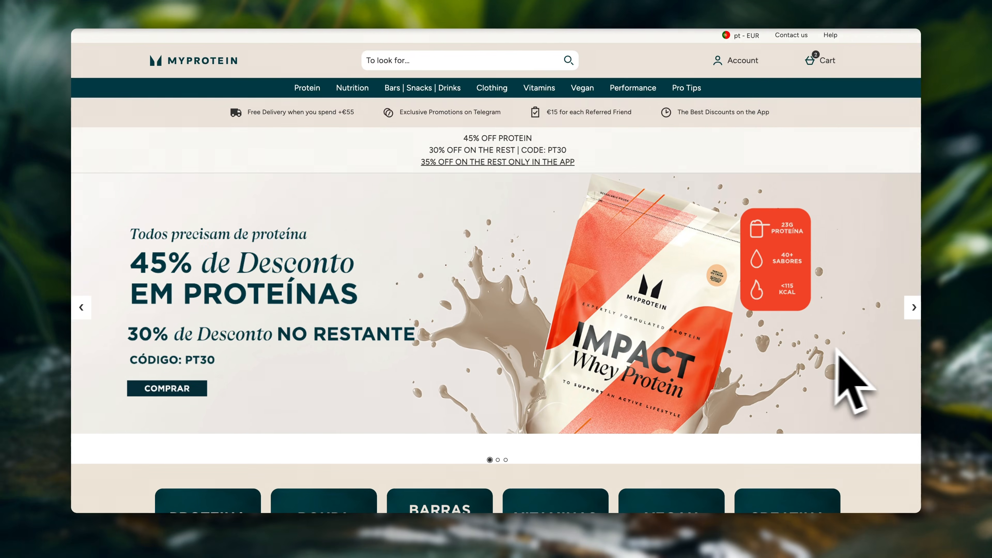
# - Switch to the Myprotein store, look over its Impact Whey Protein page and view the shopping cart
pyautogui.scroll(-10, 857, 376)
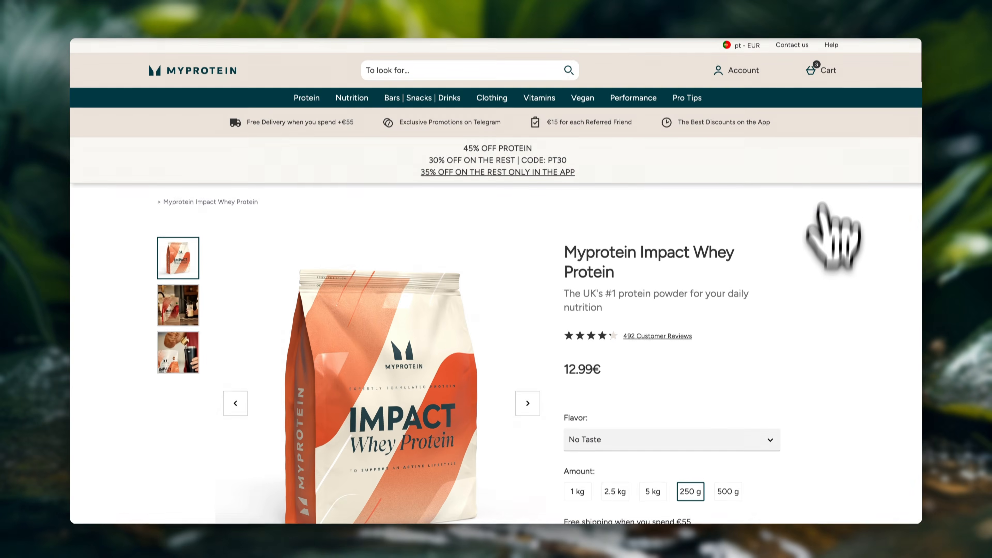
pyautogui.moveTo(824, 97)
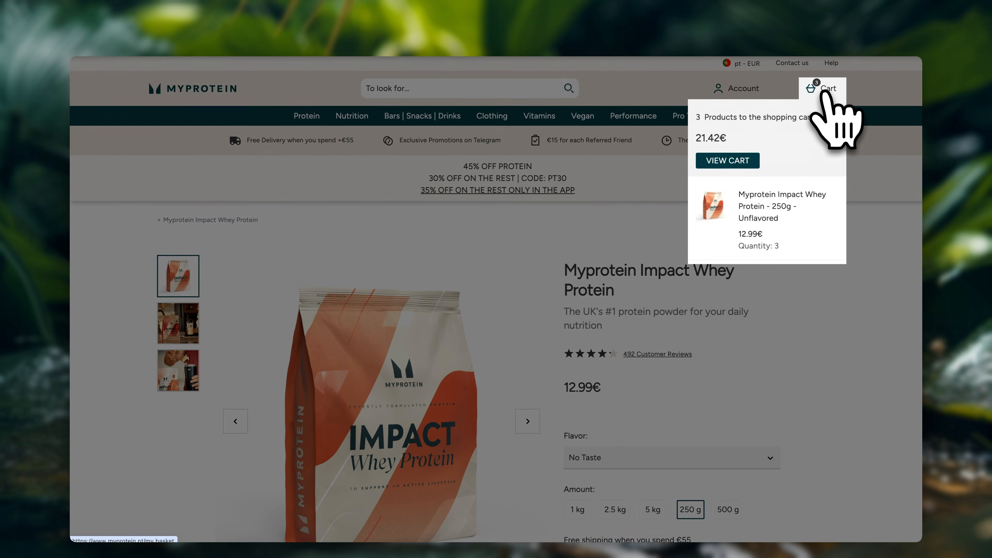
pyautogui.click(734, 160)
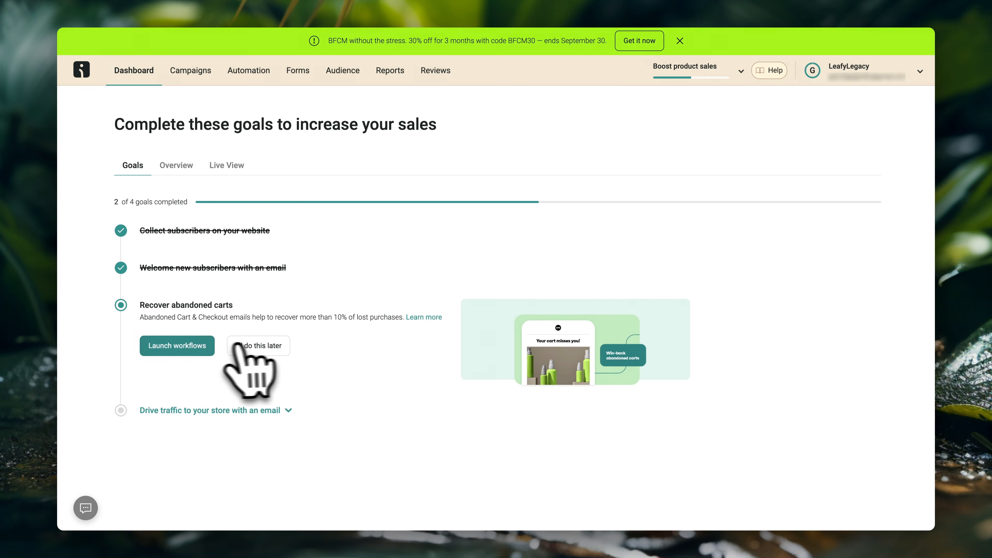
# - Launch the Abandoned Cart & Checkout workflows with a 10% discount code for the third email and the SMS channel added
pyautogui.click(158, 345)
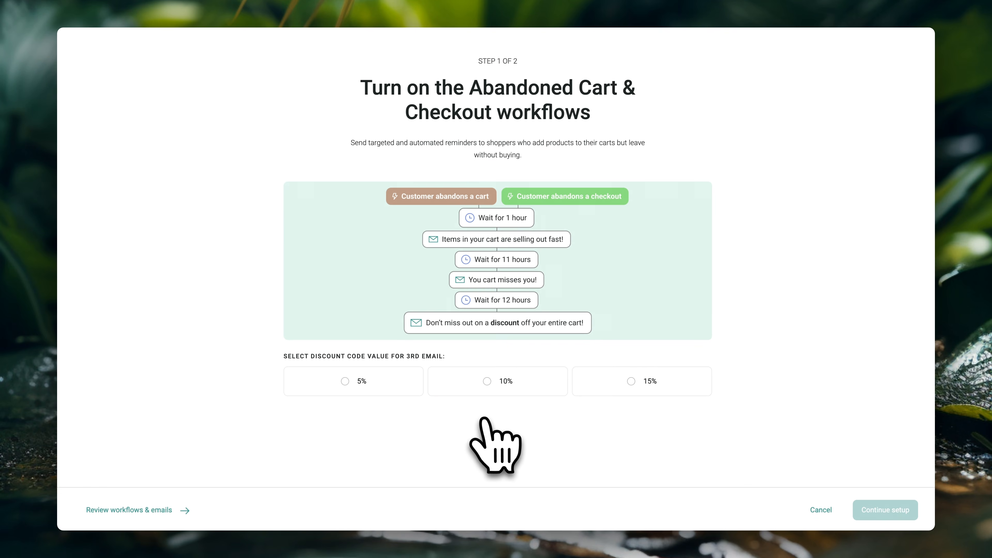
pyautogui.click(491, 381)
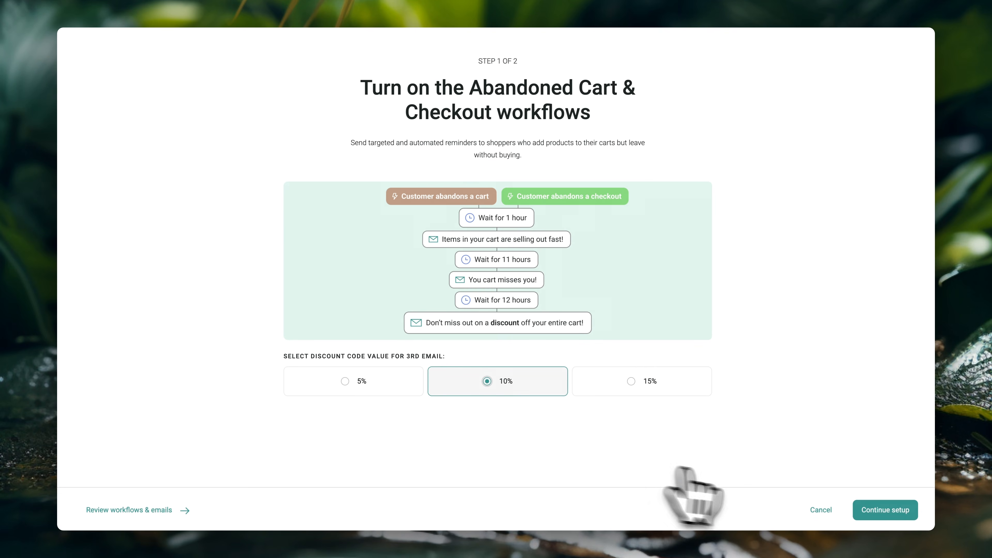
pyautogui.click(870, 508)
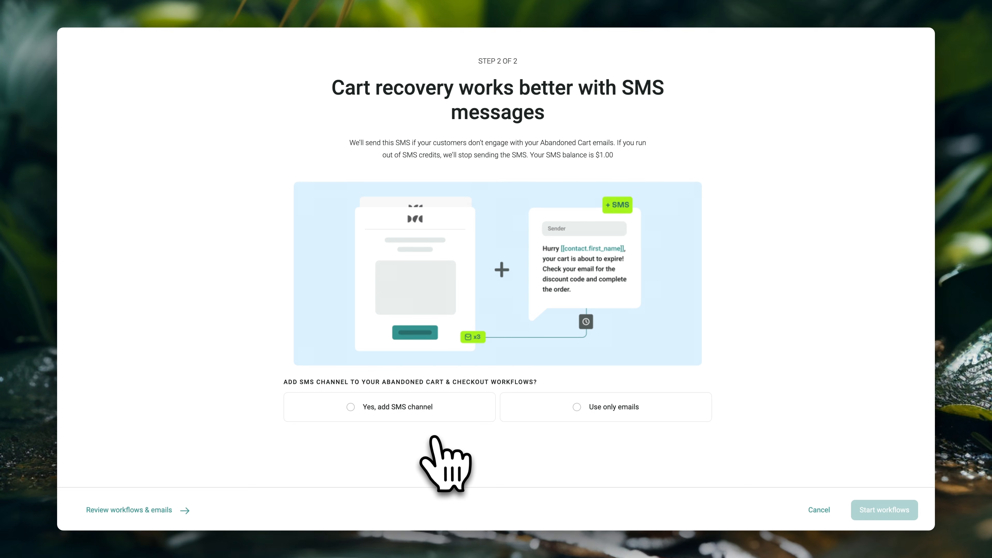
pyautogui.click(367, 408)
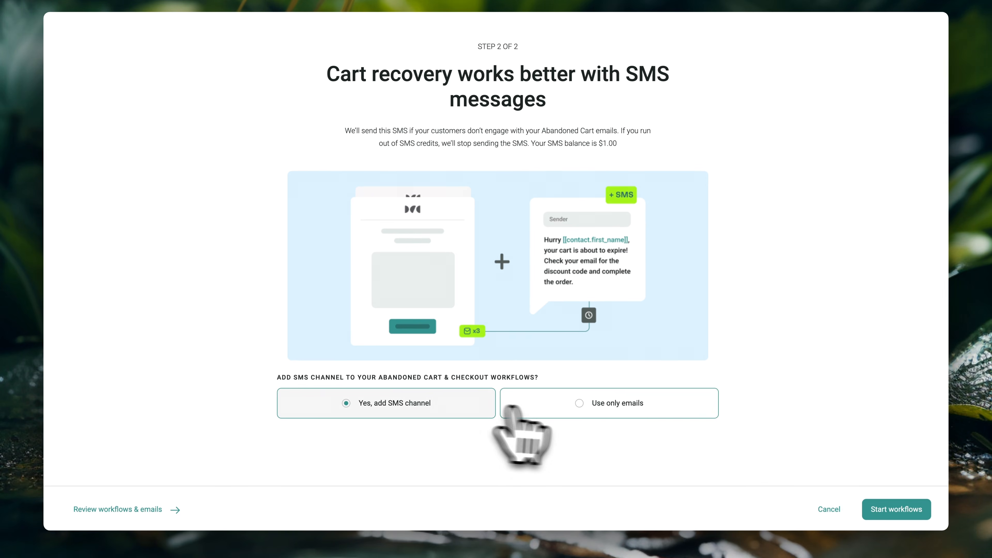
pyautogui.click(895, 509)
pyautogui.click(887, 508)
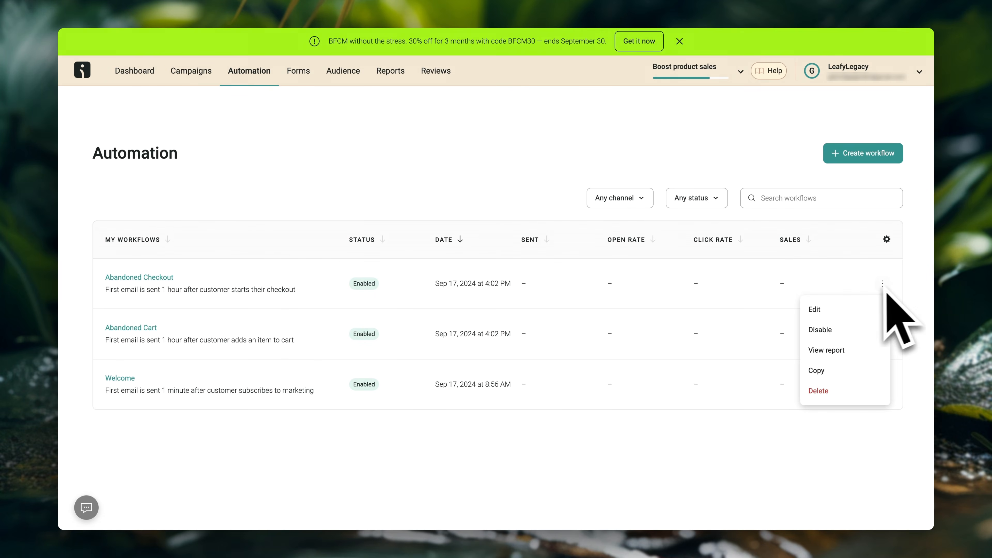
# - Open the Abandoned Checkout workflow for editing and review its trigger, delays and sequence of emails
pyautogui.click(830, 309)
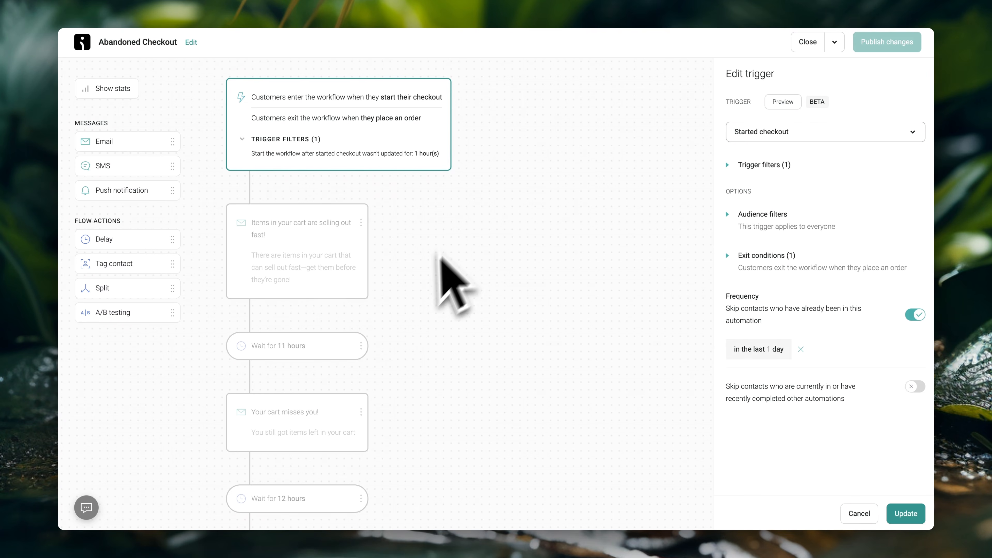
pyautogui.scroll(-3, 415, 392)
pyautogui.scroll(3, 415, 389)
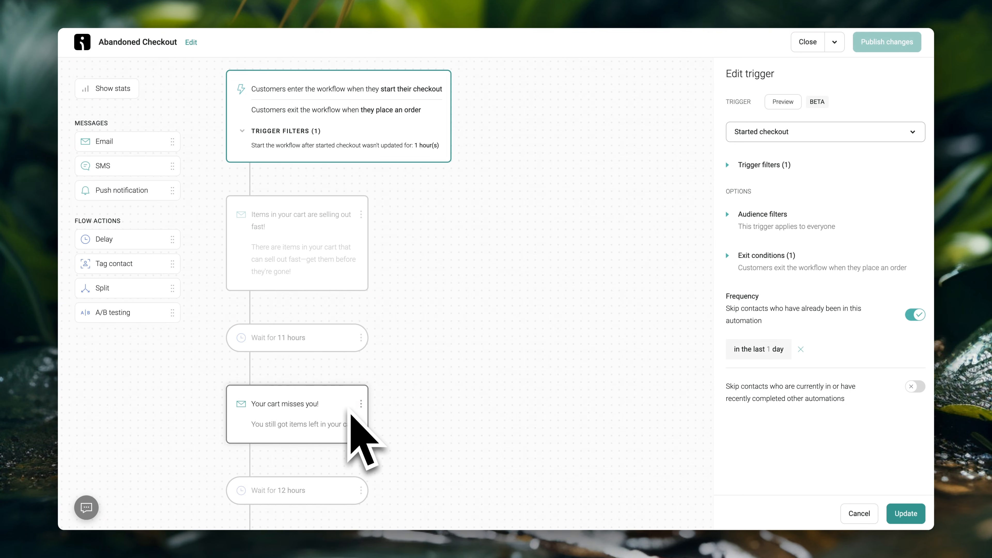
pyautogui.scroll(-3, 351, 415)
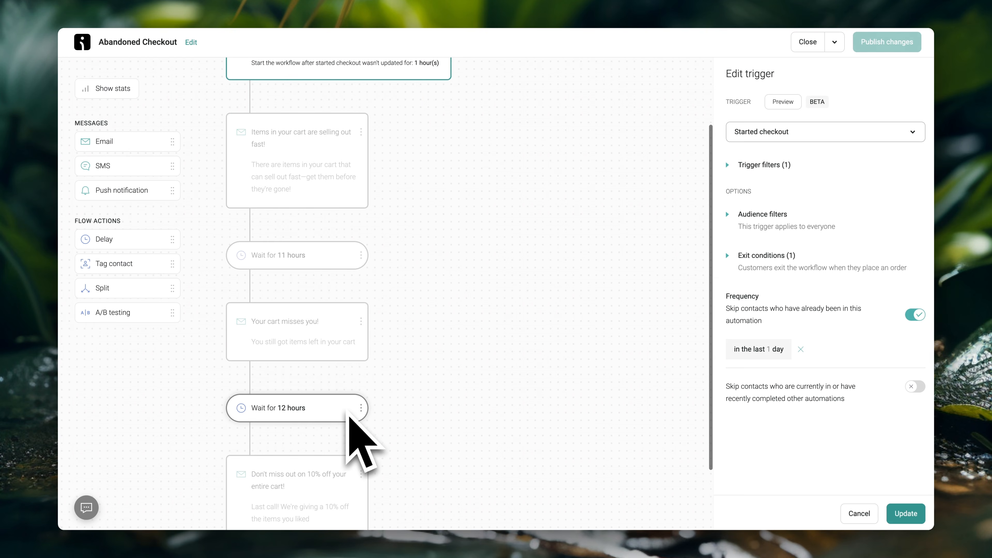
pyautogui.scroll(-1, 346, 414)
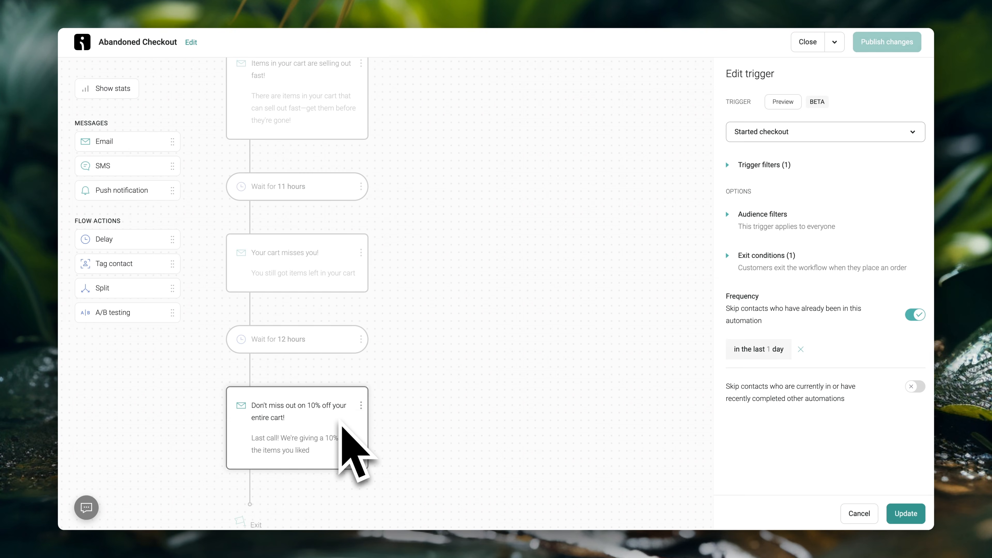
pyautogui.click(432, 177)
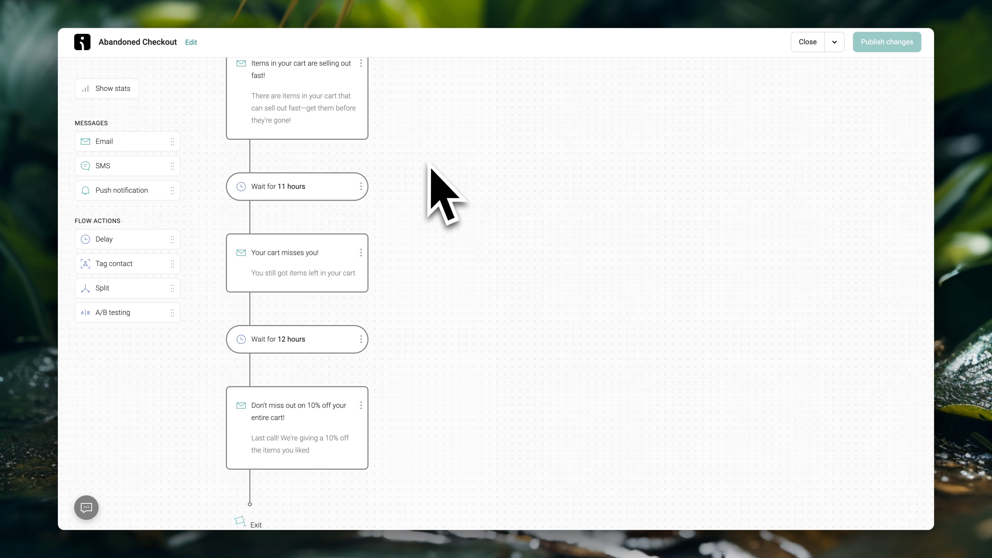
pyautogui.scroll(3, 431, 172)
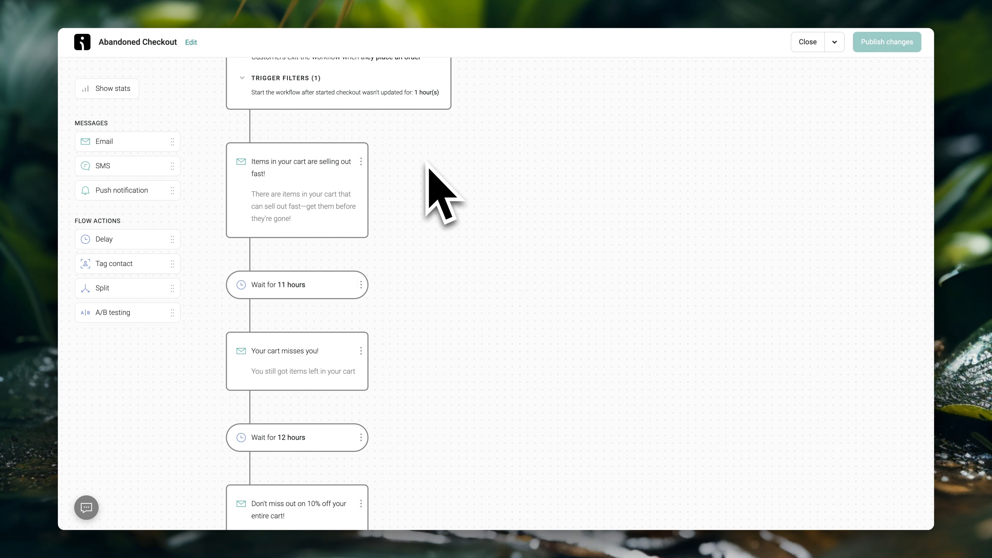
# - Open the content of the "Items in your cart are selling out fast!" email for editing and select its main heading
pyautogui.click(330, 156)
pyautogui.scroll(-5, 724, 319)
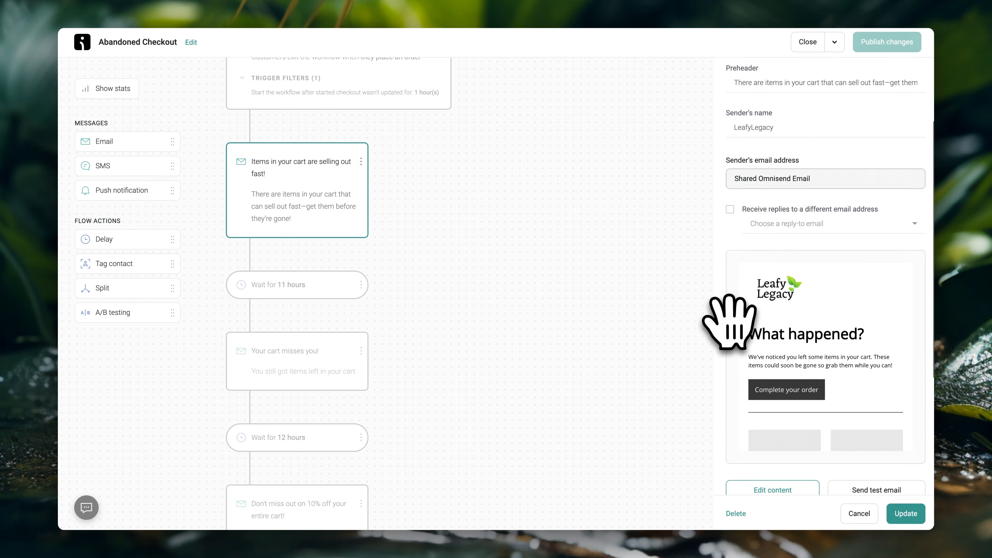
pyautogui.click(768, 426)
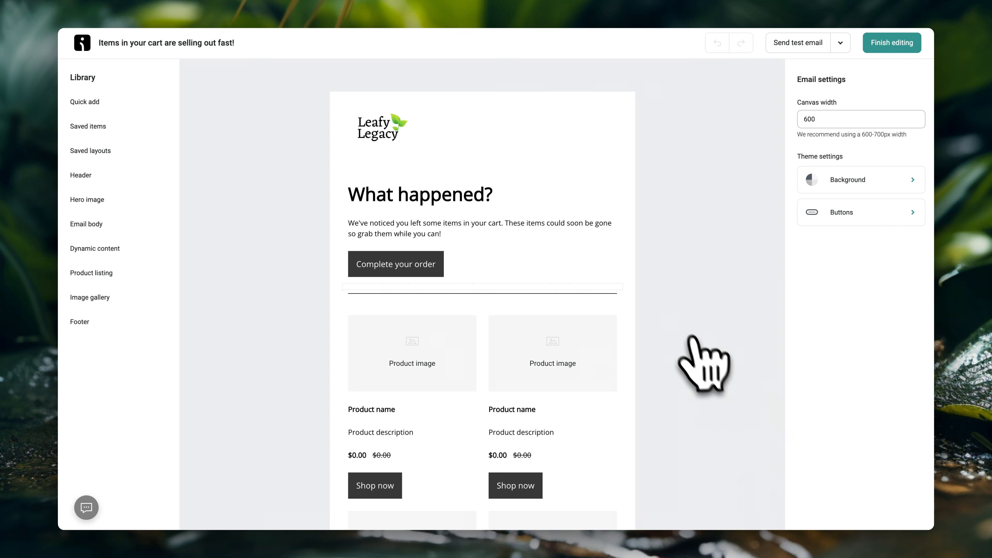
pyautogui.click(478, 173)
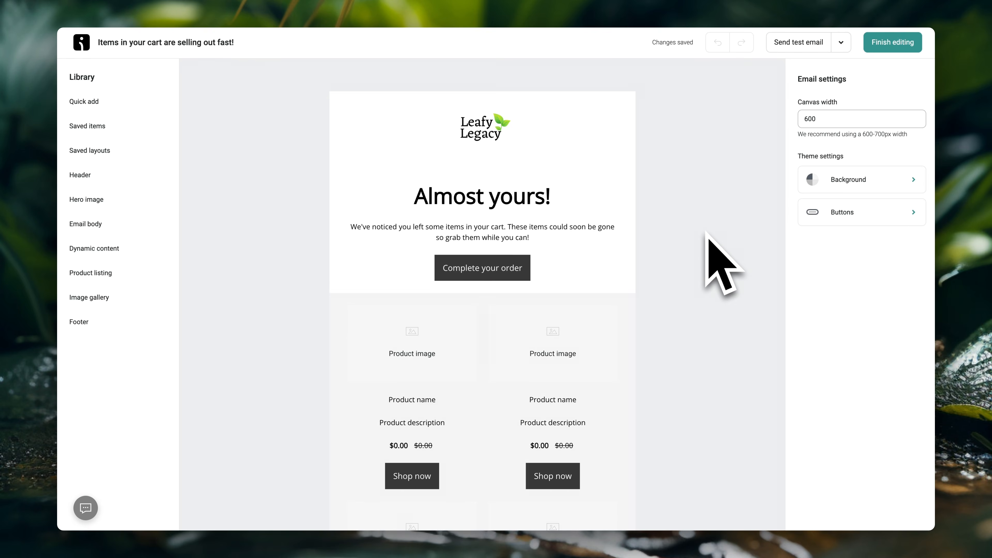
# - Finish editing the "Items in your cart are selling out fast!" email and close the Abandoned Checkout workflow
pyautogui.click(895, 43)
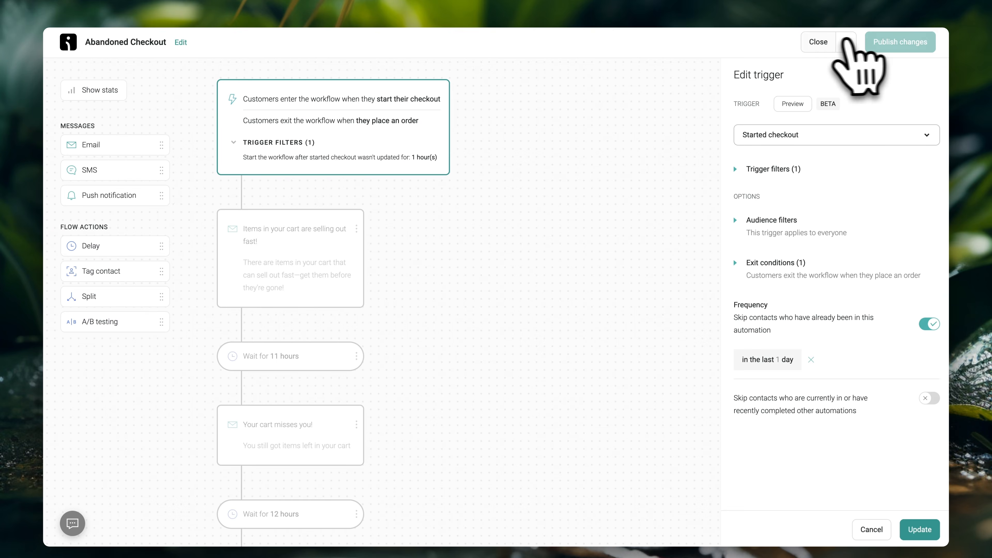
pyautogui.click(845, 40)
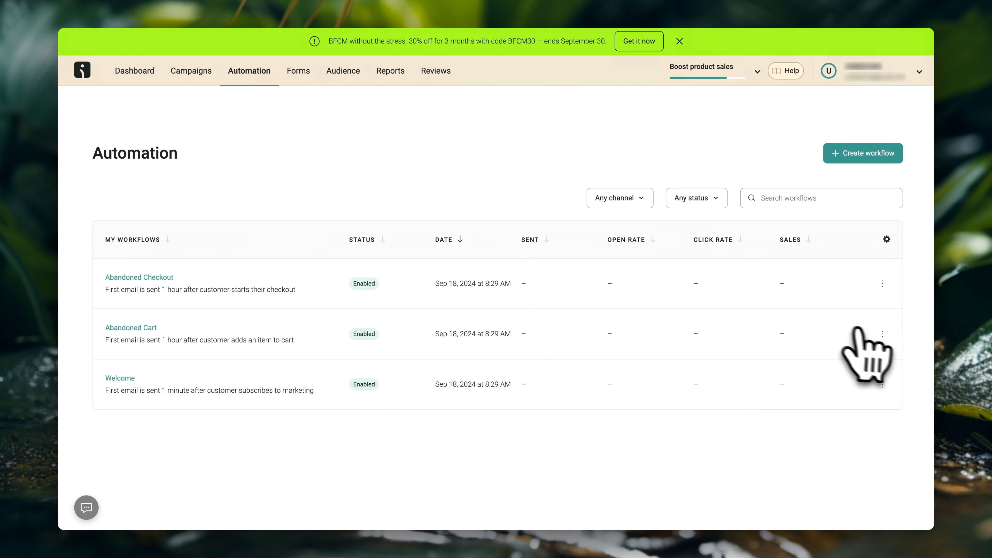
pyautogui.click(882, 334)
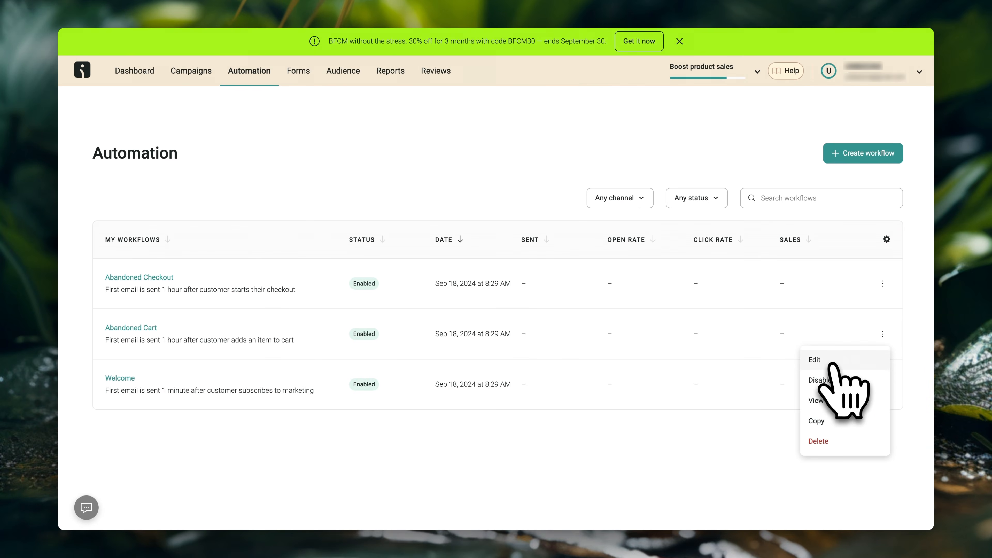
# - Start a regular one-time email campaign from the dashboard's goal of driving traffic to the store
pyautogui.click(138, 72)
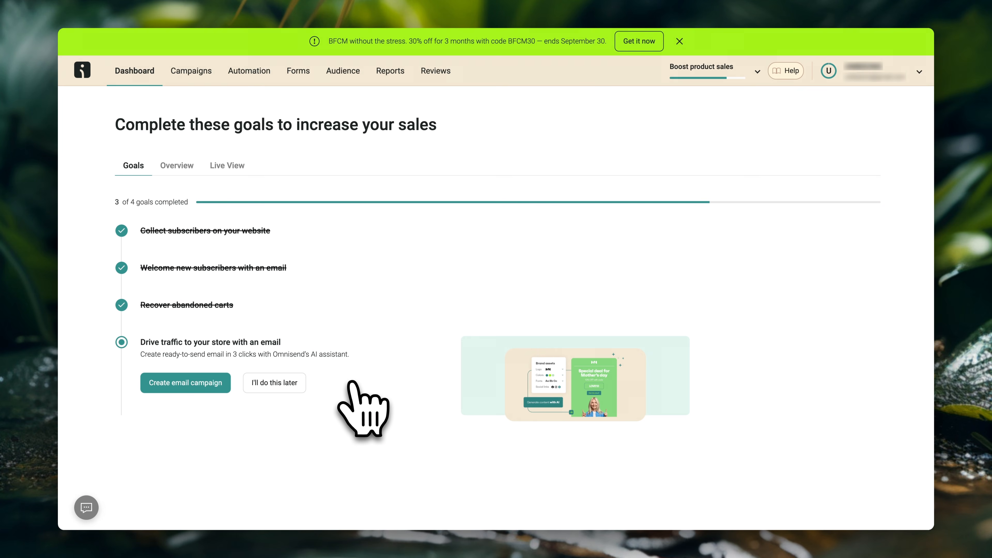
pyautogui.click(193, 383)
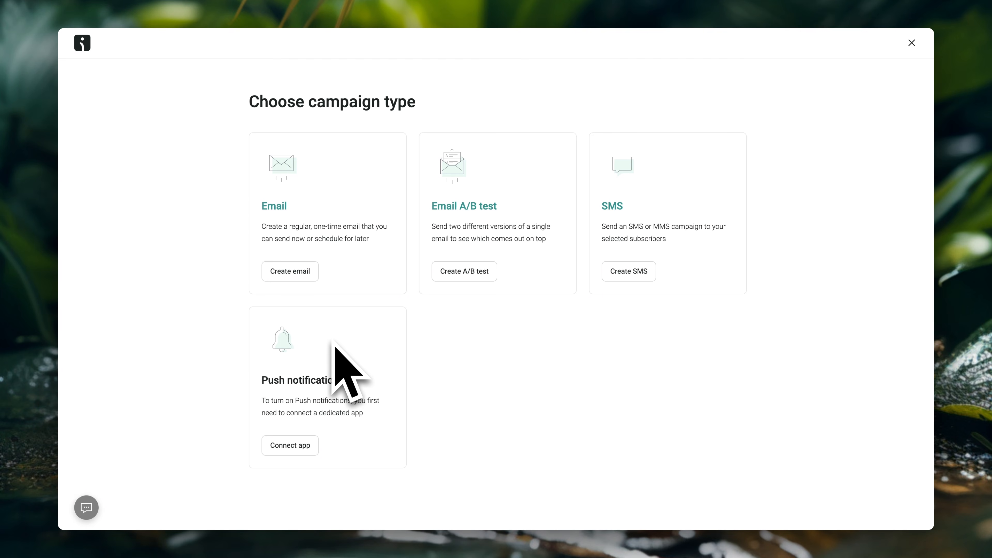
pyautogui.click(291, 272)
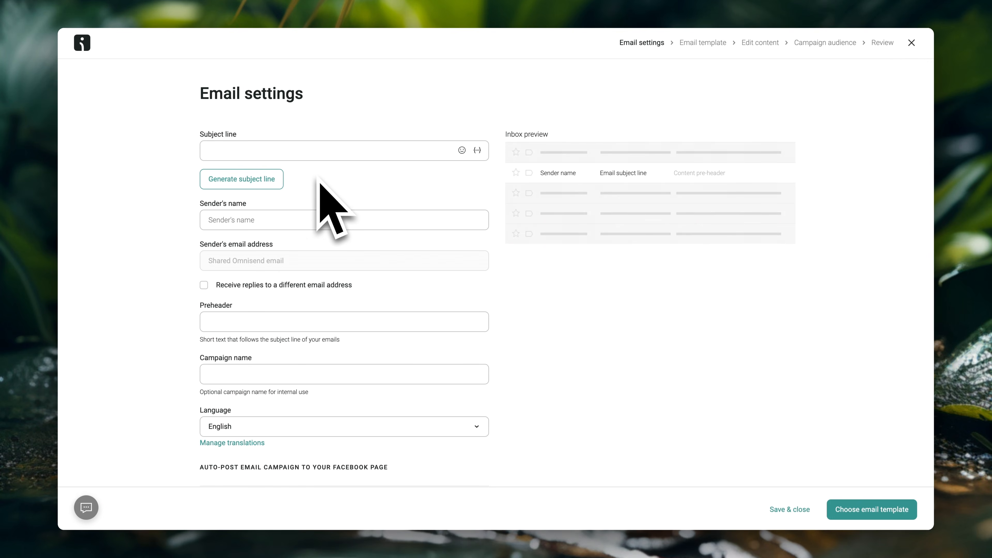
# - Set the subject line to "Get Your Garden Ready for Fall - Get Our Seasonal Essentials!" and the sender's name to LeafyLegacy
pyautogui.click(294, 152)
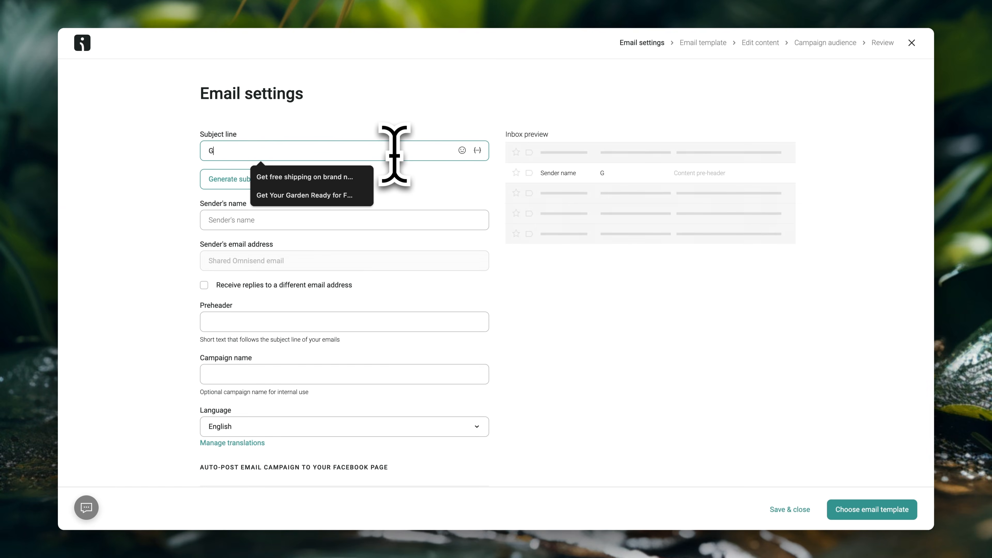
pyautogui.write('Get Your Garden Ready for Fall - Get Our Seasonal Essentials!')
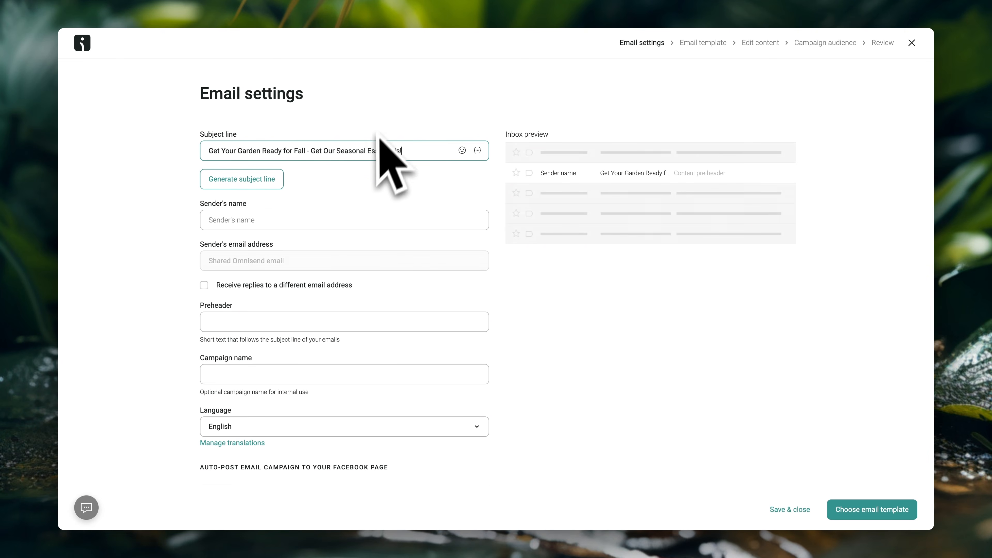
pyautogui.click(353, 215)
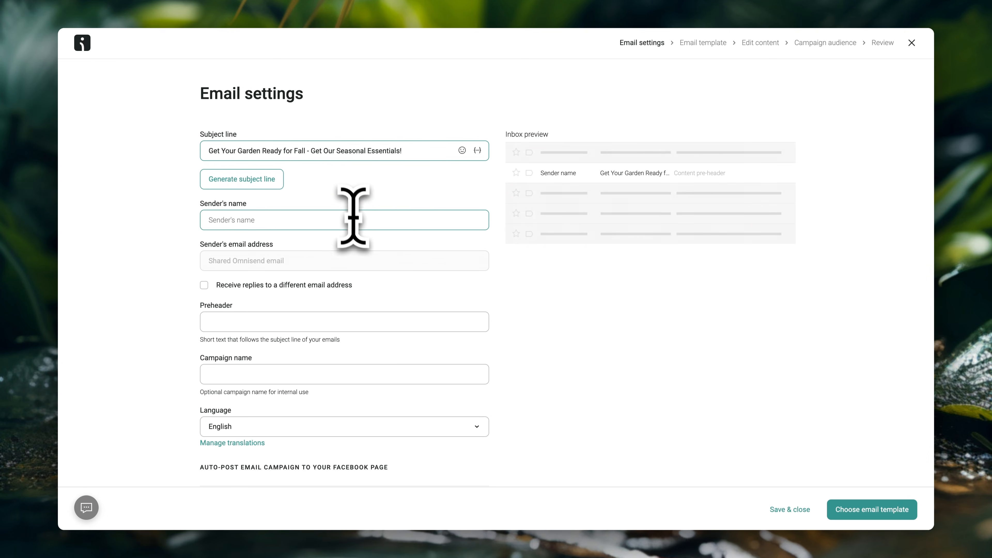
pyautogui.write('LeafyLegacy')
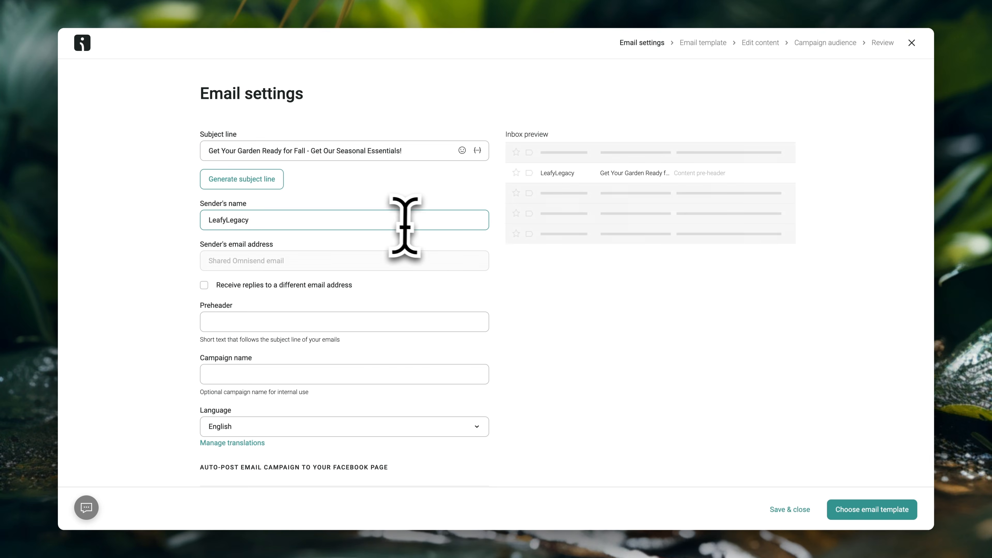
# - Enter the preheader "Shop our fall essentials and get your garden in top shape before the first frost hits." and name the campaign "Fall season sale"
pyautogui.click(443, 319)
pyautogui.write('Shop our fall essentials')
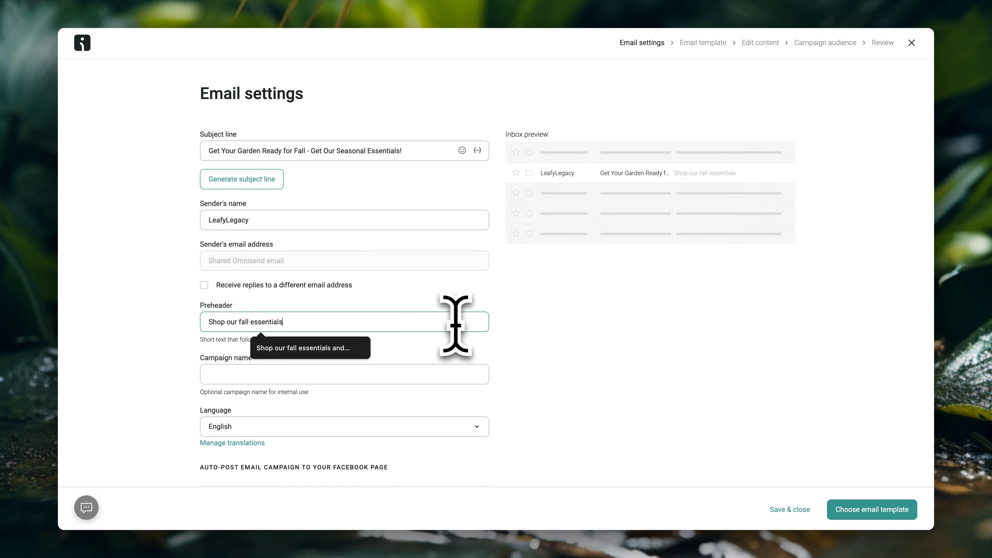
pyautogui.write(' and get your garden in top shape before the first frost hits.')
pyautogui.click(469, 376)
pyautogui.write('Fall season sale')
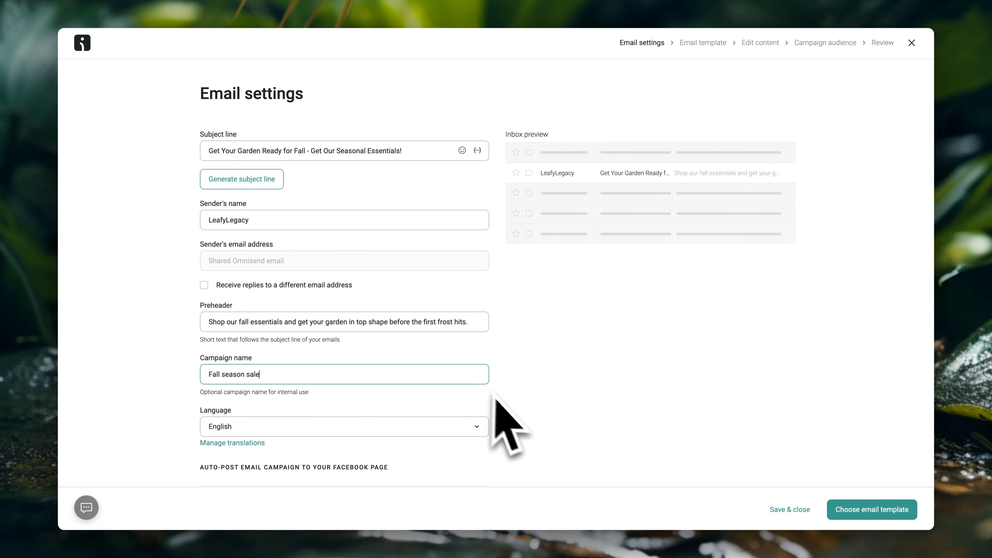
pyautogui.click(525, 413)
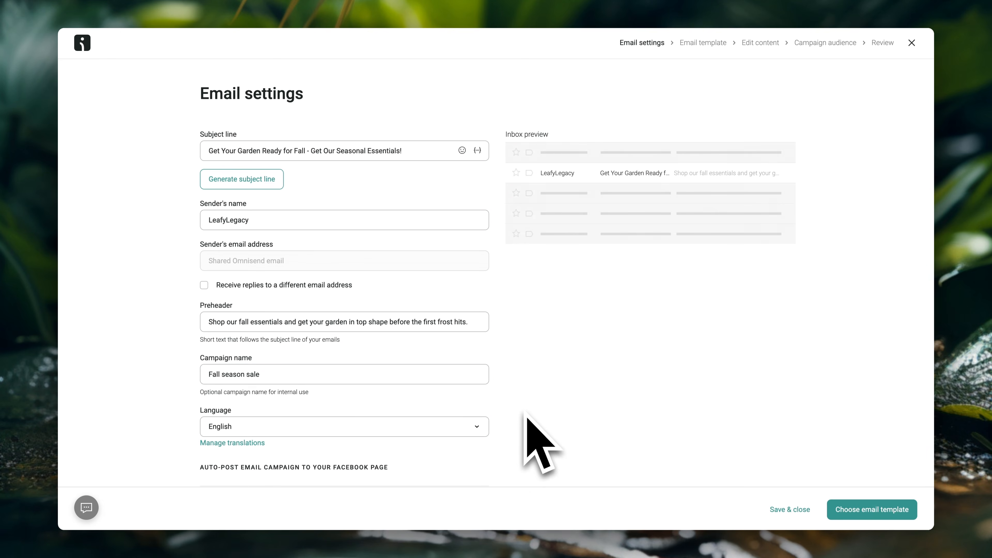
# - Filter the email templates by Seasonal and apply the "Autumn fashion email" template to the campaign
pyautogui.click(836, 506)
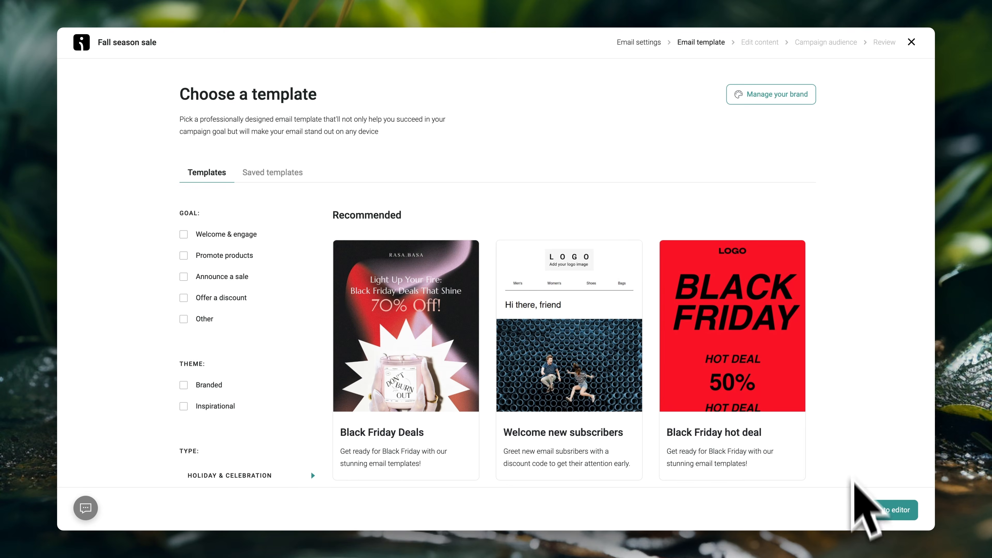
pyautogui.scroll(-10, 854, 378)
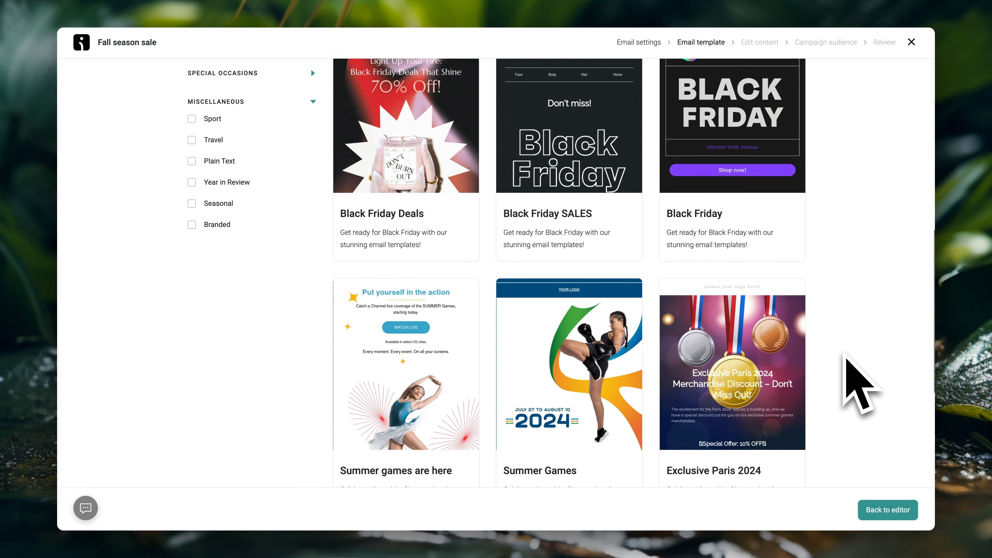
pyautogui.scroll(-9, 859, 385)
pyautogui.scroll(5, 859, 385)
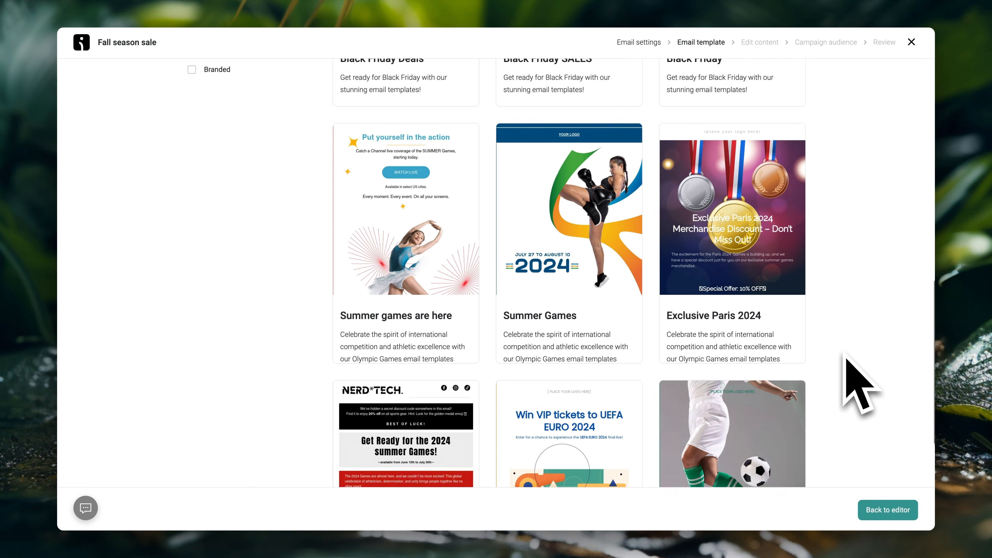
pyautogui.scroll(5, 845, 358)
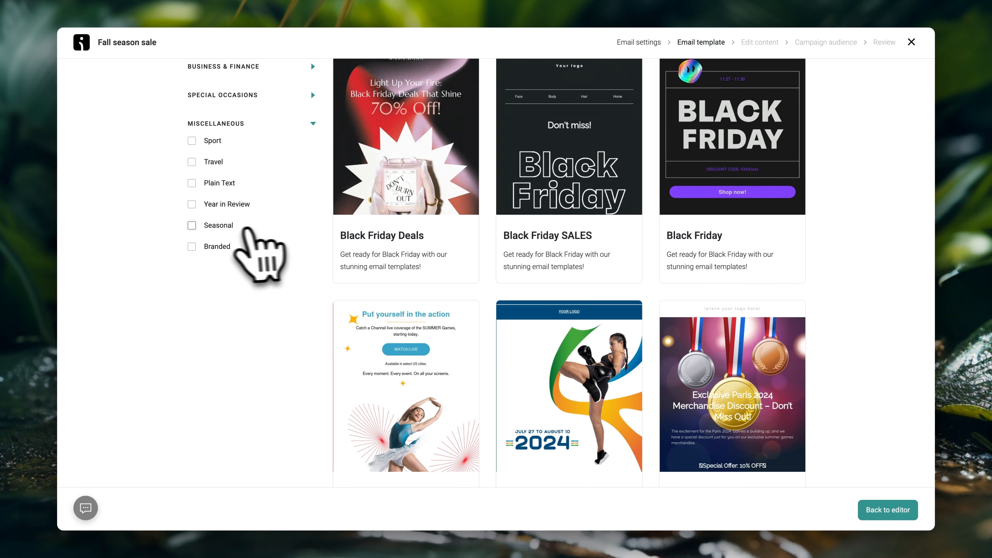
pyautogui.click(191, 225)
pyautogui.scroll(-4, 820, 277)
pyautogui.scroll(-15, 859, 277)
pyautogui.scroll(-10, 856, 278)
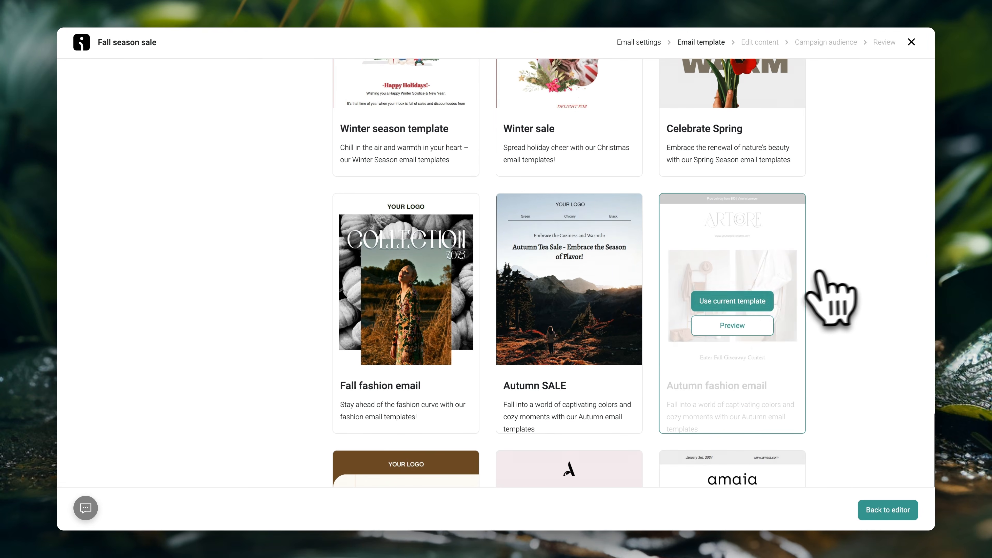
pyautogui.click(735, 301)
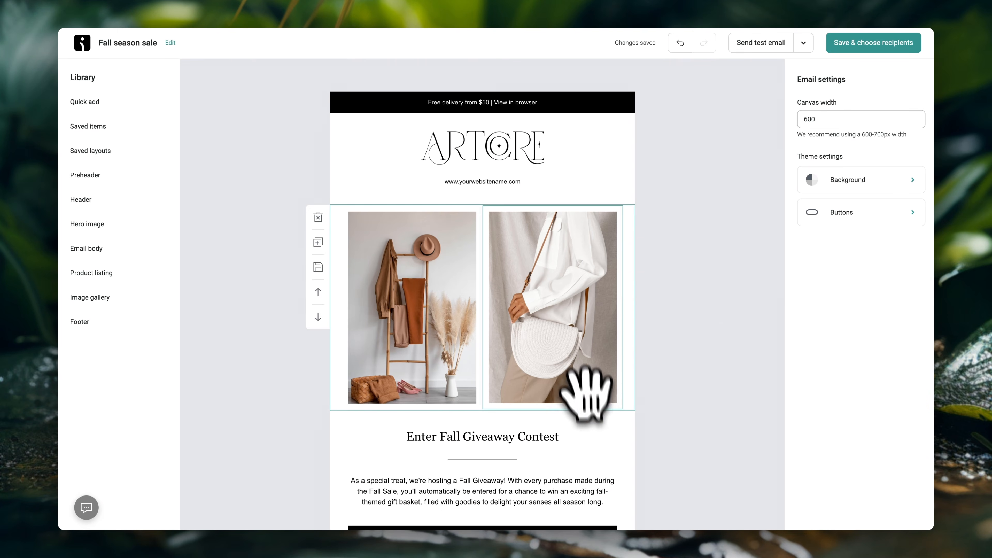
# - Examine the template's bag image, giveaway text, Learn More button and heading with their settings, plus the sections below
pyautogui.click(573, 295)
pyautogui.scroll(-3, 572, 288)
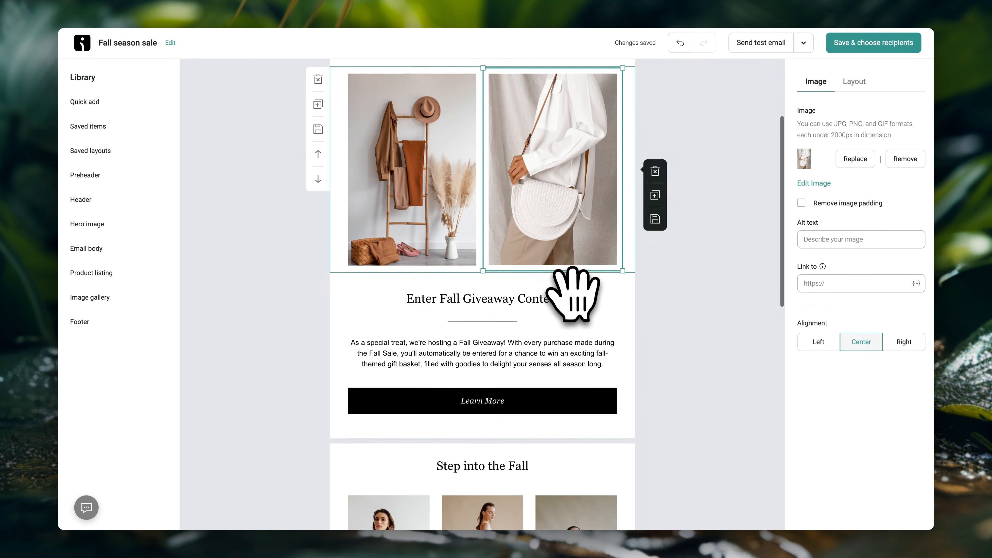
pyautogui.click(554, 344)
pyautogui.click(530, 397)
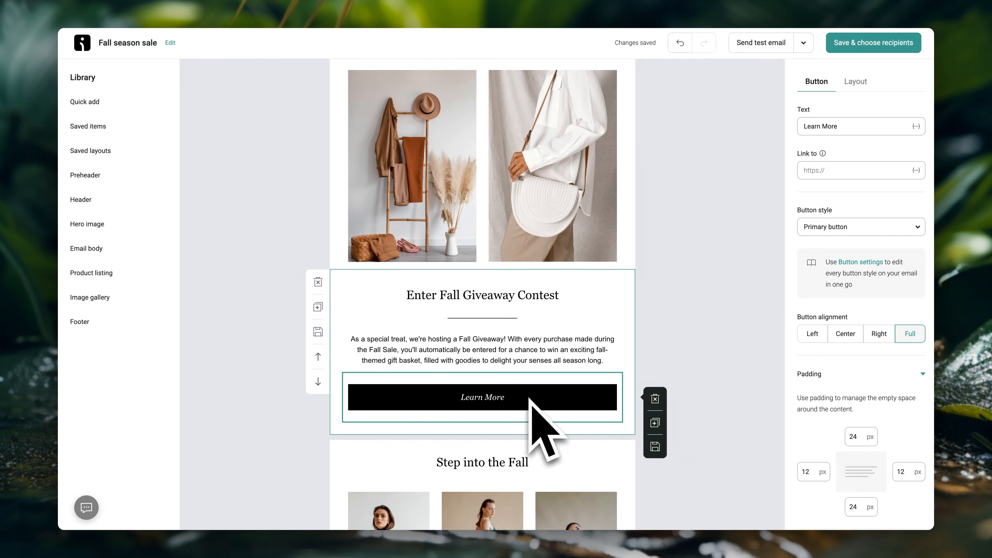
pyautogui.click(541, 298)
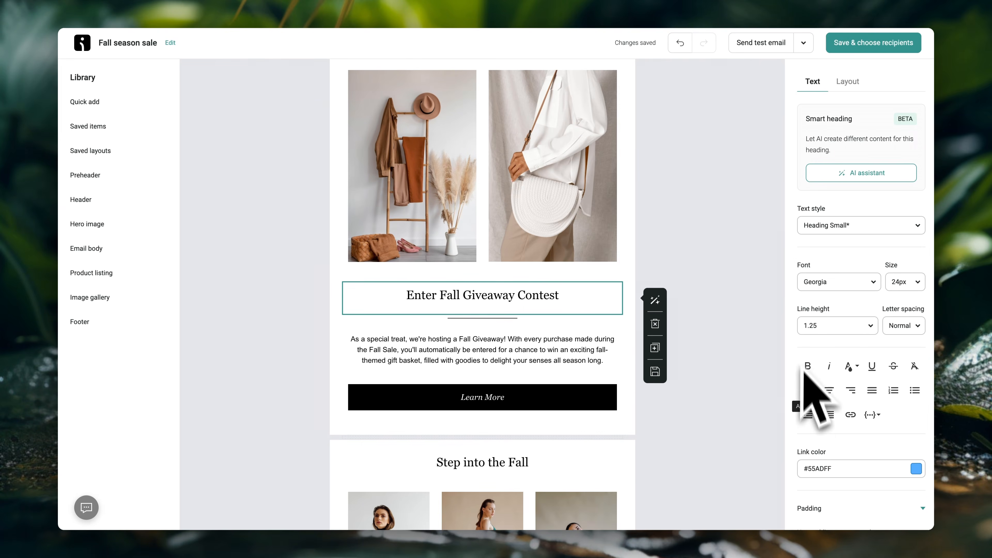
pyautogui.click(698, 213)
pyautogui.scroll(-4, 697, 211)
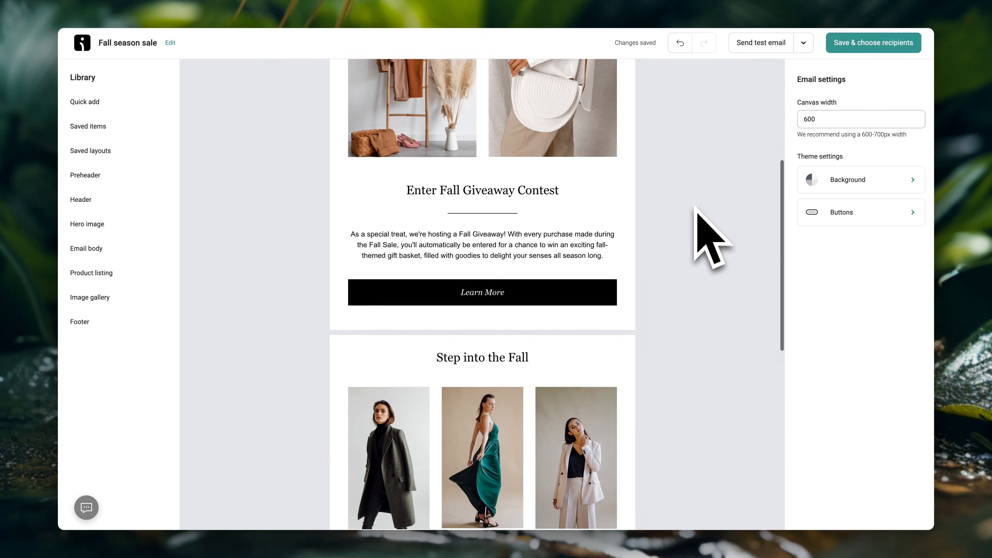
pyautogui.scroll(-4, 696, 207)
pyautogui.scroll(6, 697, 207)
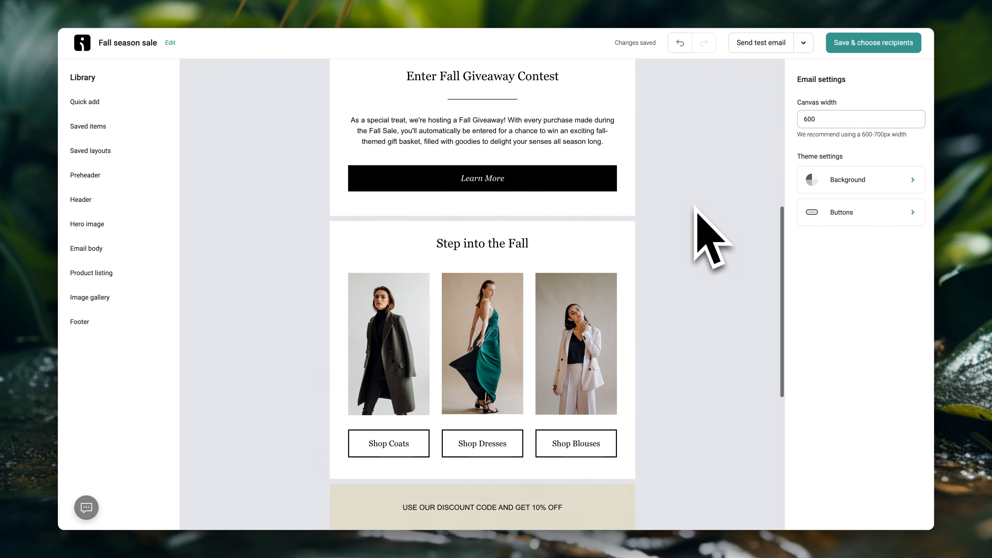
pyautogui.scroll(5, 709, 239)
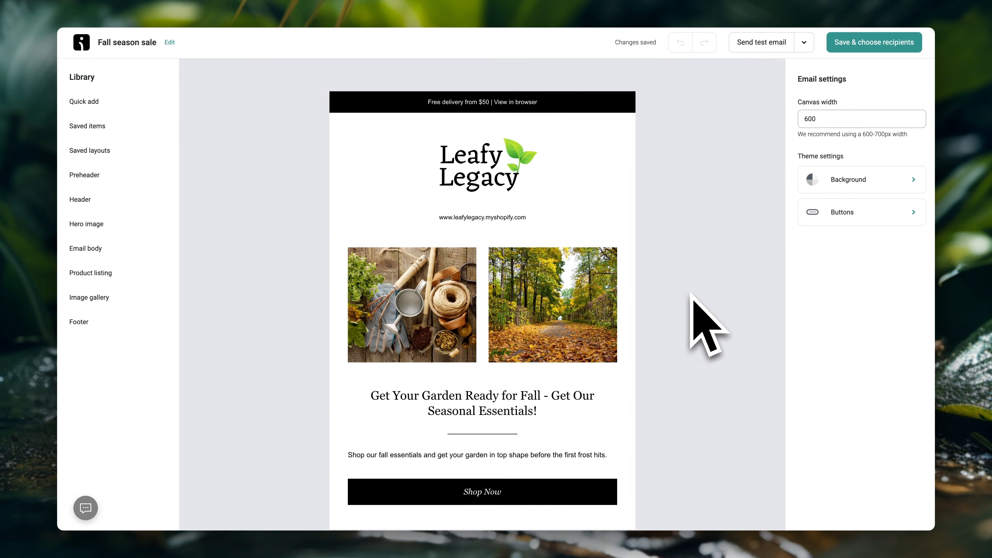
# - Review the LeafyLegacy version of the Fall season sale email, save it and proceed to choosing recipients
pyautogui.scroll(-4, 692, 297)
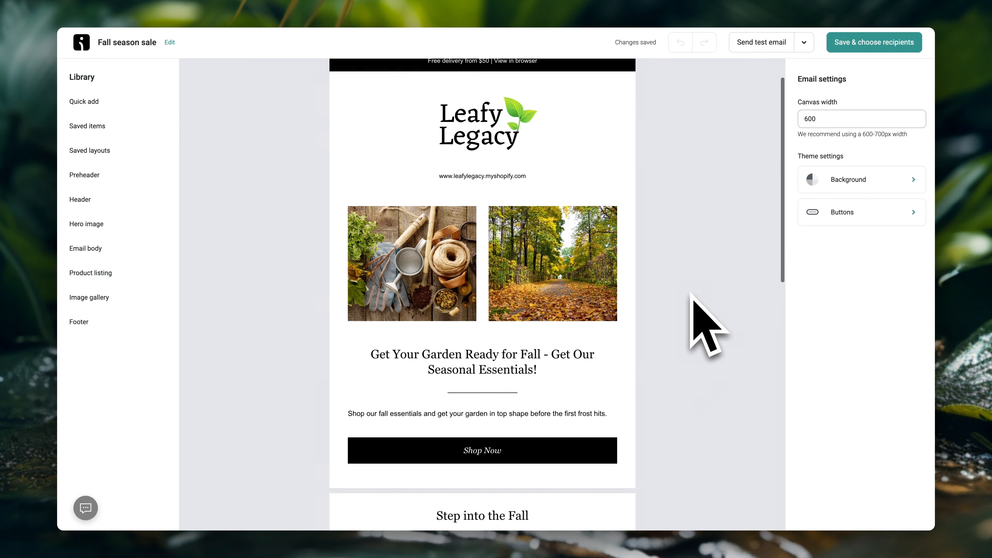
pyautogui.scroll(-10, 692, 296)
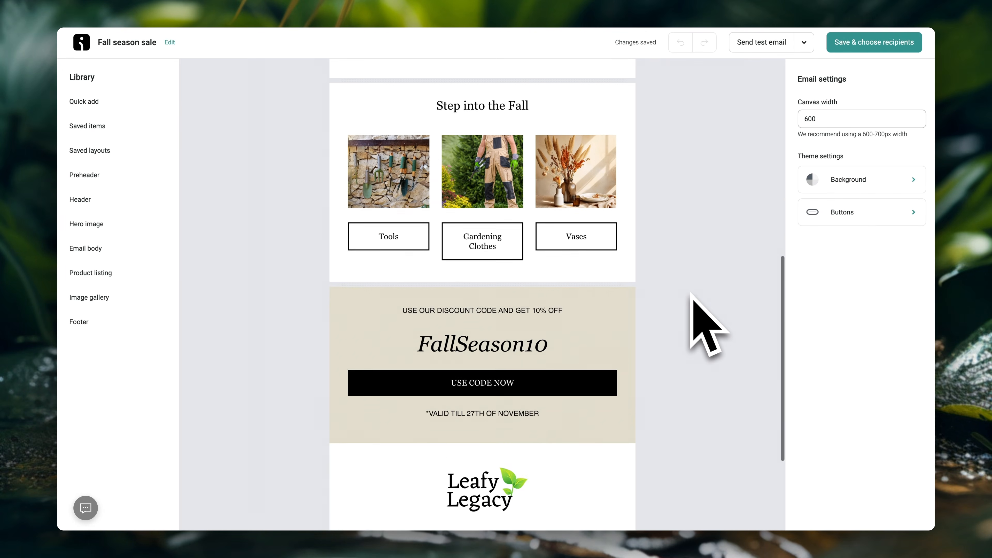
pyautogui.scroll(10, 692, 297)
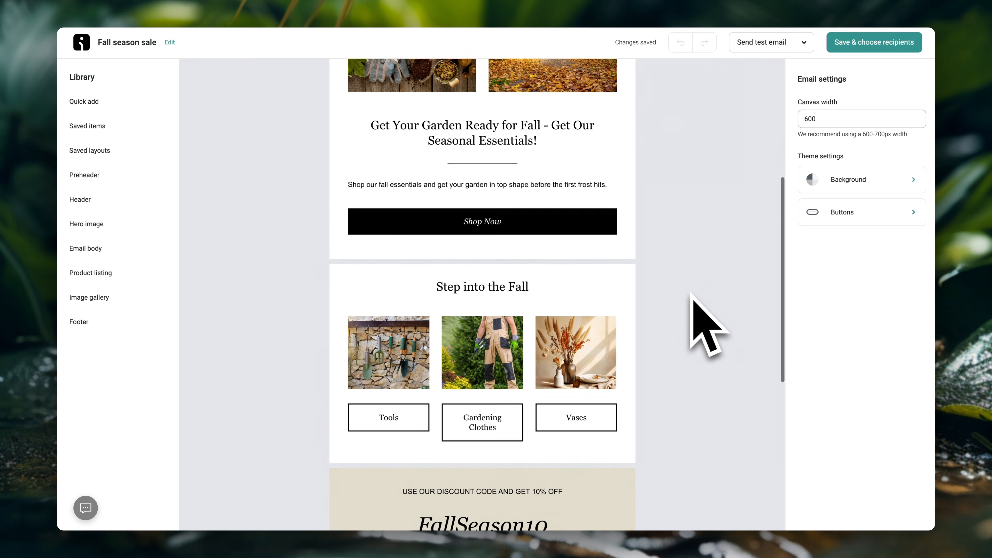
pyautogui.scroll(4, 693, 297)
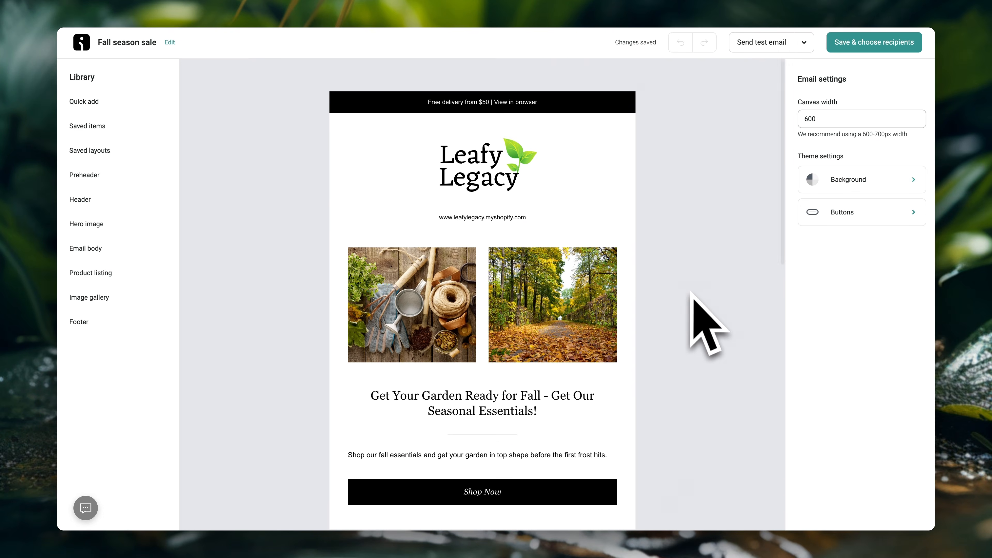
pyautogui.click(874, 42)
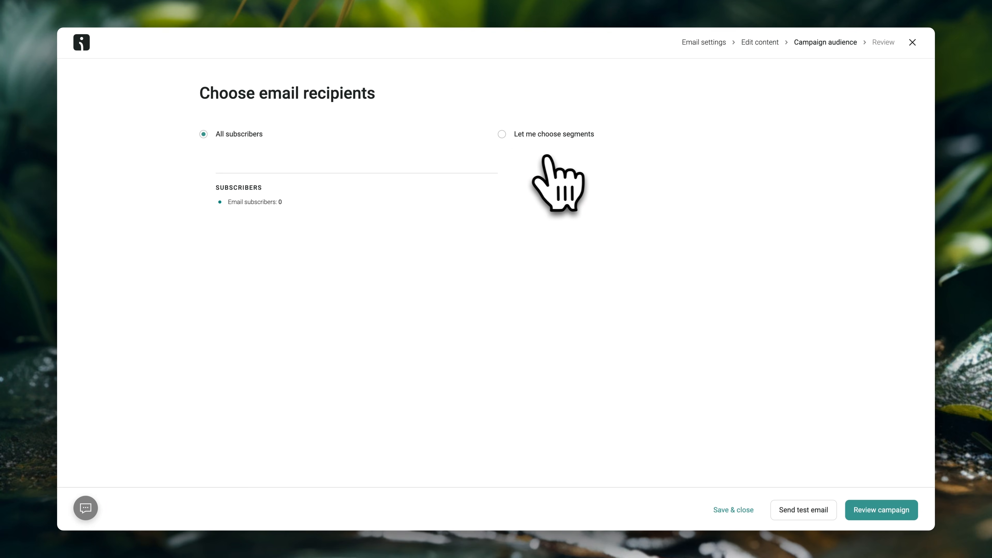
# - Target the campaign at chosen segments instead of all subscribers and start creating a new segment in the audience section
pyautogui.click(502, 134)
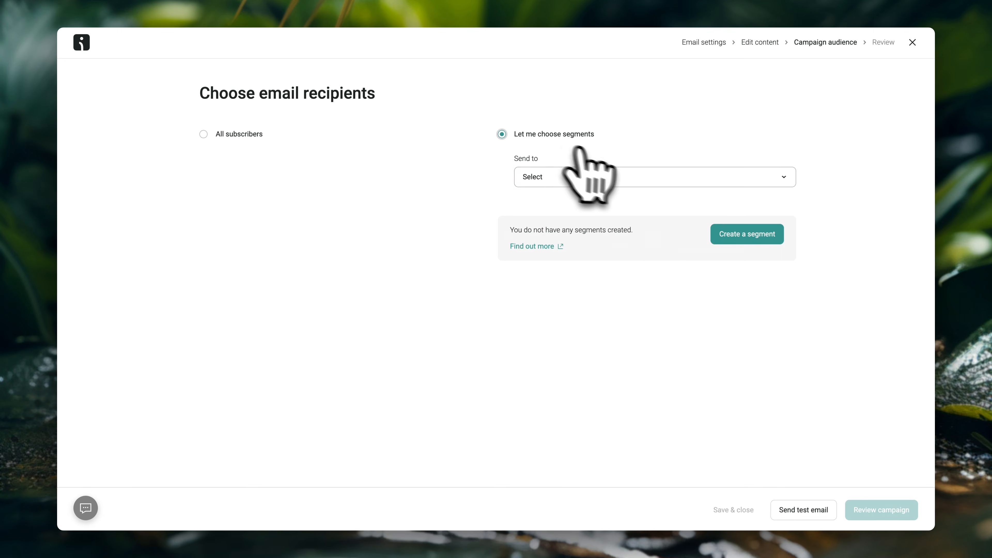
pyautogui.click(739, 234)
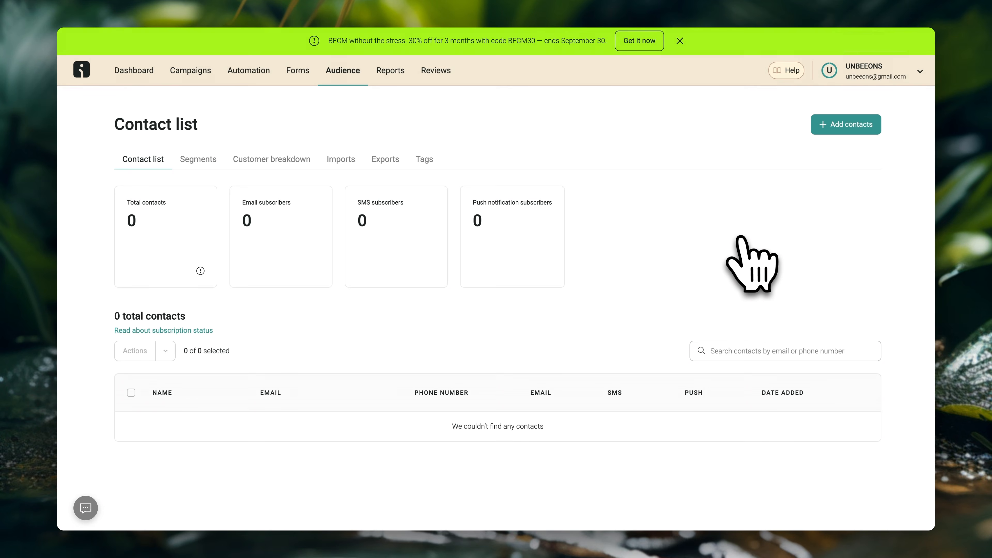
pyautogui.click(202, 164)
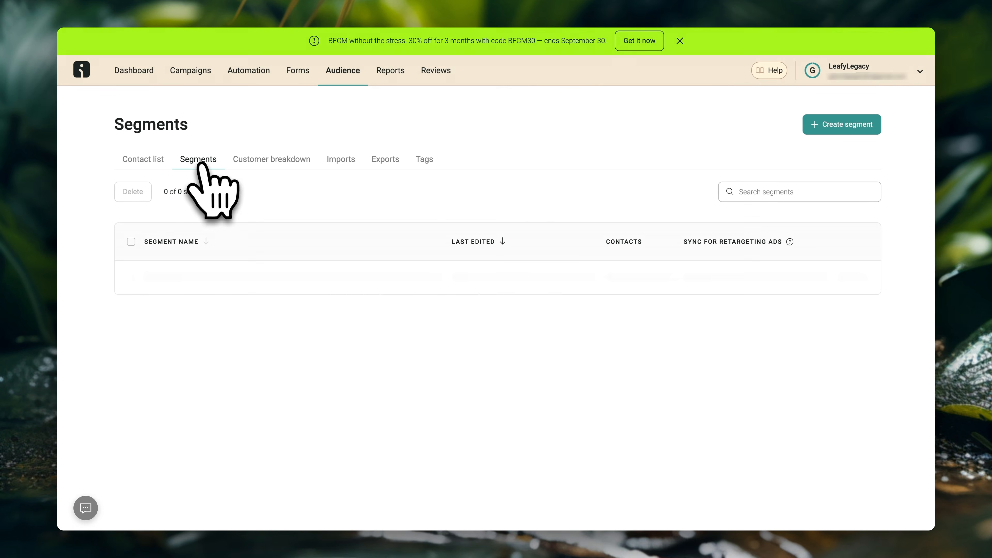
pyautogui.click(842, 124)
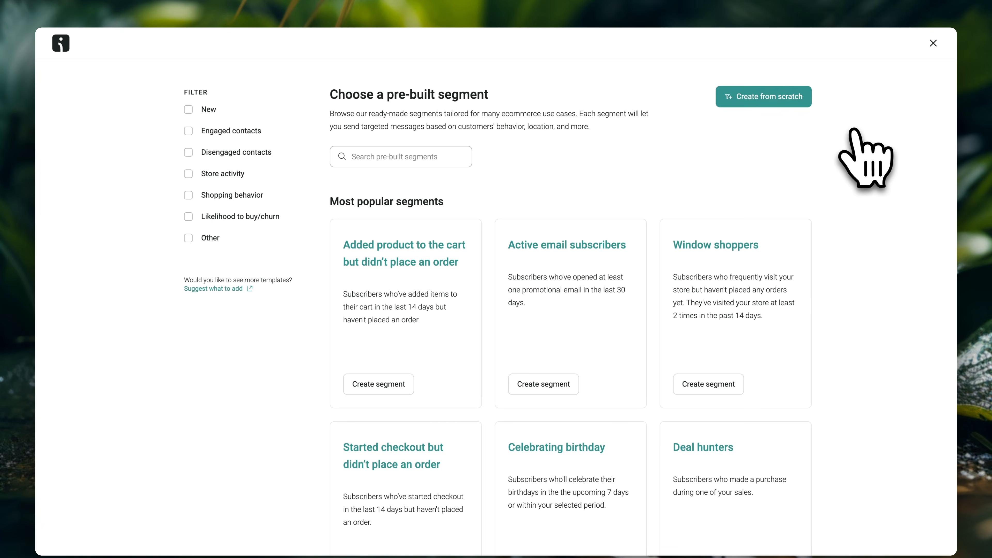
# - Examine the most popular and all other pre-built segments, including Celebrating birthday, and leave the gallery without creating one
pyautogui.scroll(-10, 866, 333)
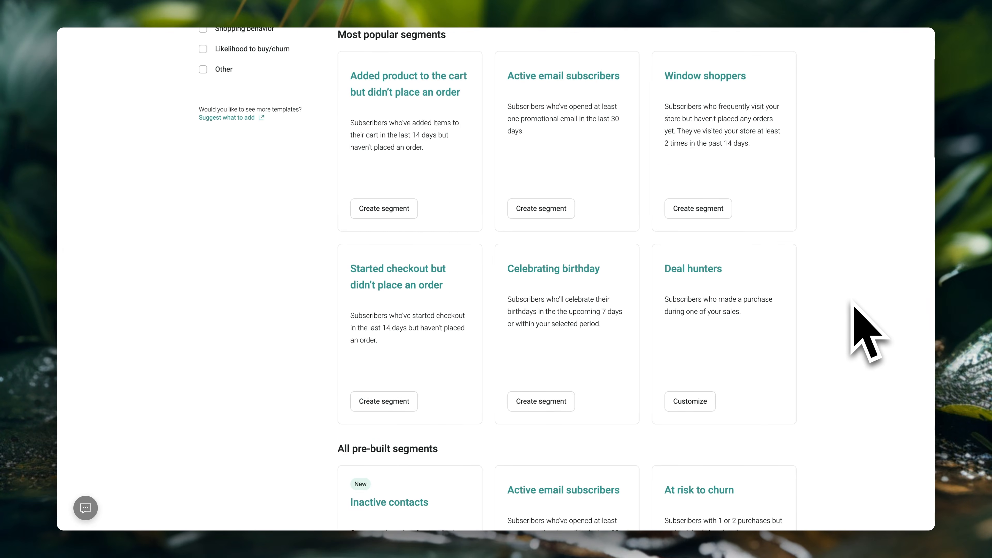
pyautogui.scroll(-9, 854, 306)
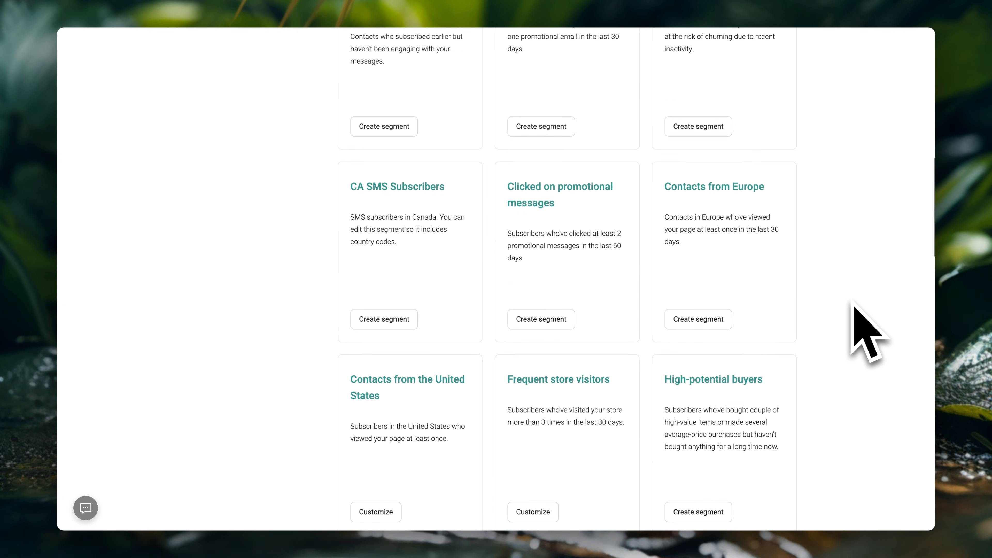
pyautogui.scroll(-5, 854, 306)
pyautogui.scroll(5, 853, 306)
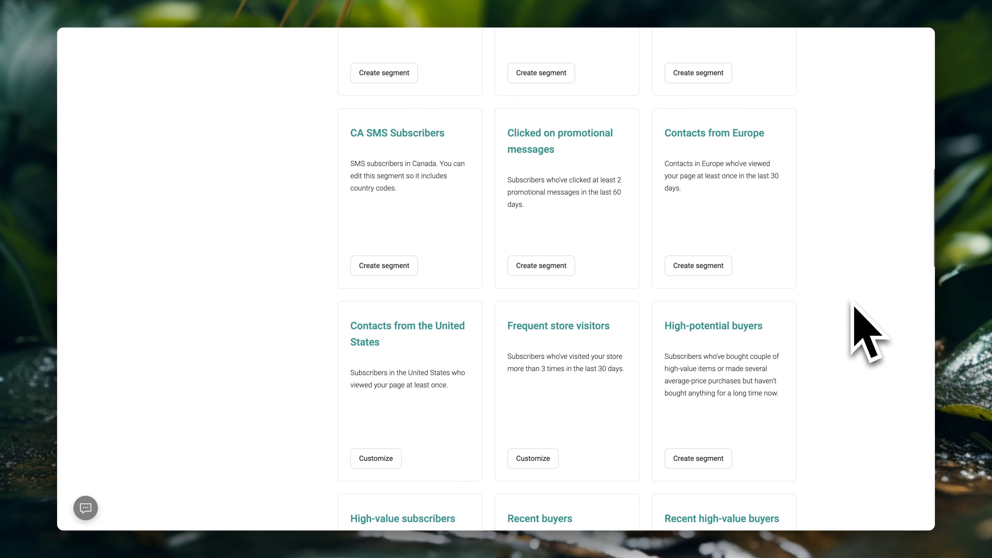
pyautogui.scroll(9, 853, 307)
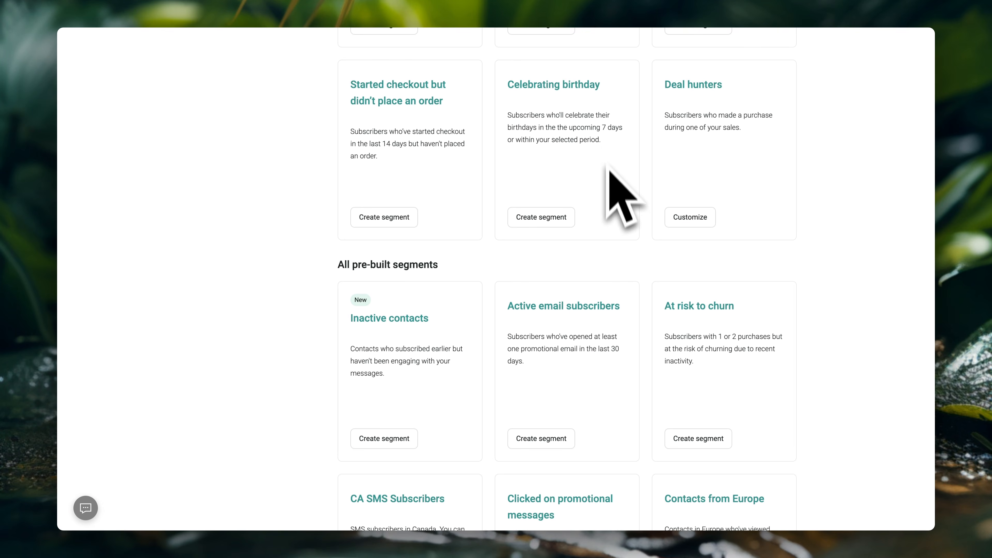
pyautogui.click(610, 189)
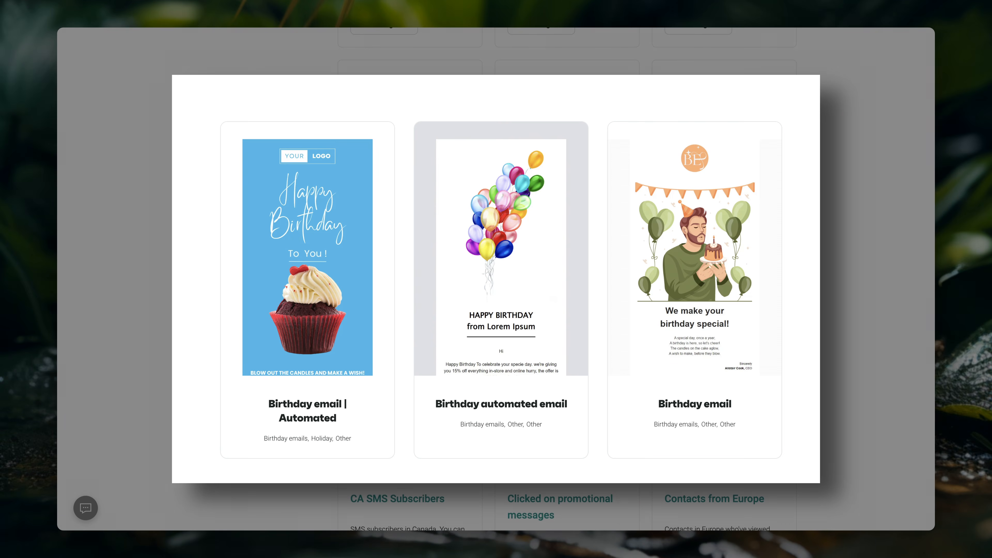
pyautogui.click(826, 354)
pyautogui.scroll(-5, 837, 361)
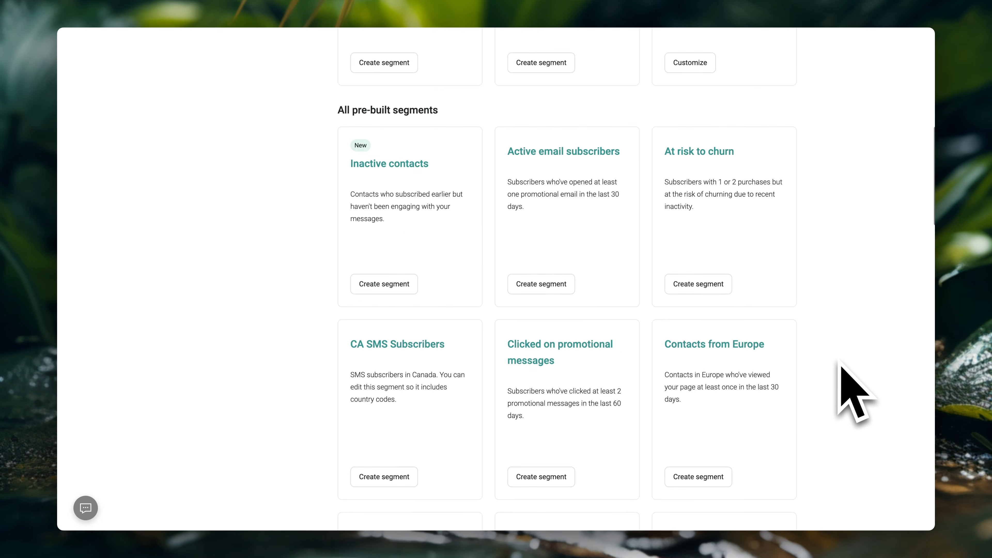
pyautogui.scroll(-3, 840, 364)
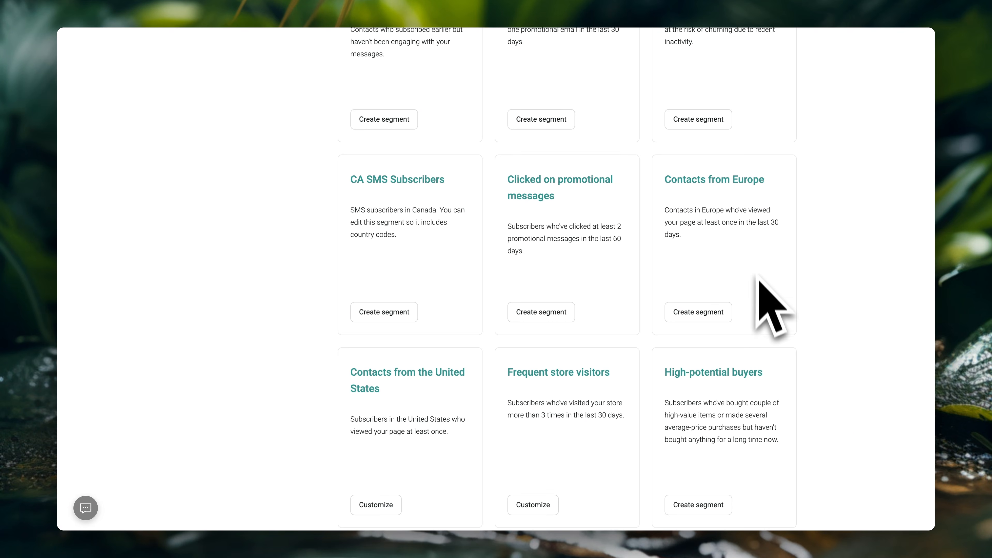
pyautogui.scroll(-5, 830, 365)
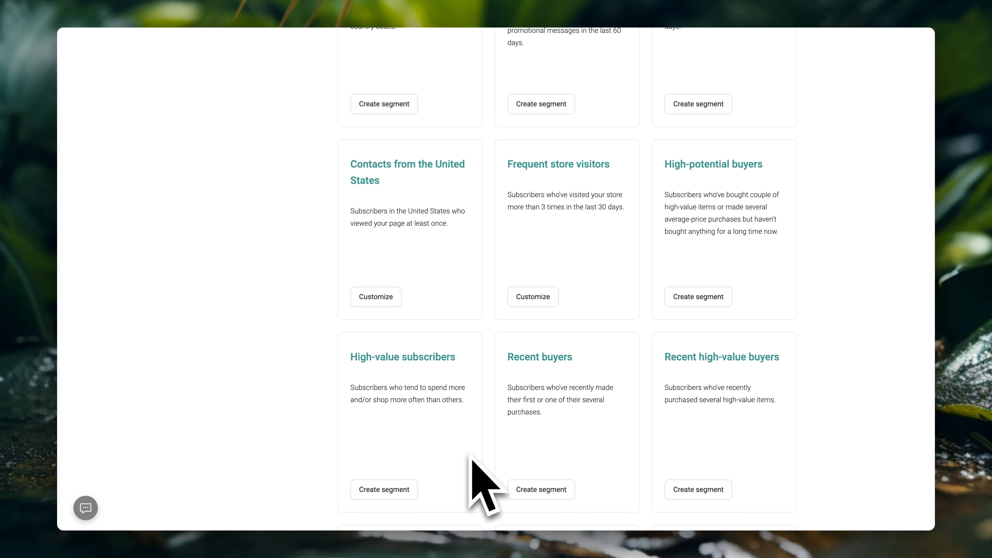
pyautogui.scroll(-3, 864, 280)
pyautogui.scroll(-12, 864, 280)
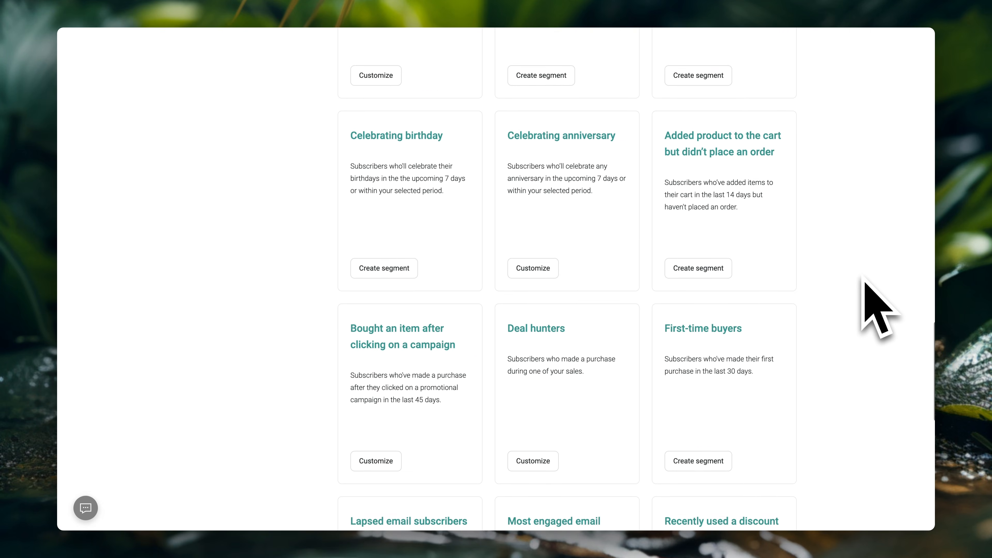
pyautogui.scroll(8, 865, 280)
pyautogui.scroll(10, 864, 280)
pyautogui.scroll(10, 864, 280)
pyautogui.scroll(10, 864, 280)
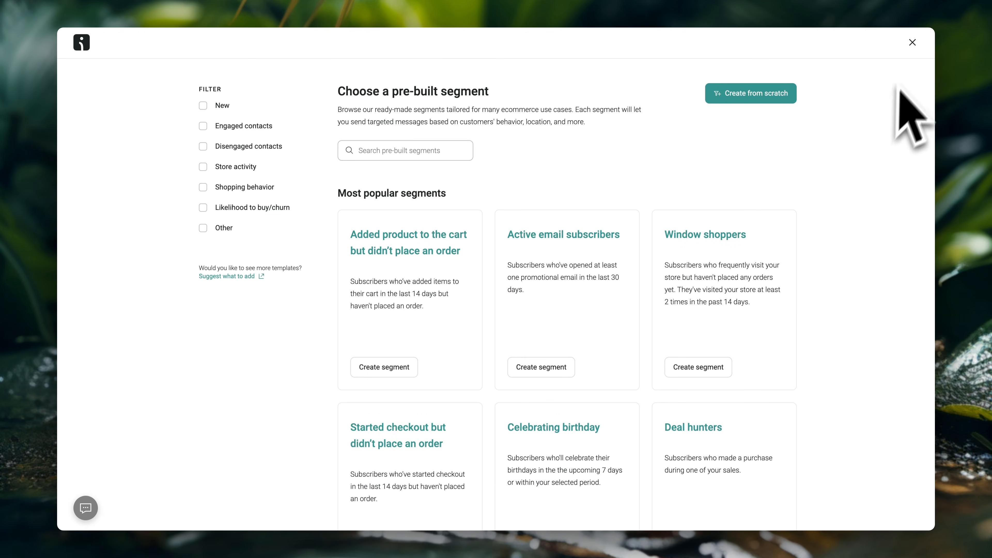
pyautogui.click(912, 42)
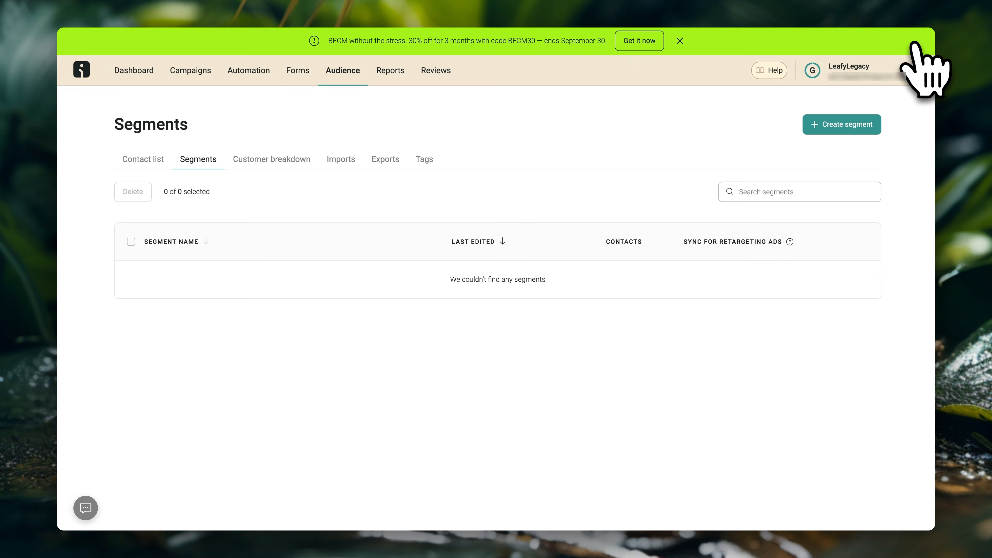
# - Review the dashboard's marketing goals, including product abandonment, push notifications, review collection and plan suggestions
pyautogui.click(154, 85)
pyautogui.scroll(-2, 493, 333)
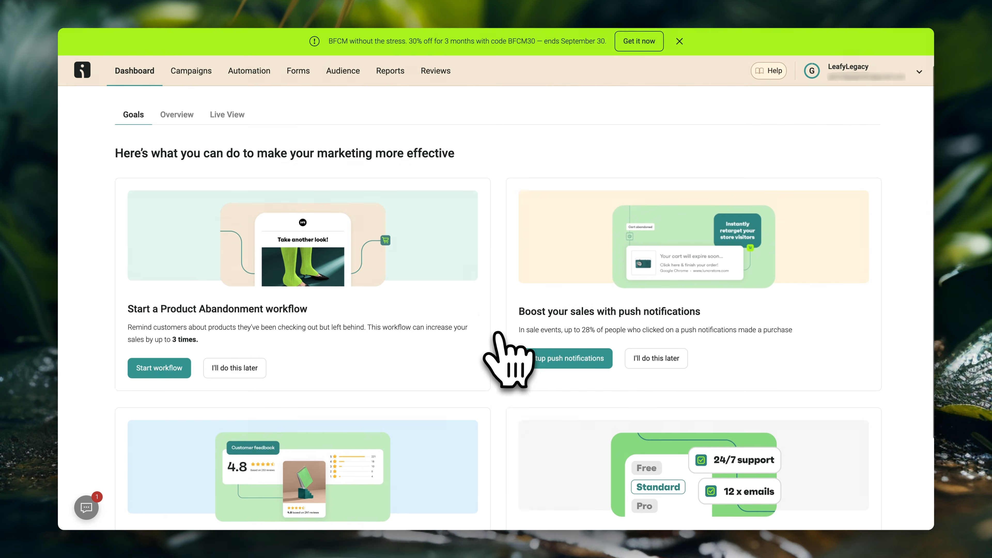
pyautogui.scroll(-3, 495, 333)
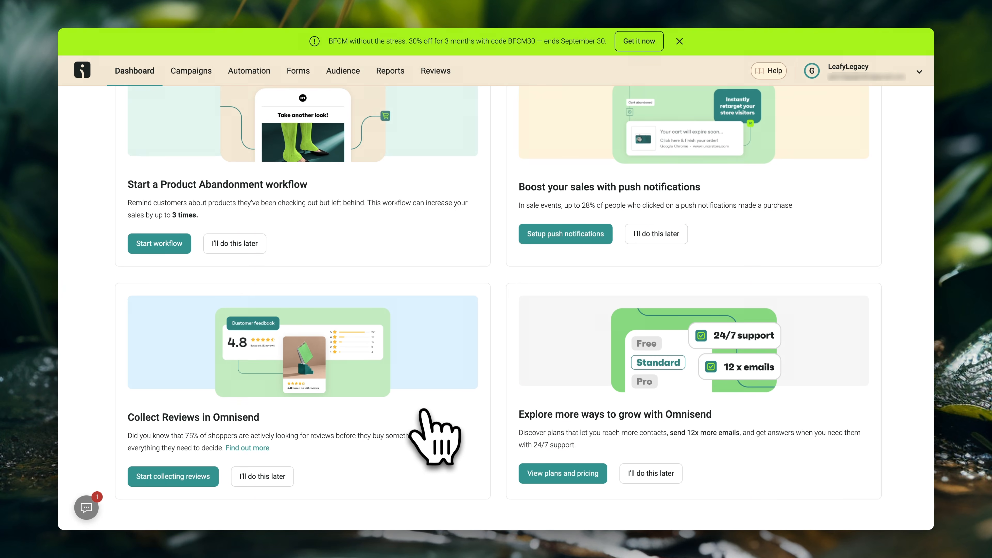
# - Check the account's remaining free allowances and open the comparison of available Omnisend plans
pyautogui.click(813, 71)
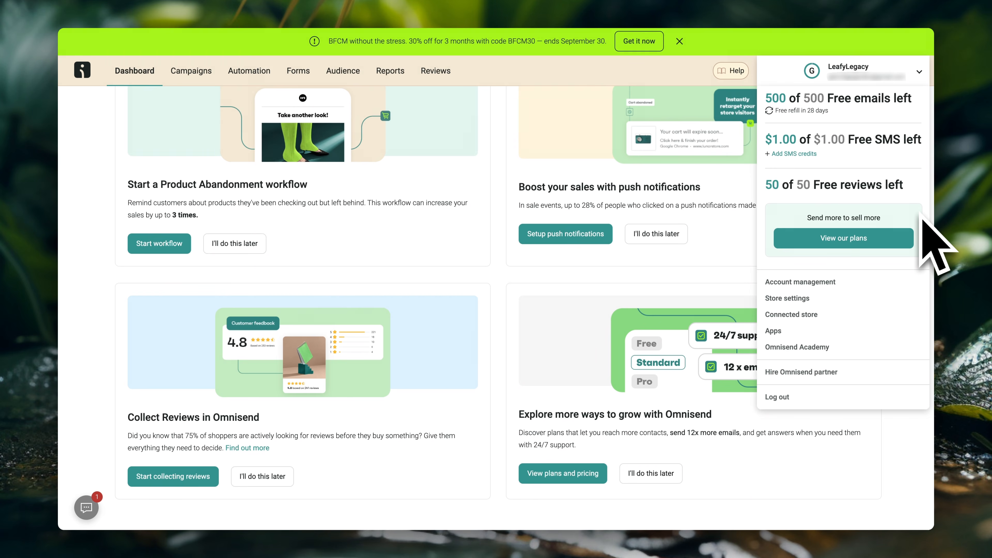
pyautogui.click(828, 240)
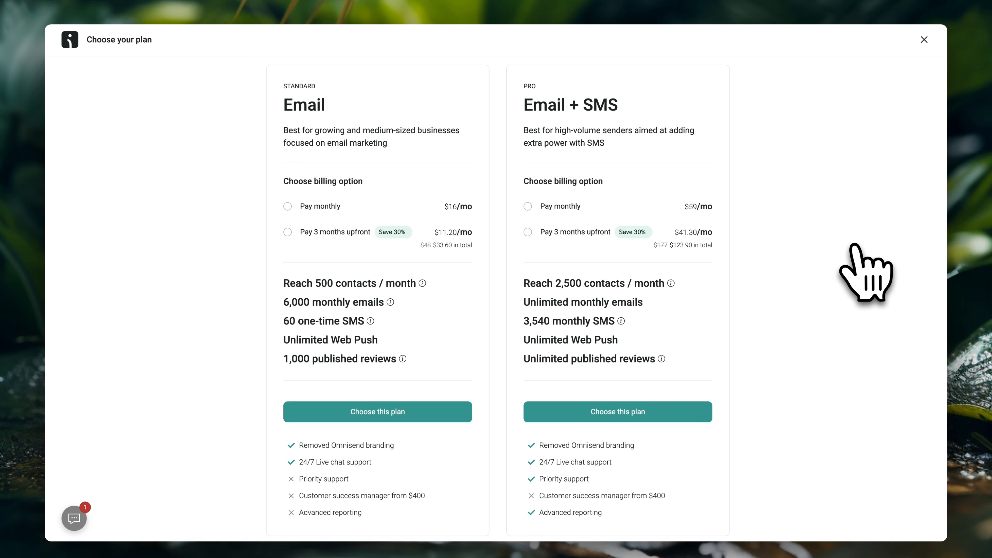